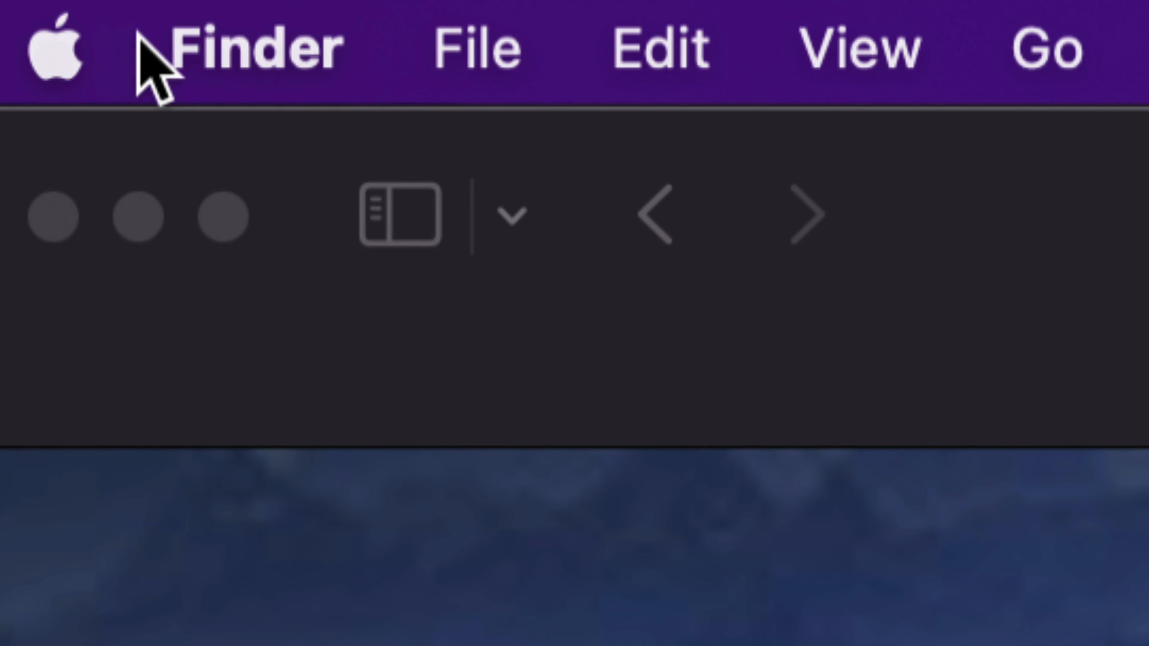
Open the Finder preferences to review the items shown in the sidebar, and open a Finder window.
left_click(301, 68)
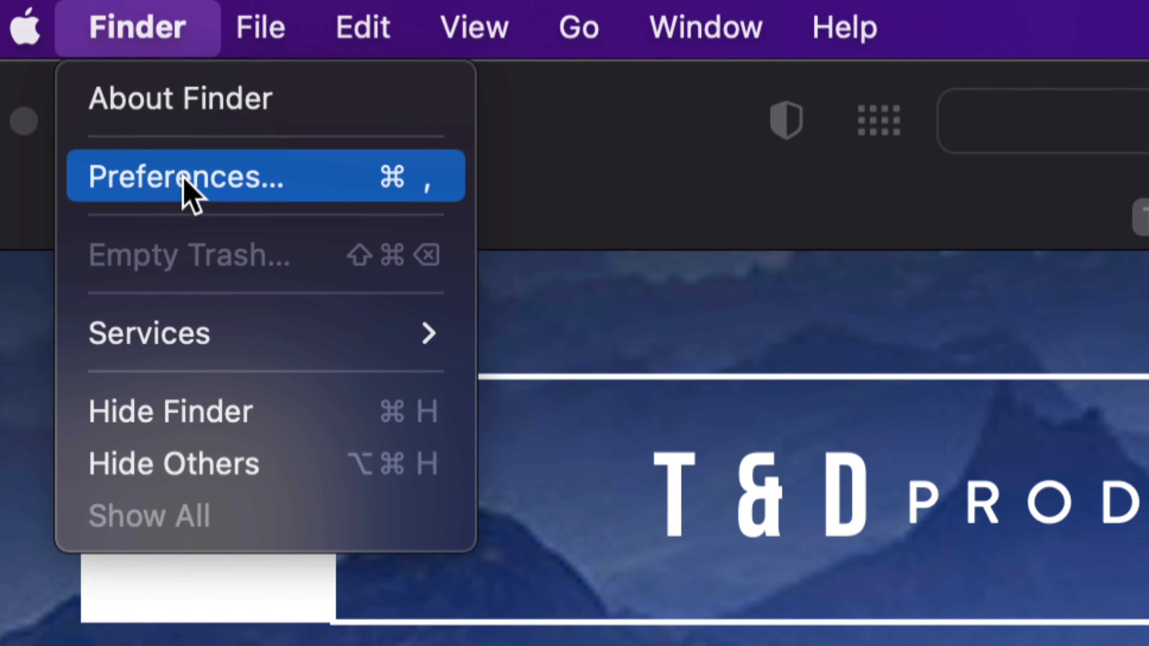
left_click(205, 184)
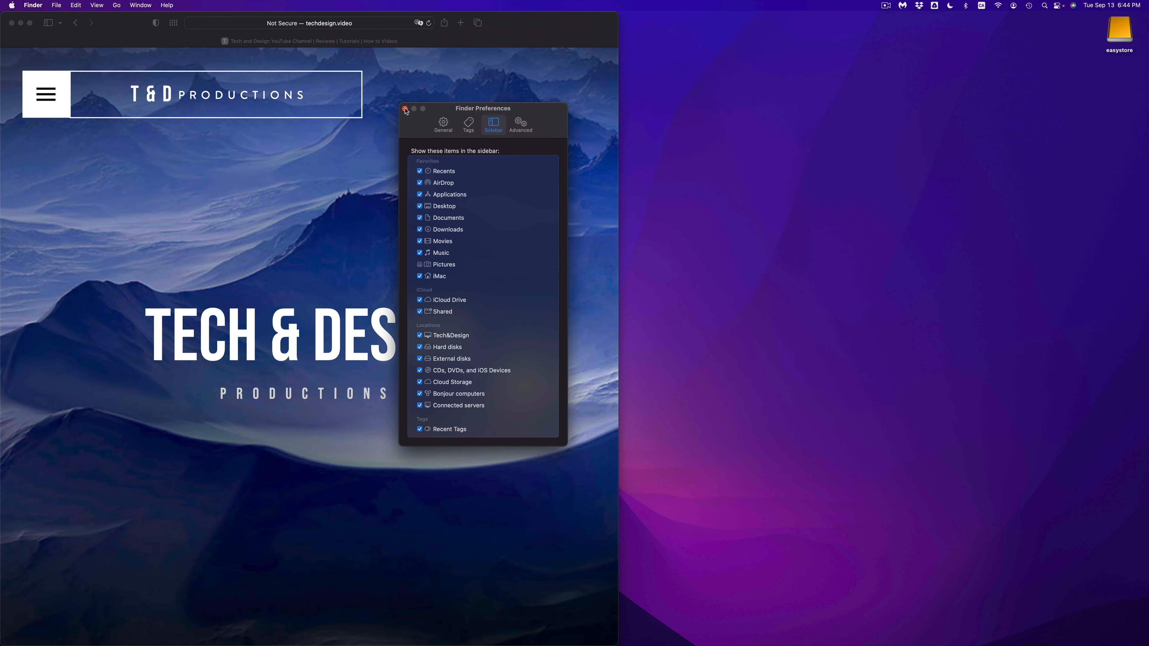
mouse_move(216, 643)
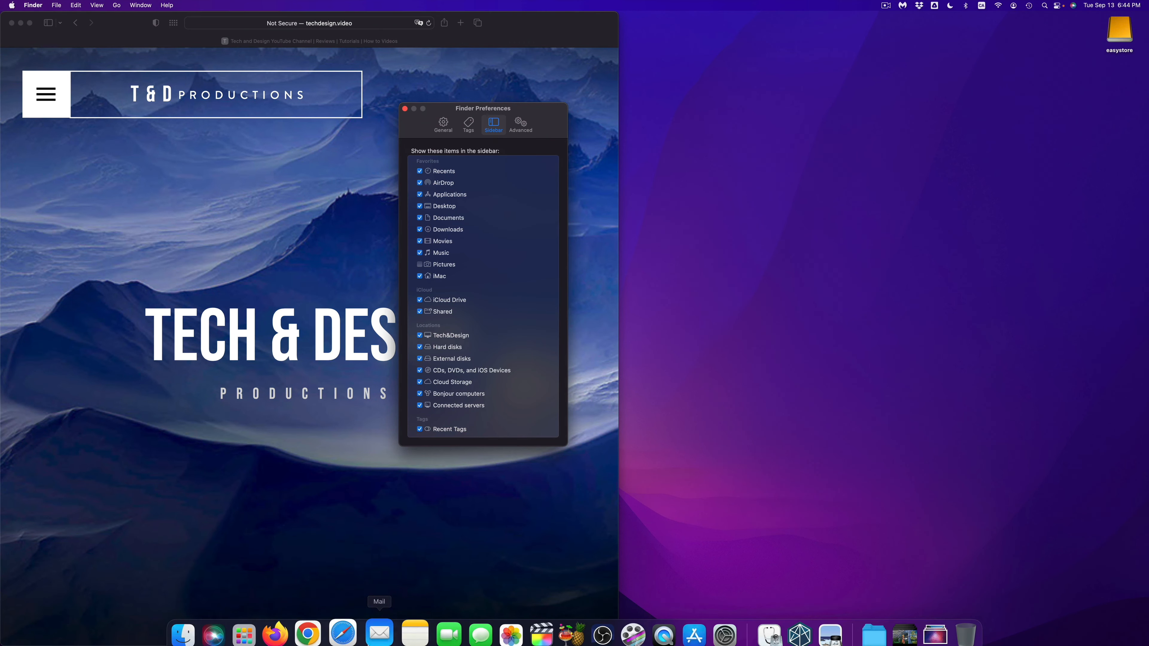
left_click(200, 638)
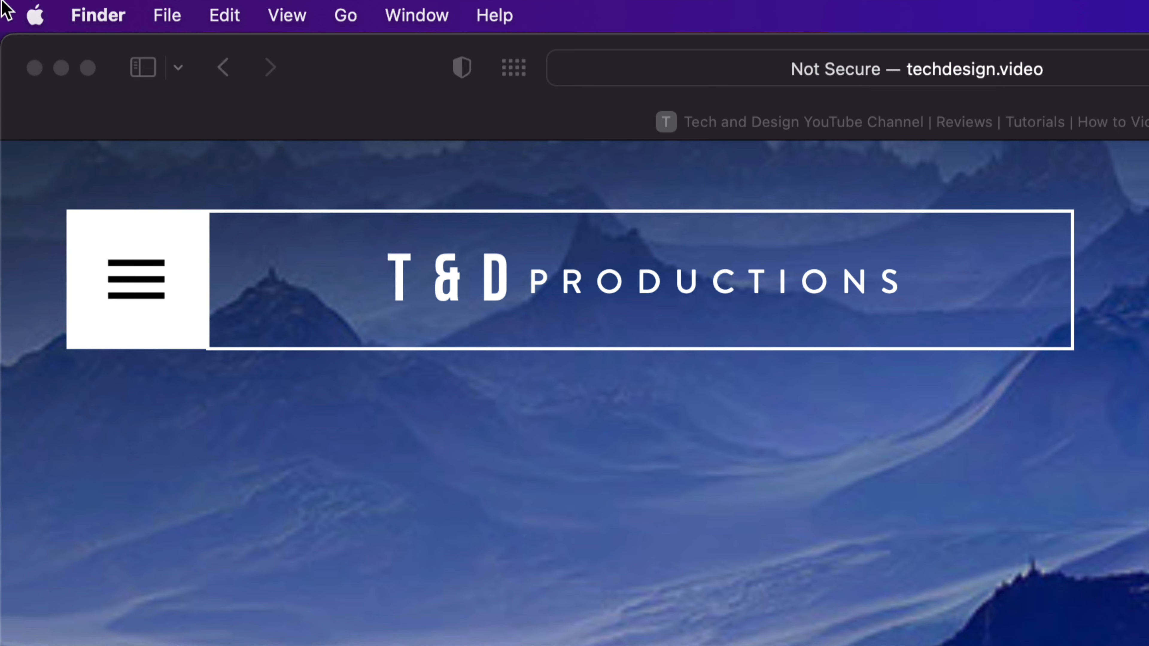
Show the General settings in the Finder preferences and move the window beside the easystore drive on the desktop.
left_click(96, 22)
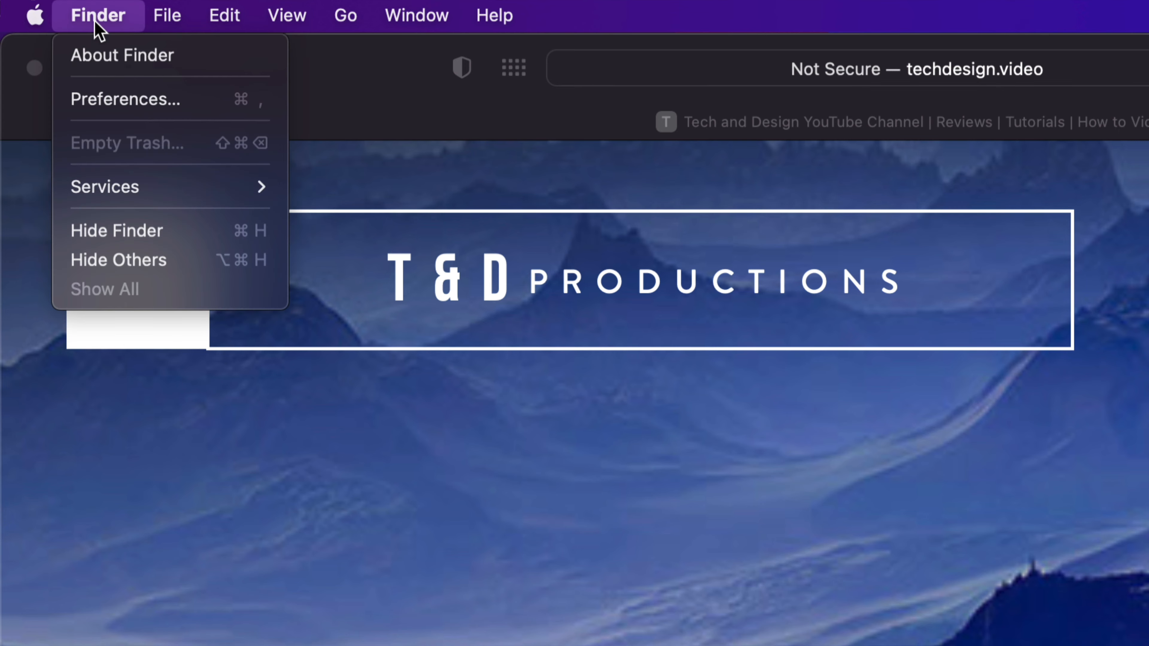
left_click(137, 103)
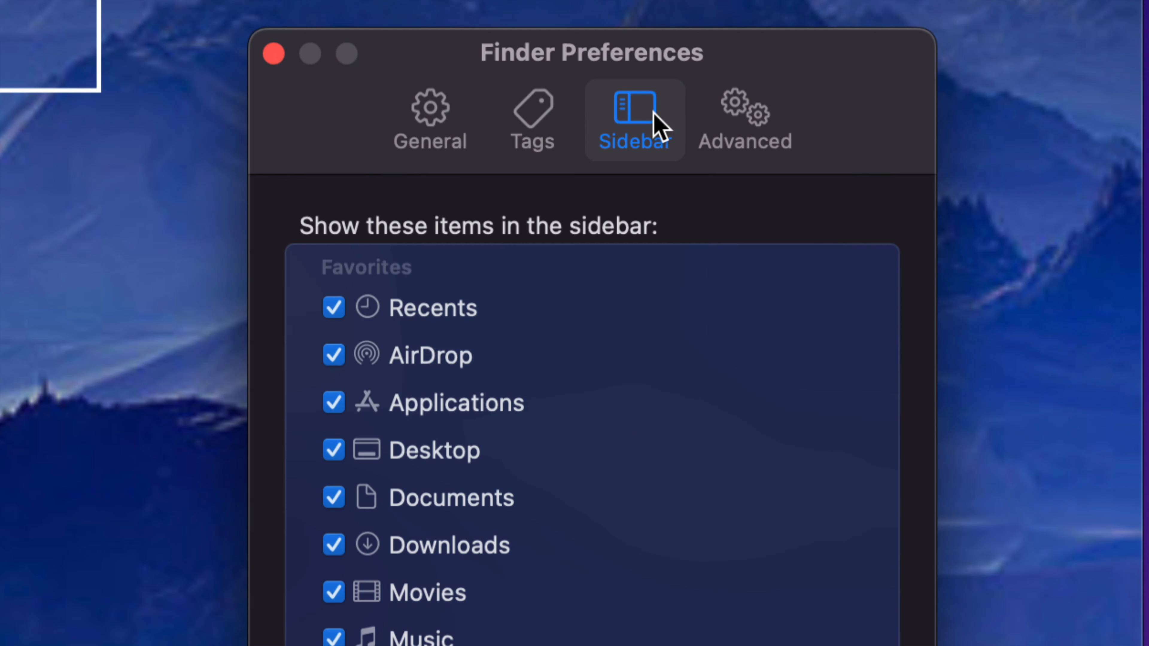
left_click(423, 132)
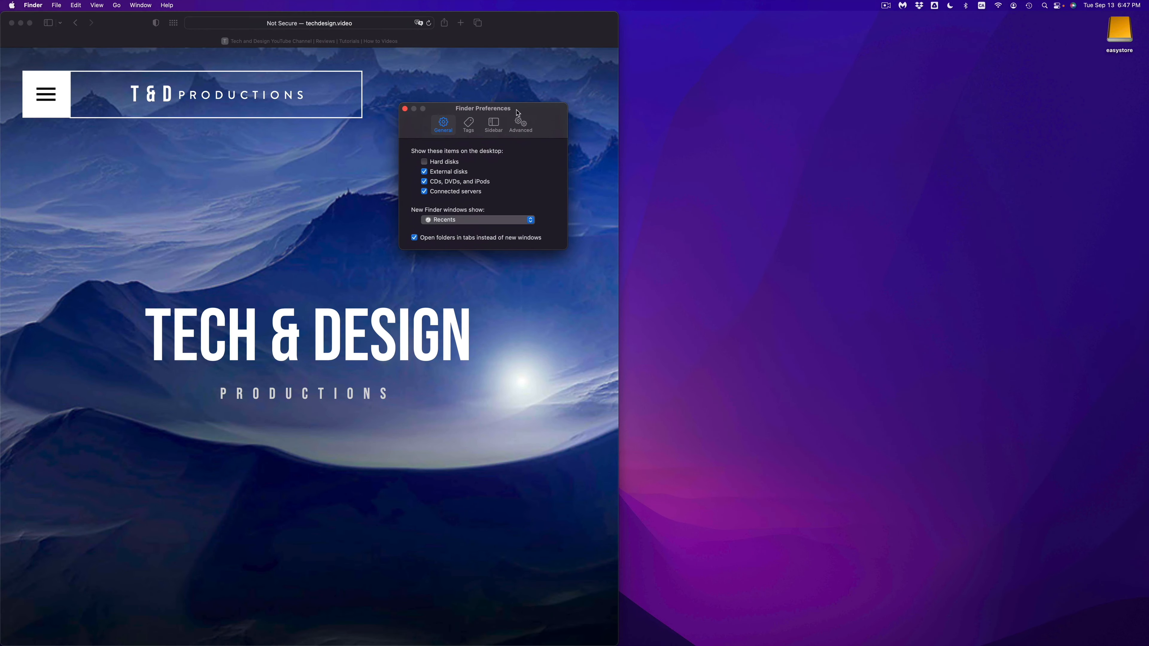
left_click_drag(518, 112, 989, 15)
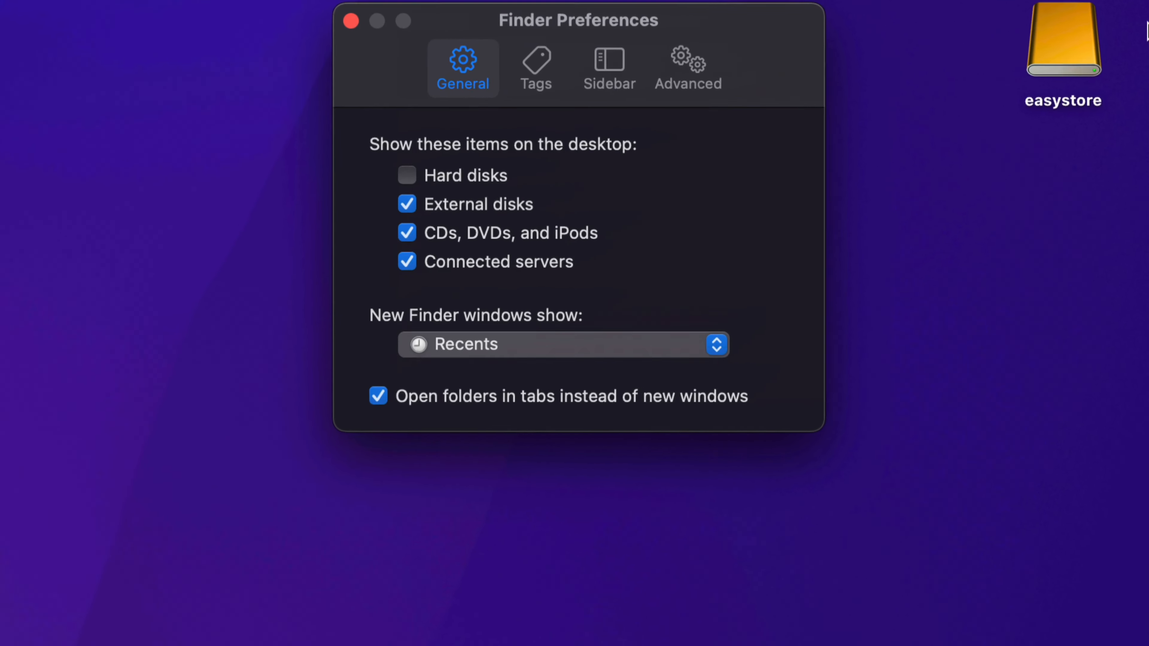
Hide external disks from the desktop and show them again.
mouse_move(1148, 1)
left_click(262, 299)
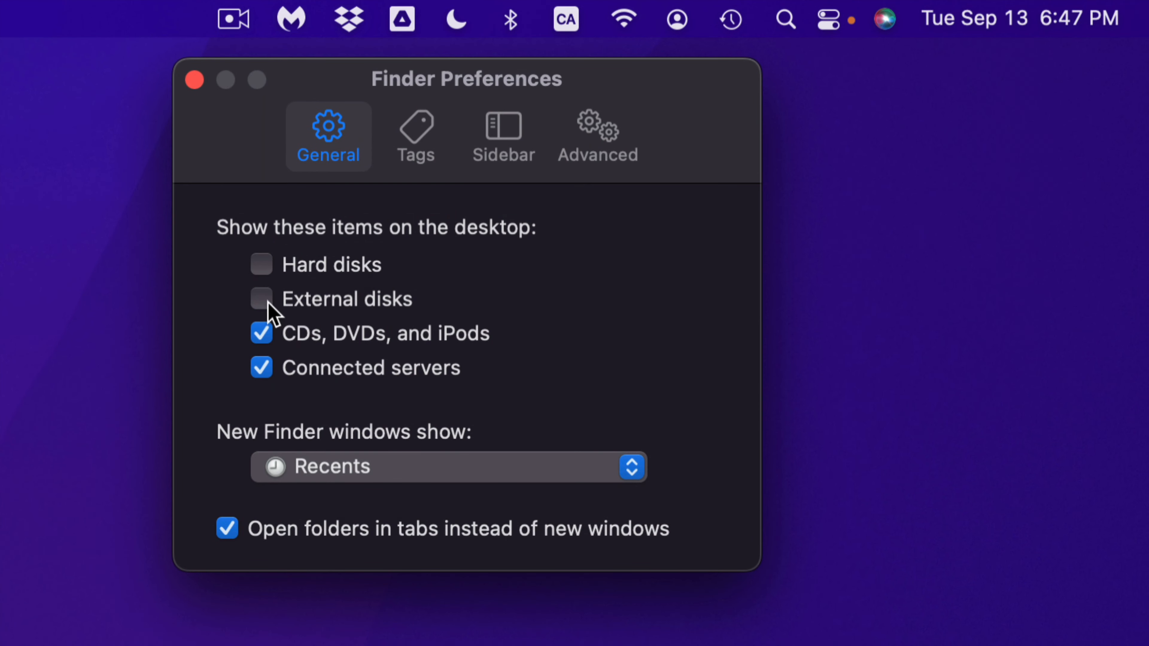
left_click(266, 301)
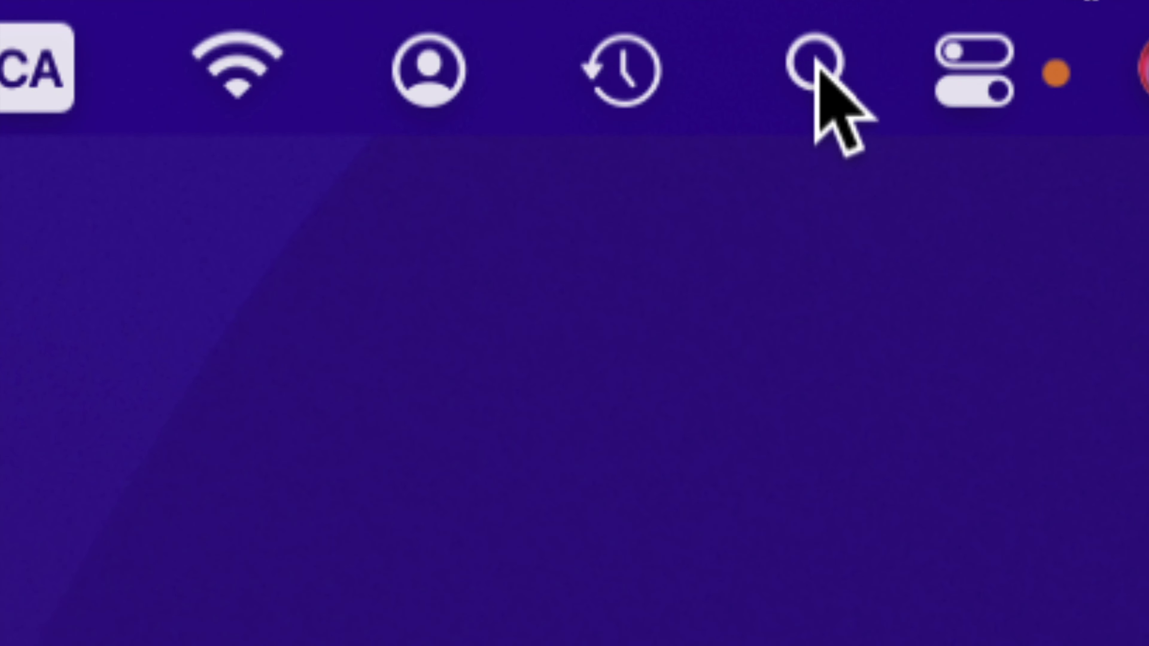
Search for "disk utility" with Spotlight and open Disk Utility.
left_click(816, 67)
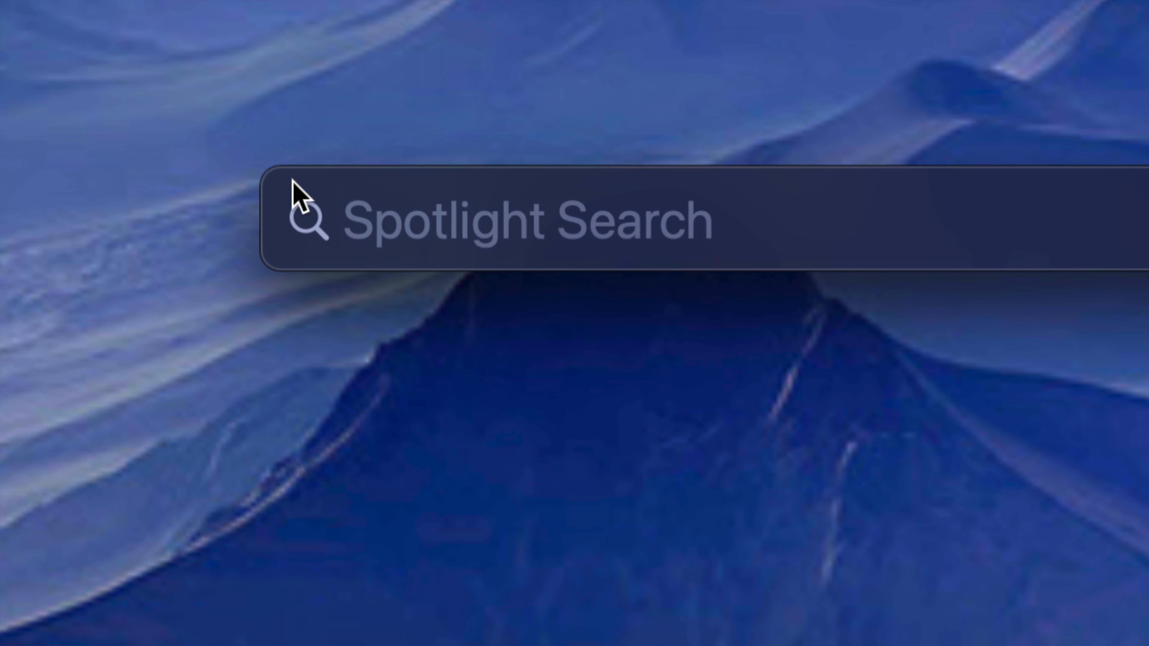
type("disk utility")
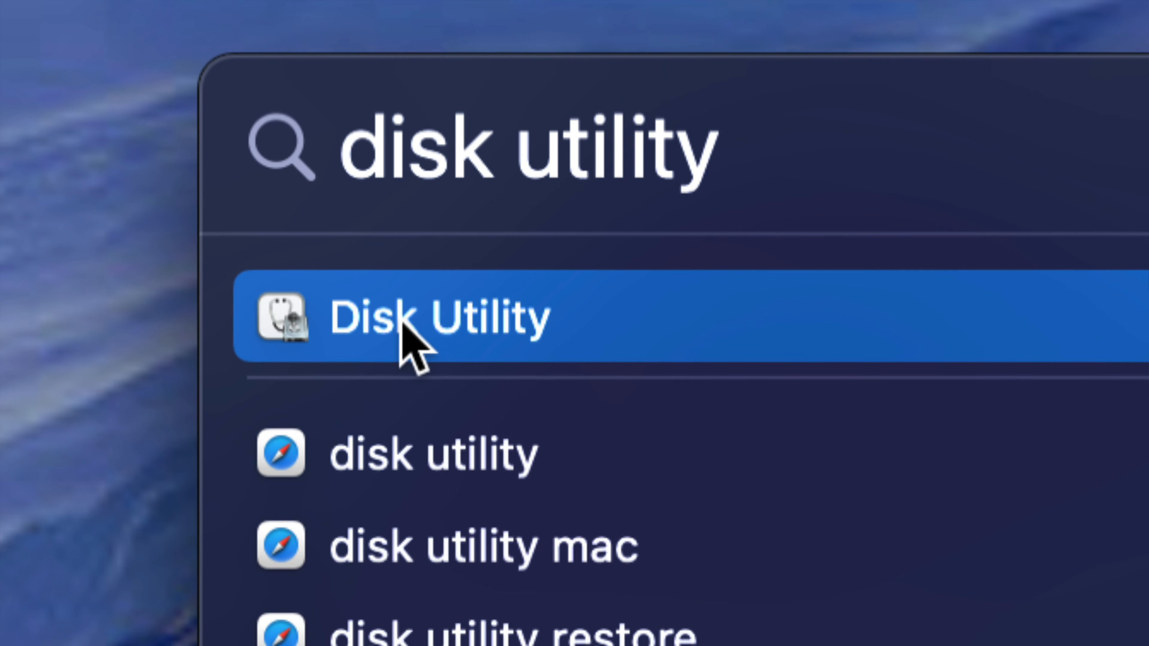
left_click(388, 327)
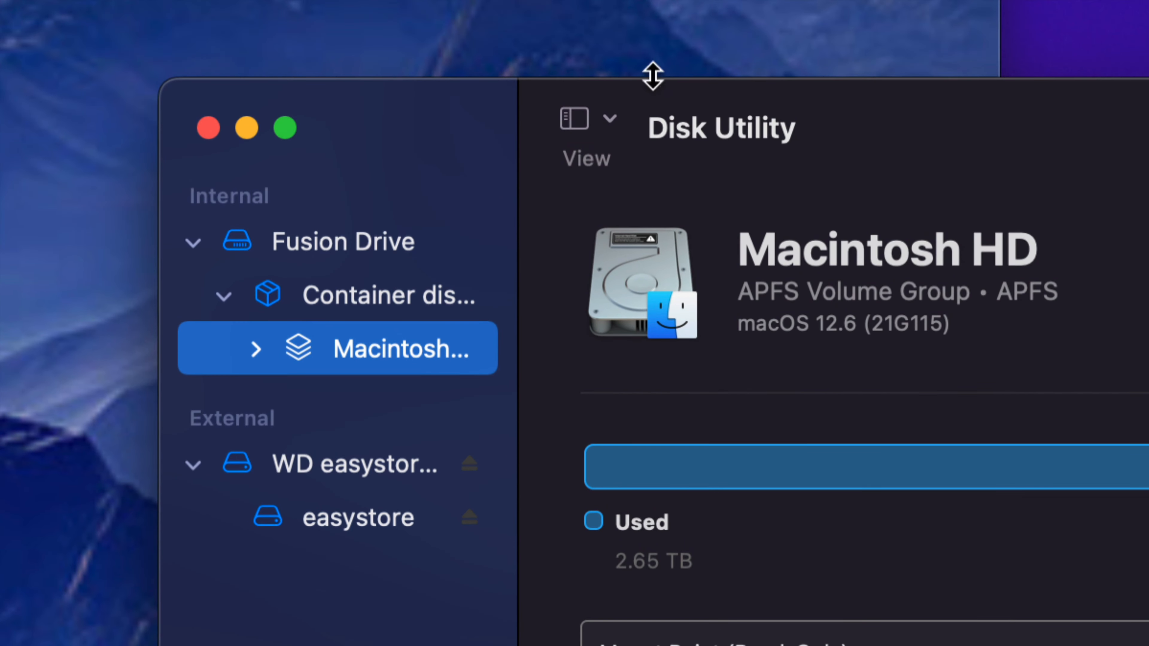
Switch the sidebar to show only volumes and back to showing all devices.
left_click(609, 117)
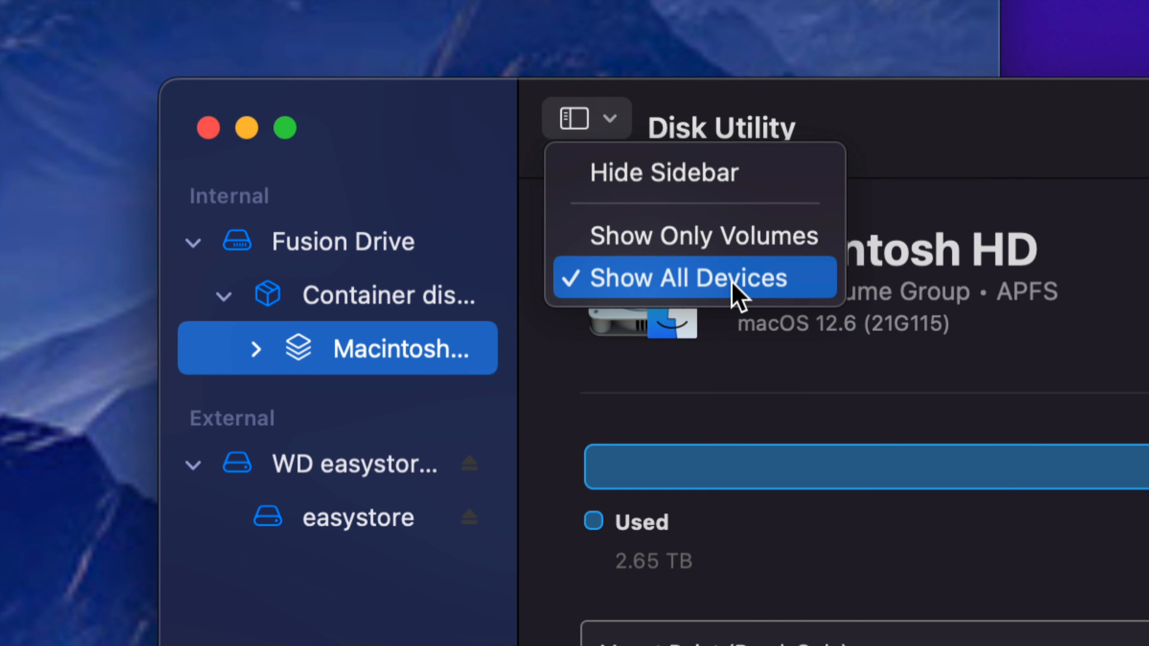
left_click(651, 247)
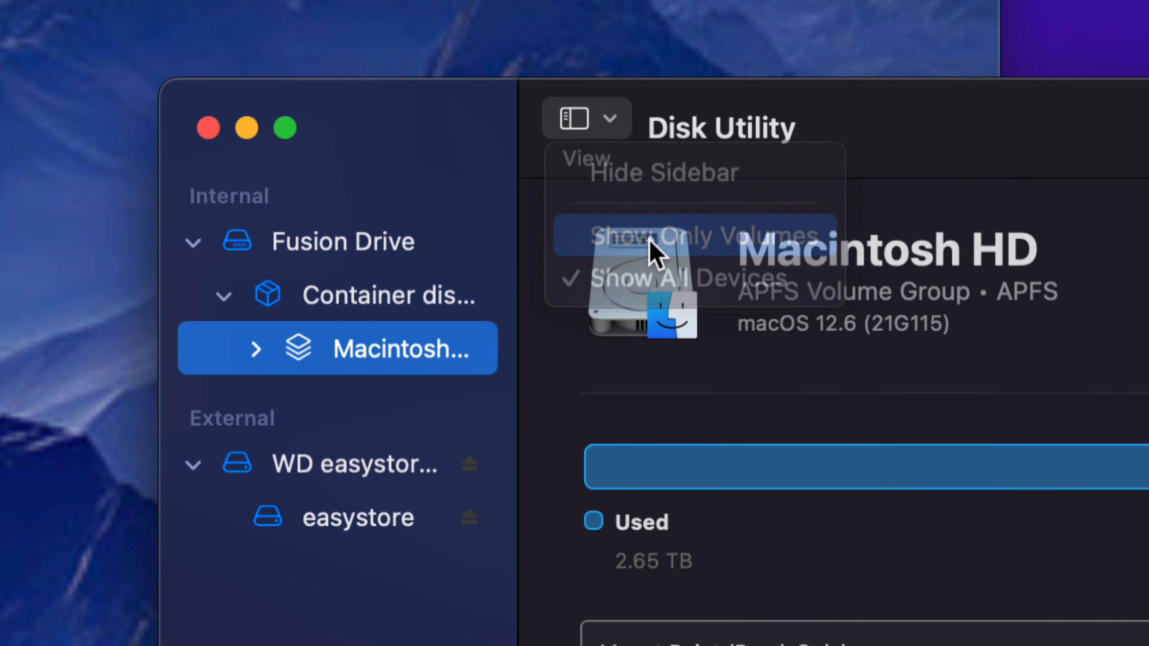
left_click(609, 119)
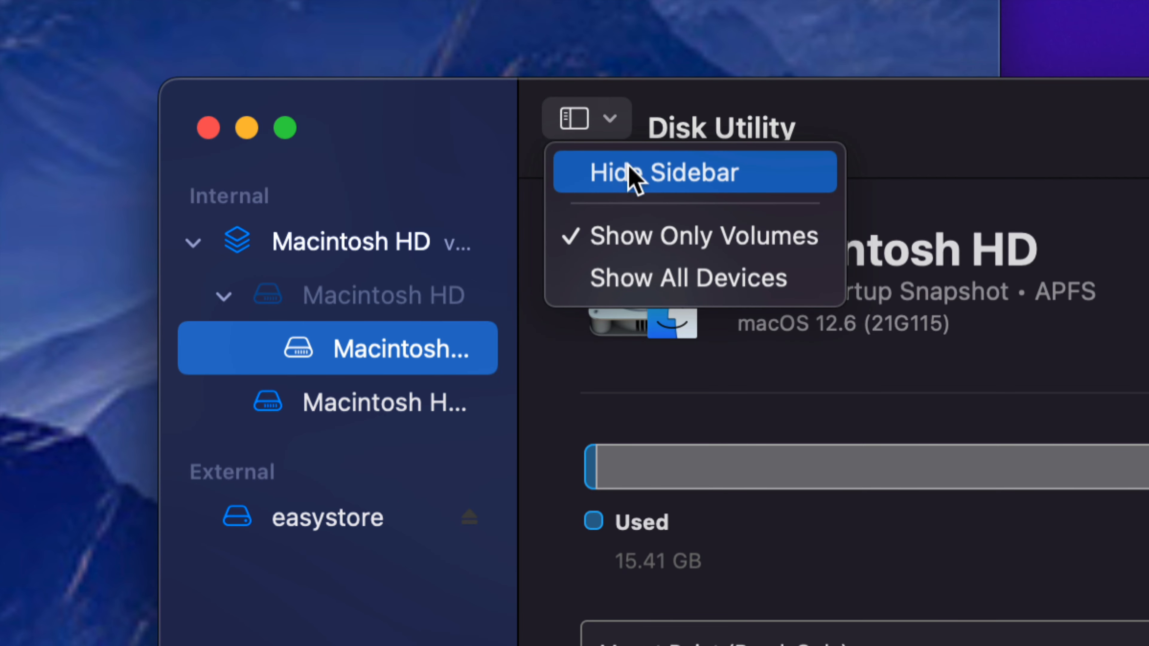
left_click(638, 280)
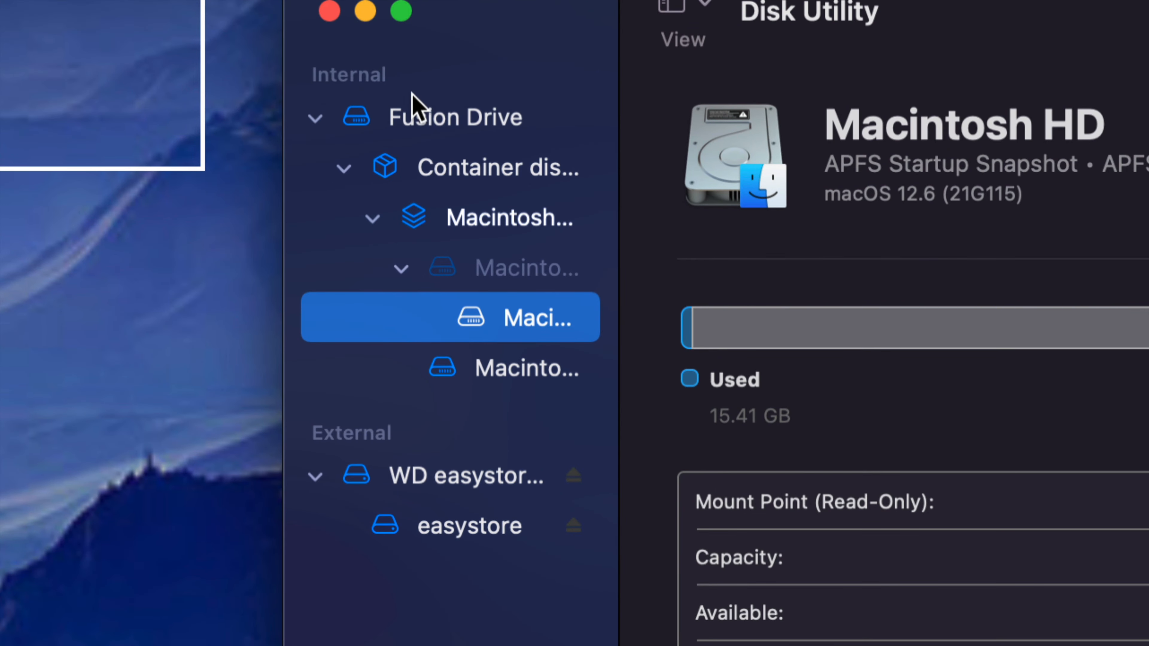
Collapse the Fusion Drive, select the external WD easystore disk and open its erase settings.
left_click(314, 117)
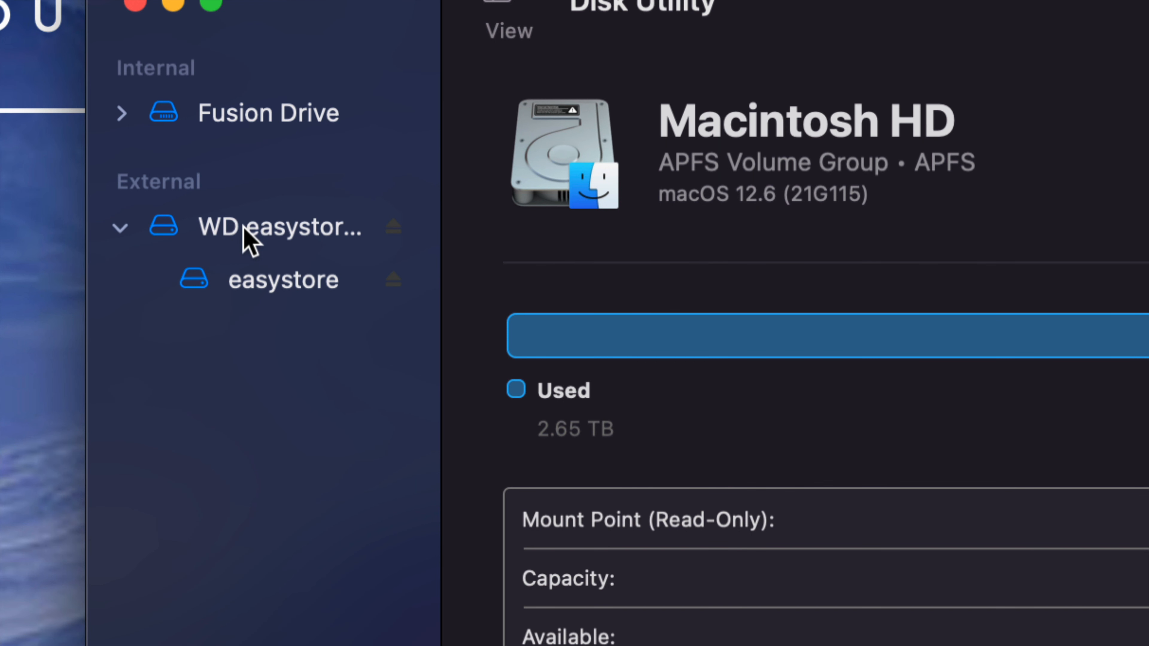
left_click(490, 233)
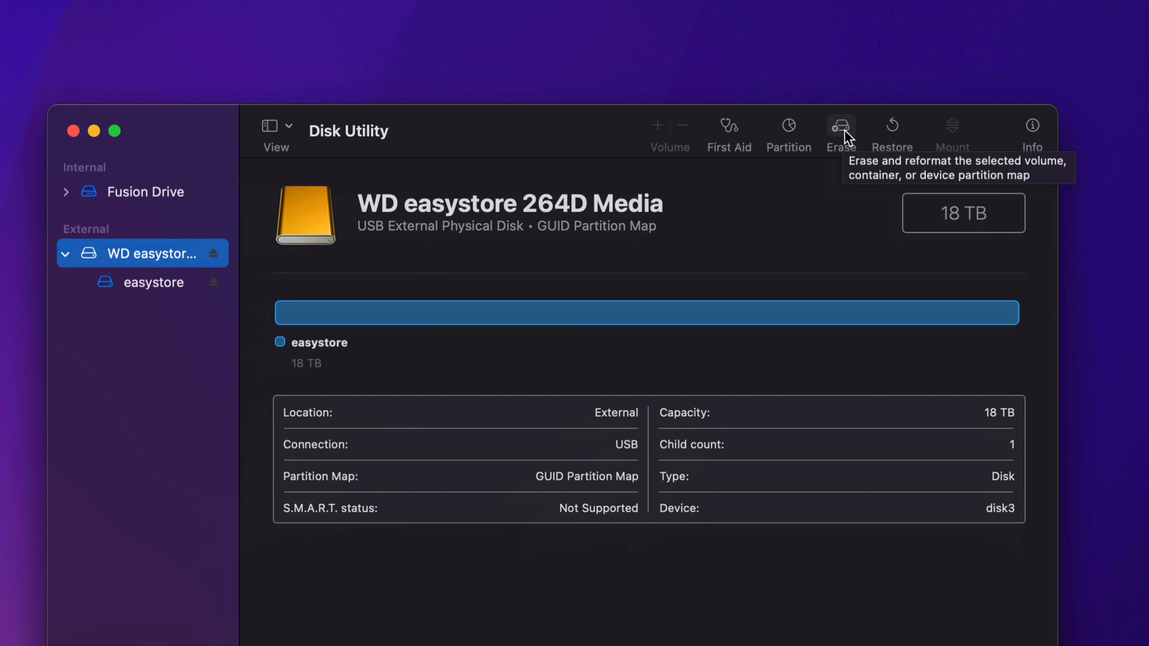
left_click(843, 128)
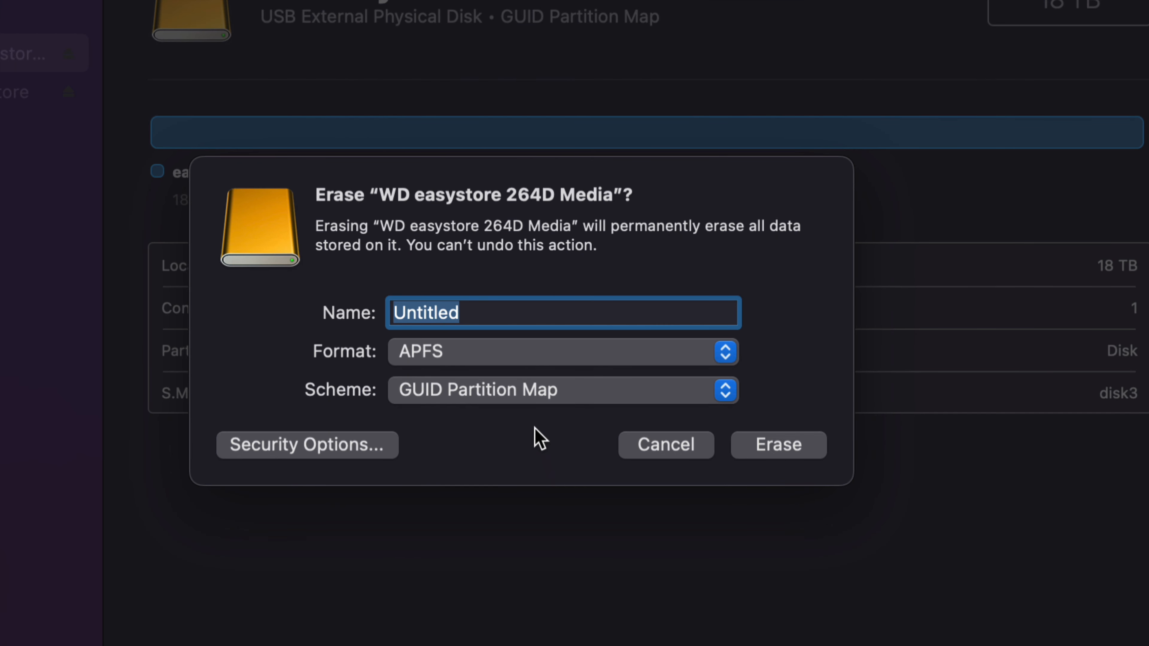
Name the disk "backup" and keep the APFS format with the GUID Partition Map scheme.
left_click(450, 358)
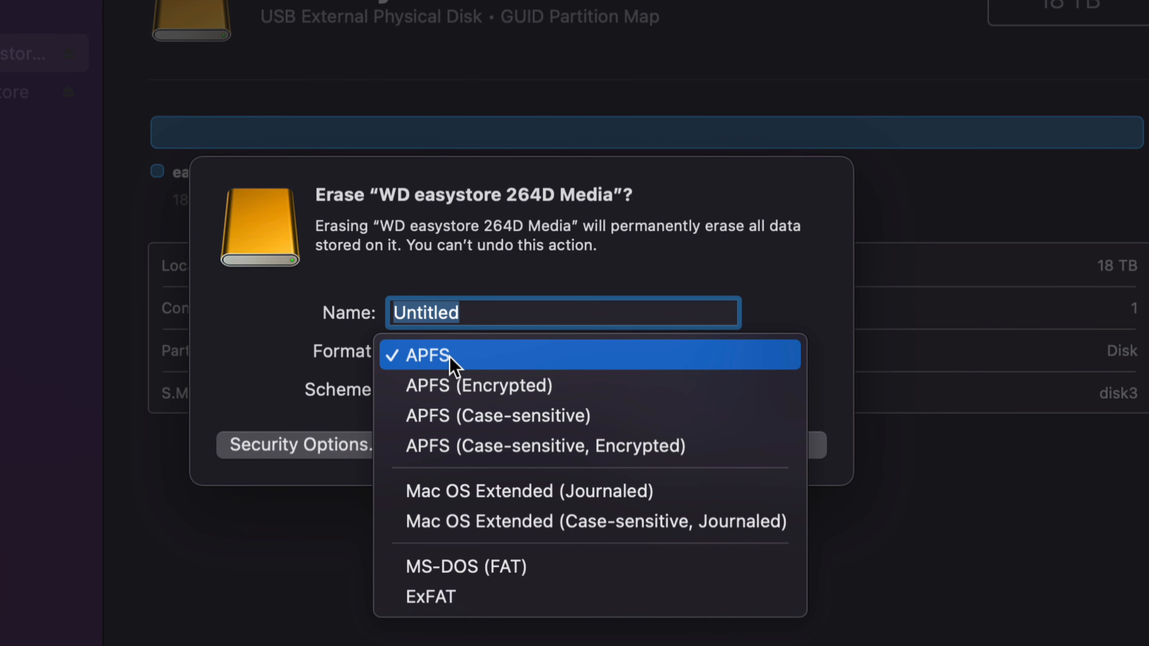
left_click(450, 359)
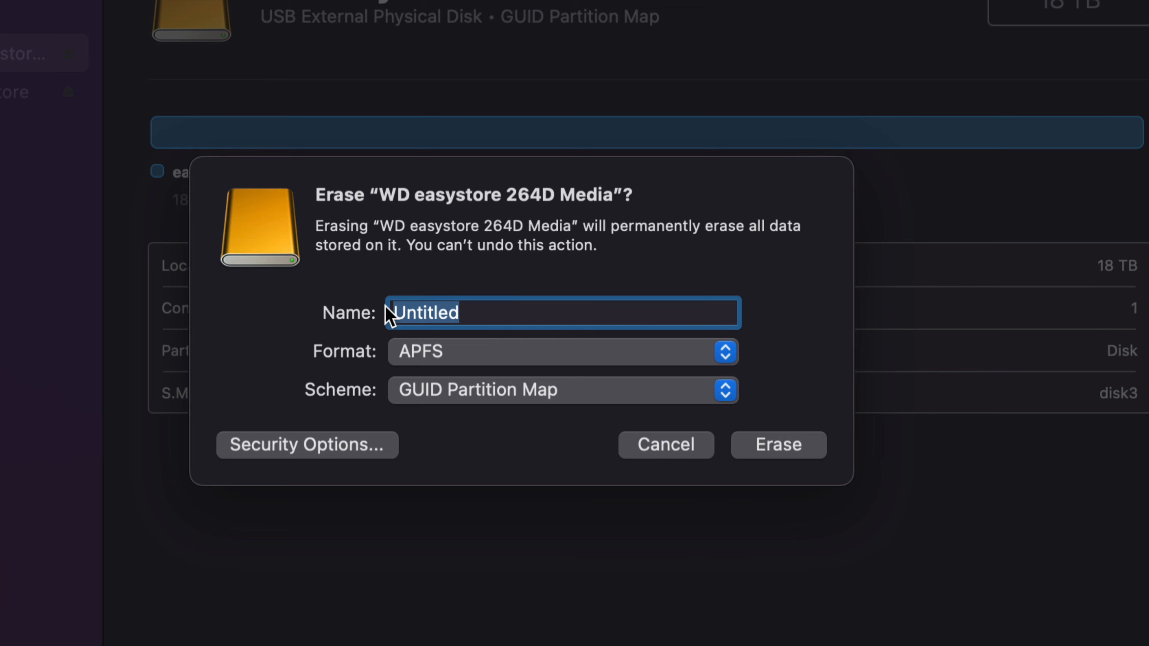
type("backup")
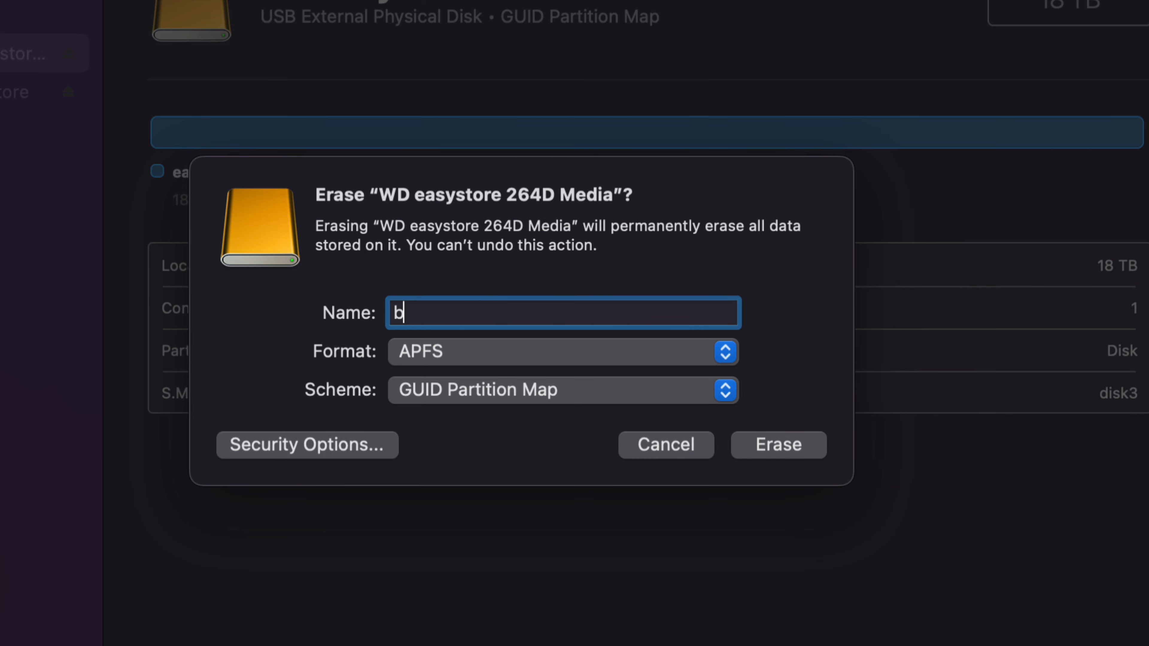
left_click(520, 397)
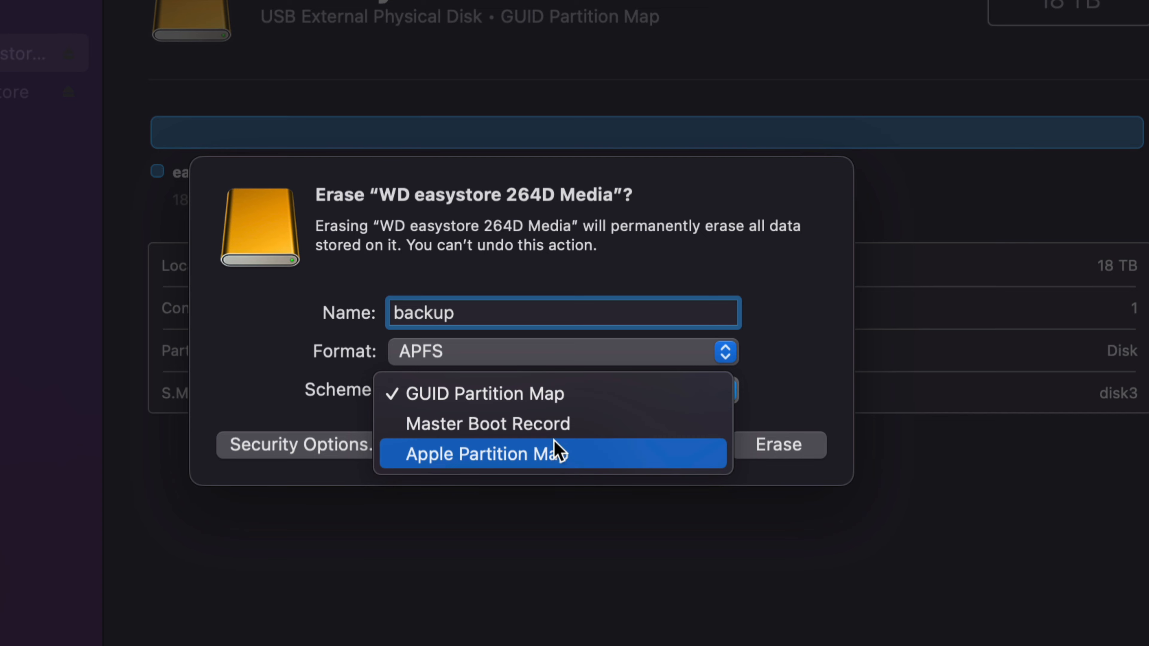
left_click(543, 397)
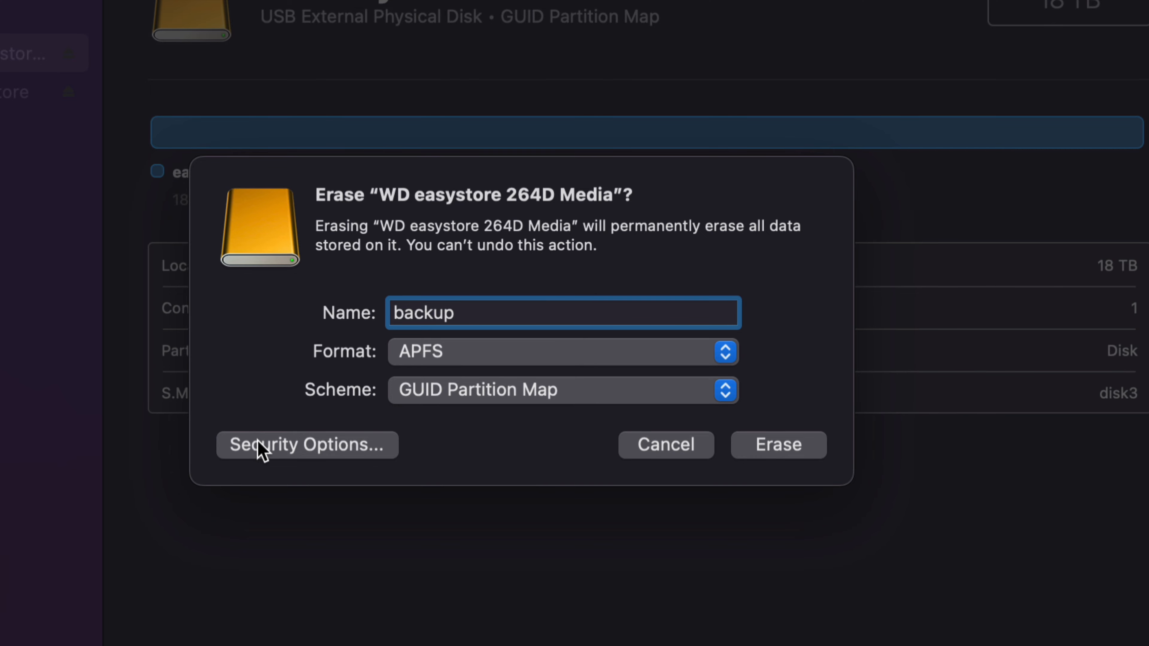
Check the security options, erase the WD easystore disk with the chosen settings and close the erase report.
left_click(260, 448)
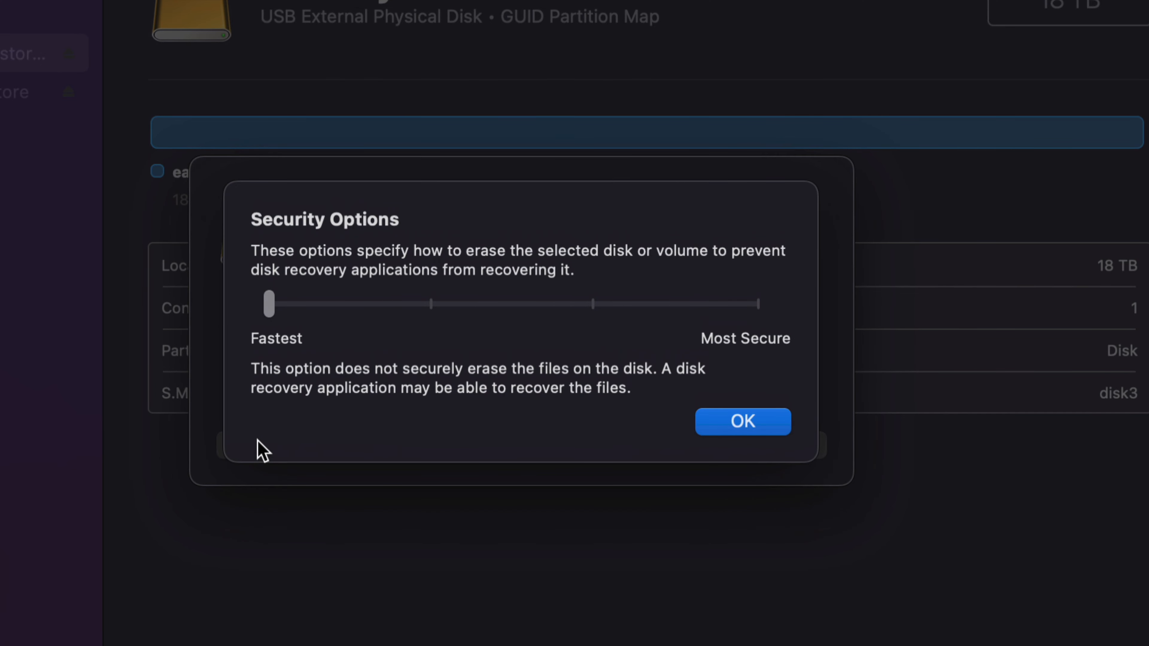
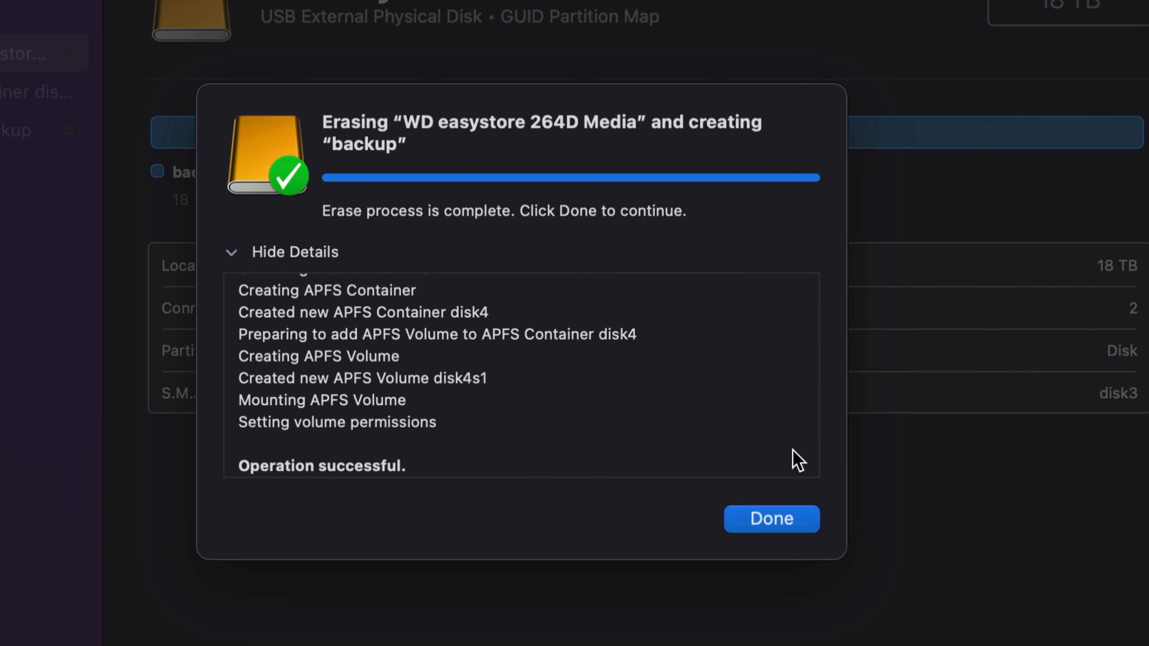
left_click(788, 525)
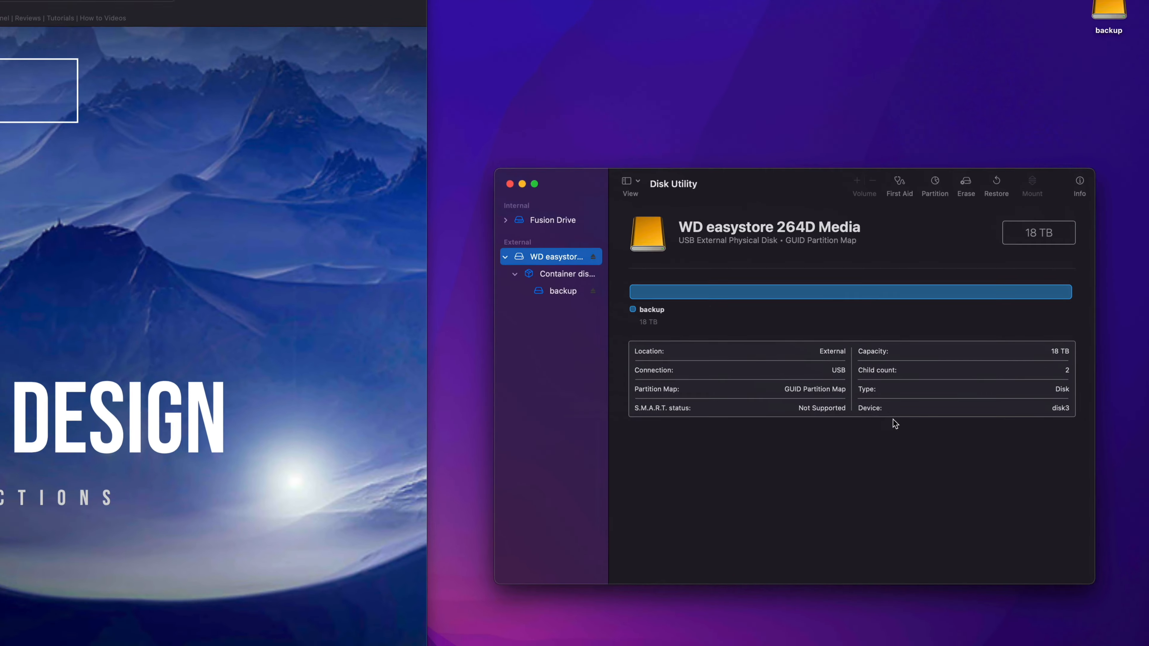
Open the backup drive from the desktop and arrange its window and the Disk Utility window so both are visible.
left_click(961, 61)
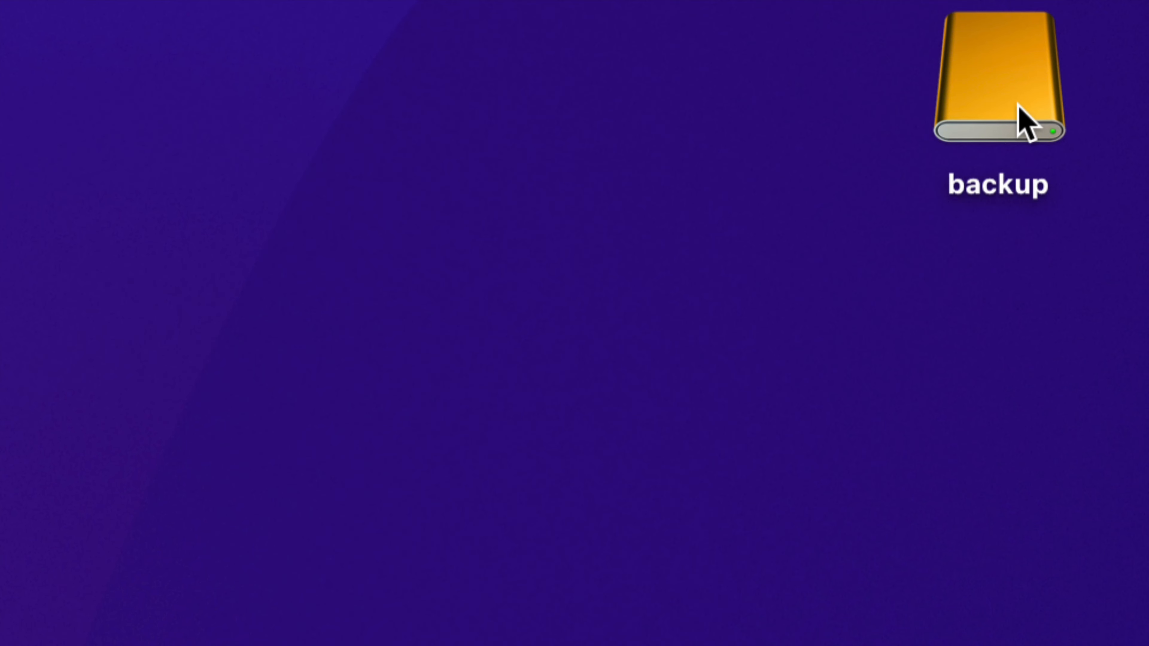
double_click(1019, 106)
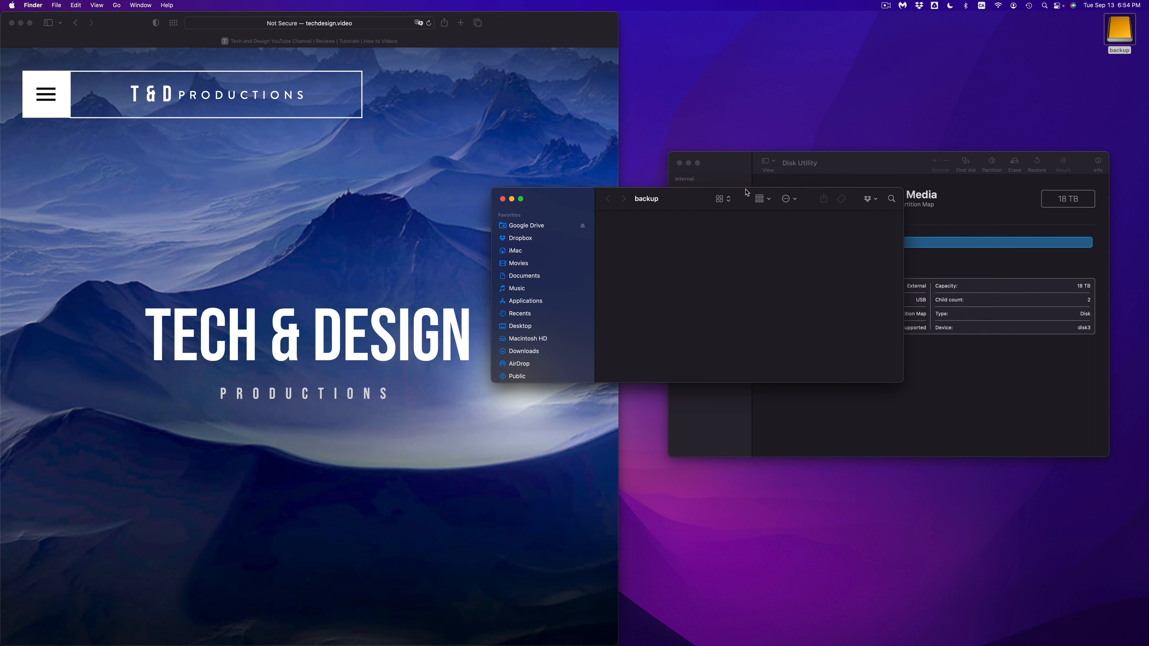
left_click_drag(737, 170, 748, 35)
left_click(571, 202)
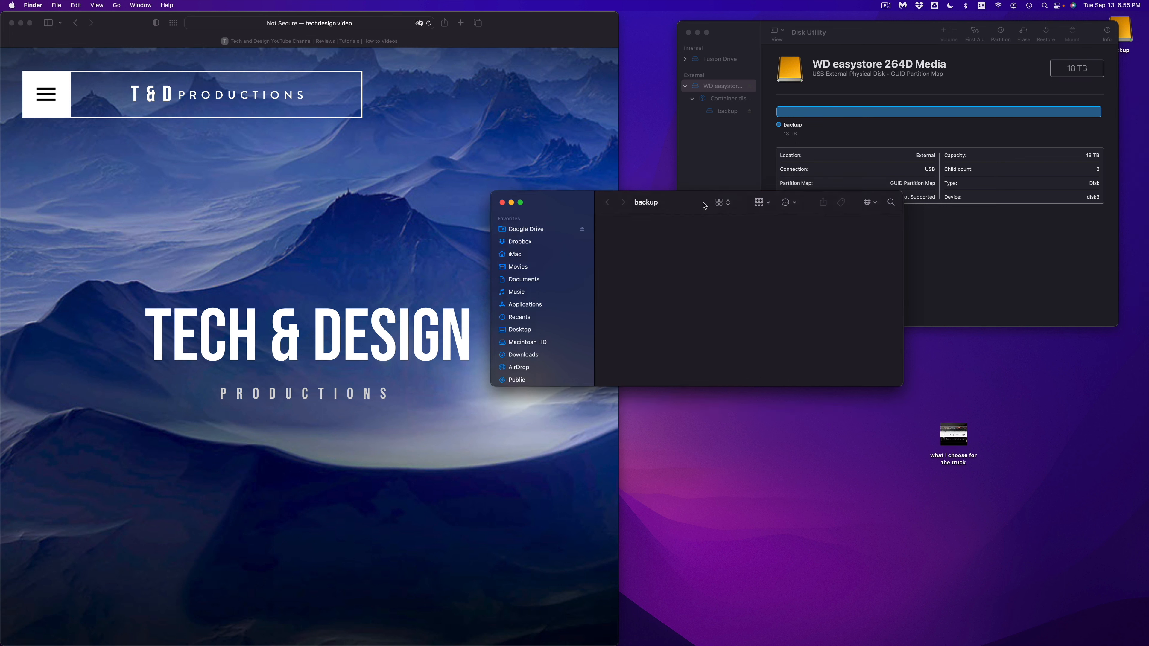
left_click_drag(705, 193, 696, 315)
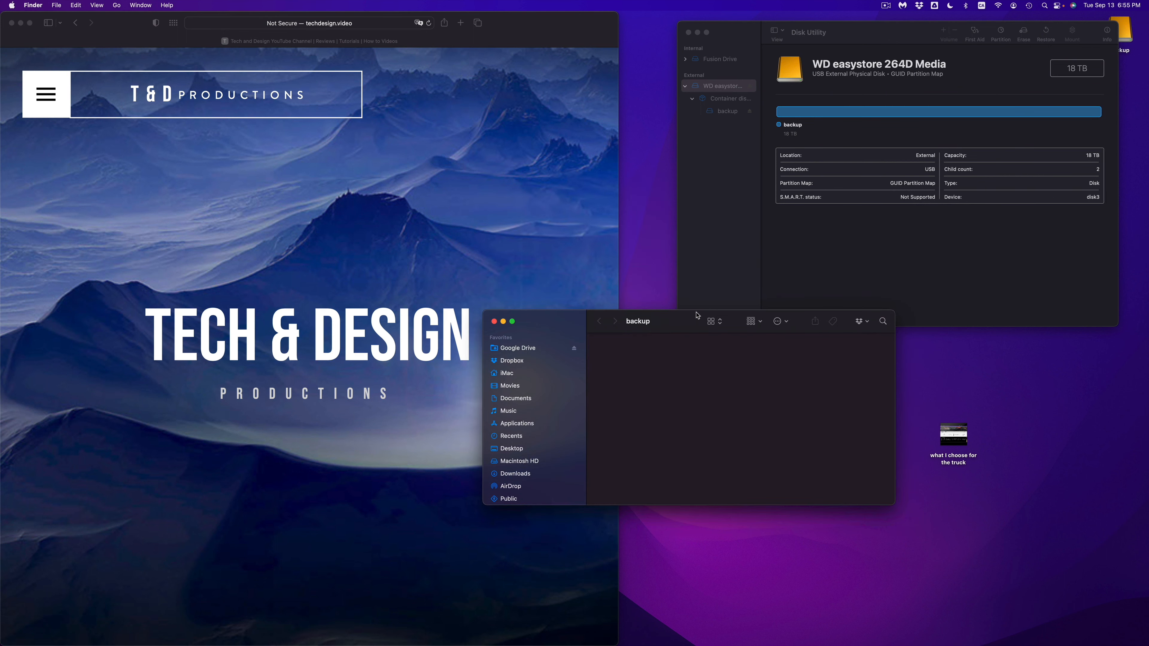
left_click_drag(697, 316, 723, 322)
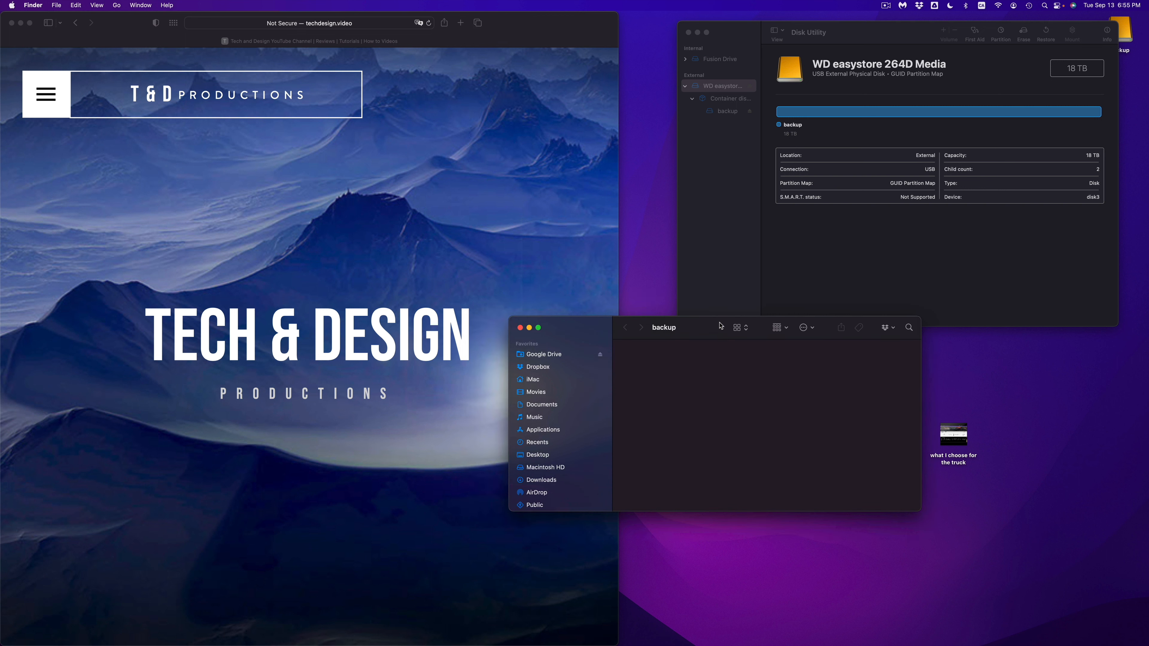
Move the "what I choose for the truck" file on the desktop and create a new folder beside it.
mouse_move(959, 444)
left_click_drag(959, 444, 995, 399)
left_click(1028, 401)
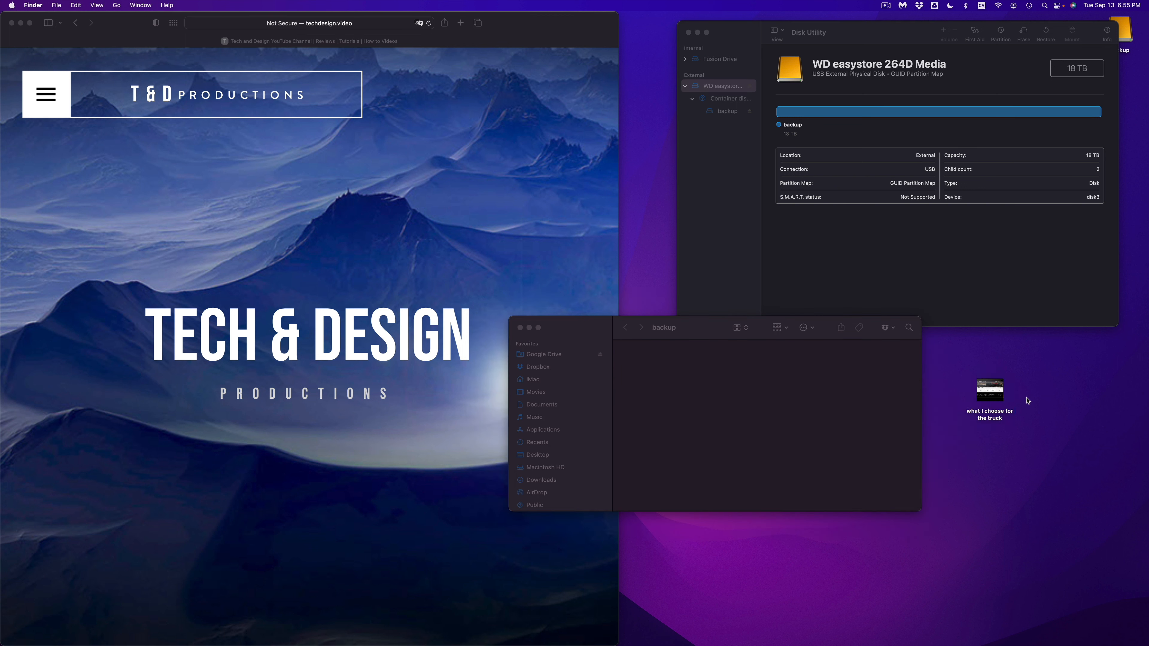
right_click(1028, 401)
left_click(1040, 404)
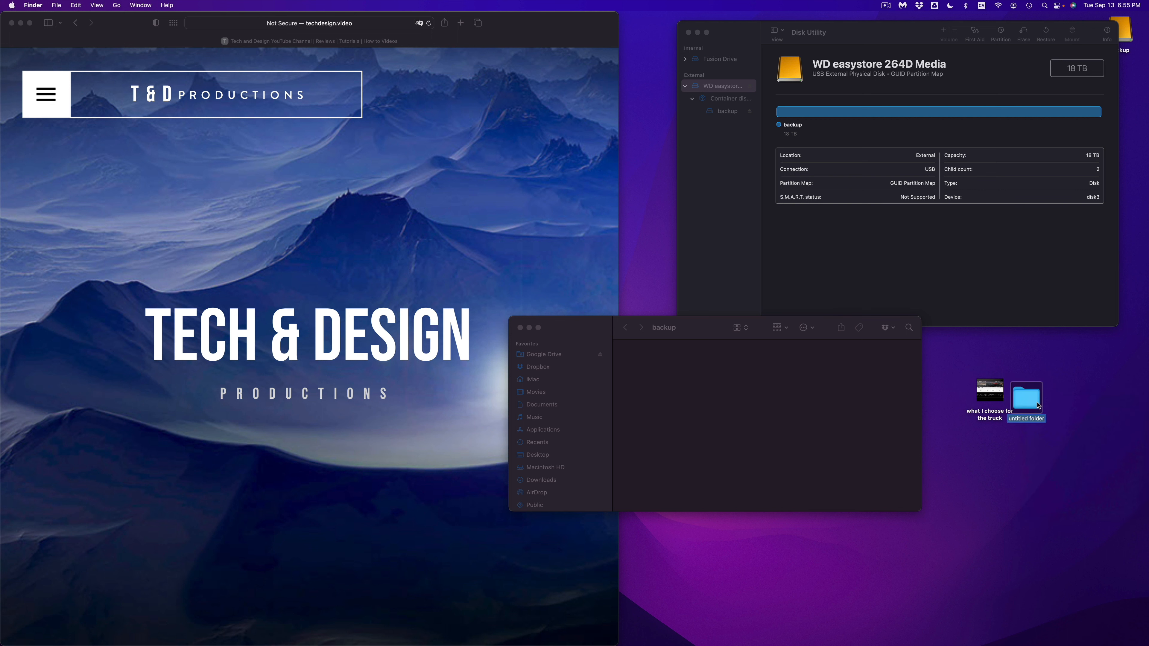
Copy the untitled folder and the "what I choose for the truck" file from the desktop onto the backup drive.
left_click_drag(1040, 406, 694, 347)
left_click_drag(990, 390, 744, 371)
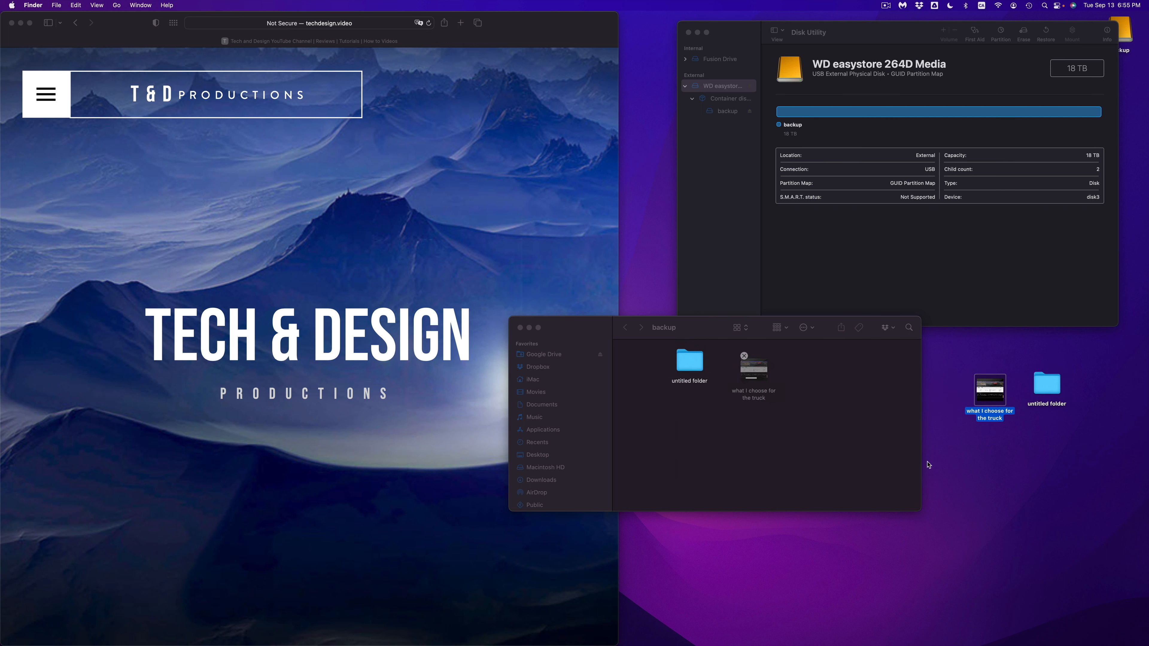
Rename the untitled folder on the desktop as 21321312.
left_click(1046, 407)
key("Return")
type("21321312")
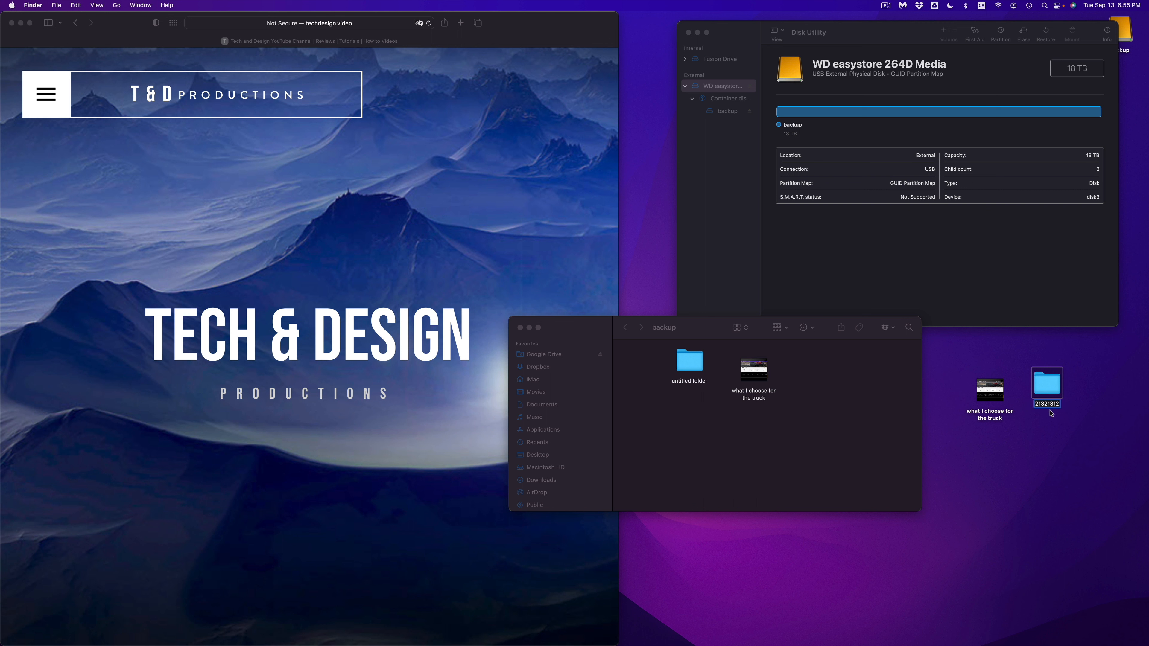
left_click(1073, 438)
Copy the 21321312 folder from the desktop to the backup drive and place it below the untitled folder.
left_click(1053, 382)
left_click(839, 417)
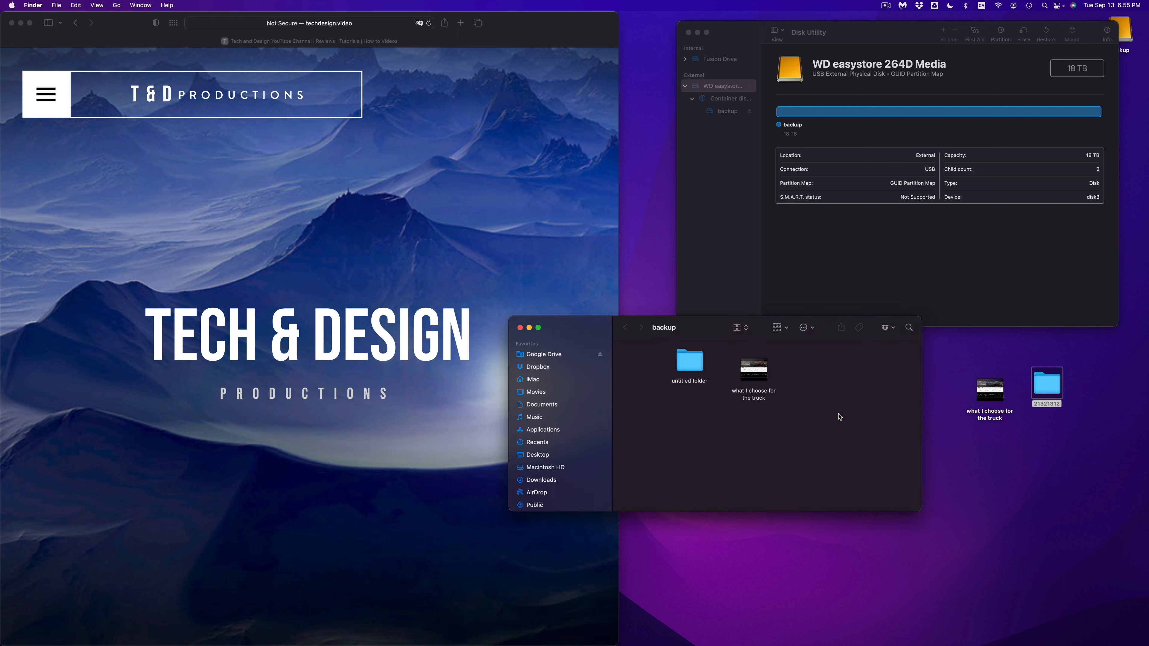
key("super+v")
left_click_drag(839, 360, 693, 406)
left_click(998, 469)
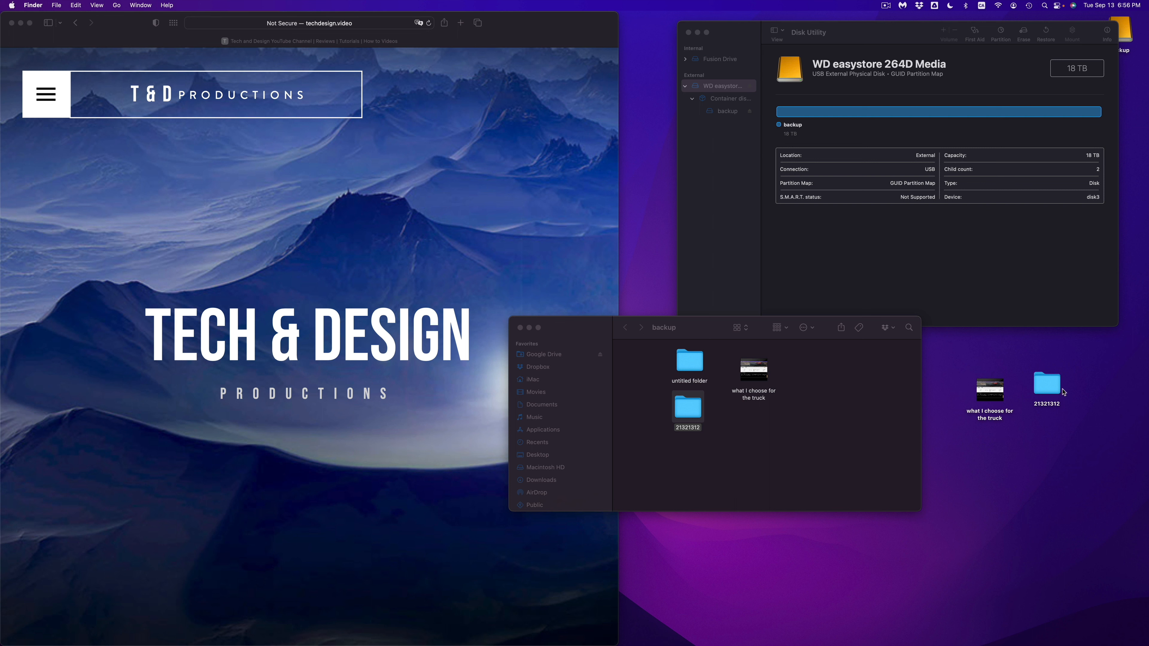
Rename the 21321312 folder on the desktop as asdasdsad.
left_click(1054, 402)
key("Return")
type("asdasdsad")
left_click(1068, 423)
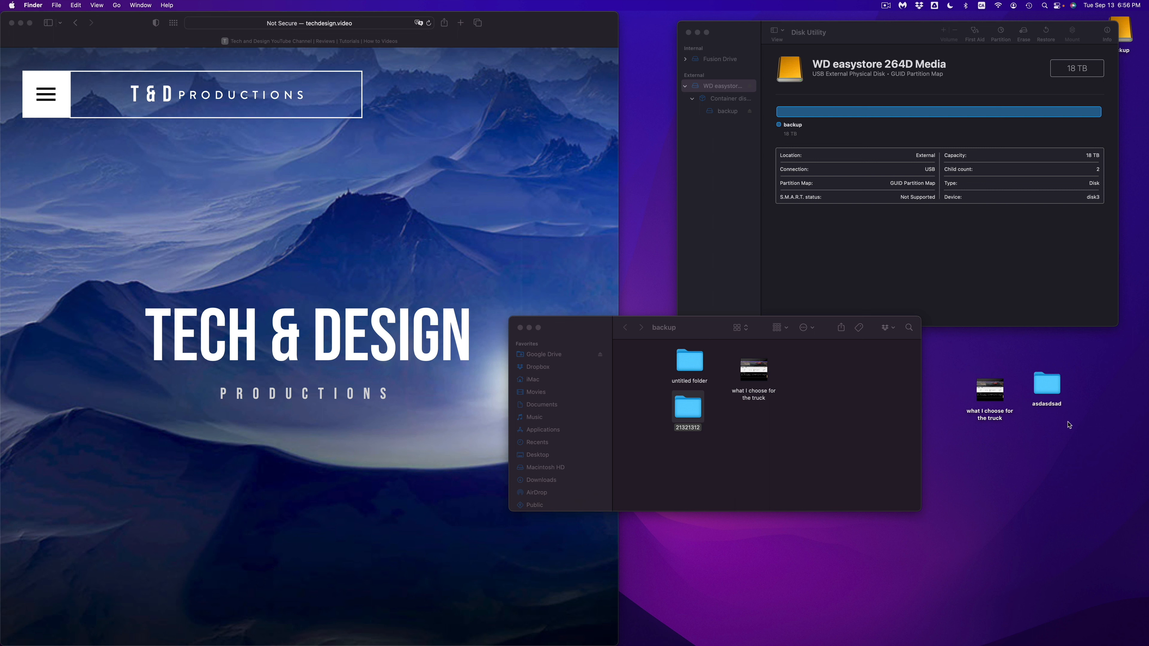
Copy the asdasdsad folder from the desktop to the backup drive and place it beside the truck file.
right_click(1044, 385)
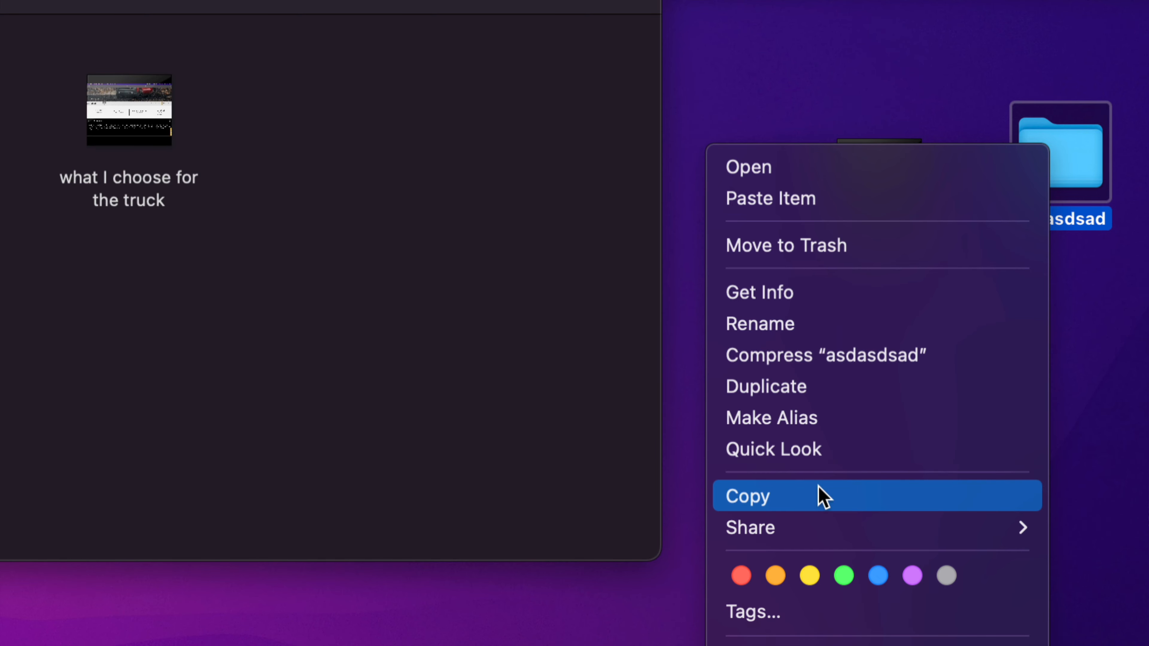
left_click(799, 496)
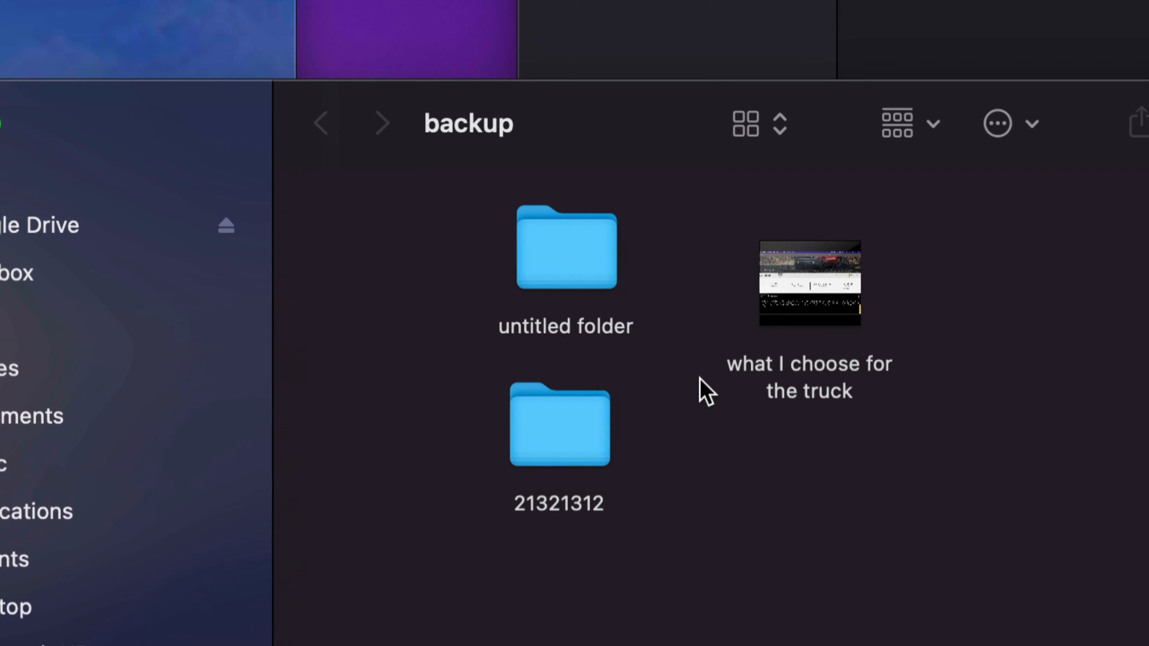
right_click(990, 262)
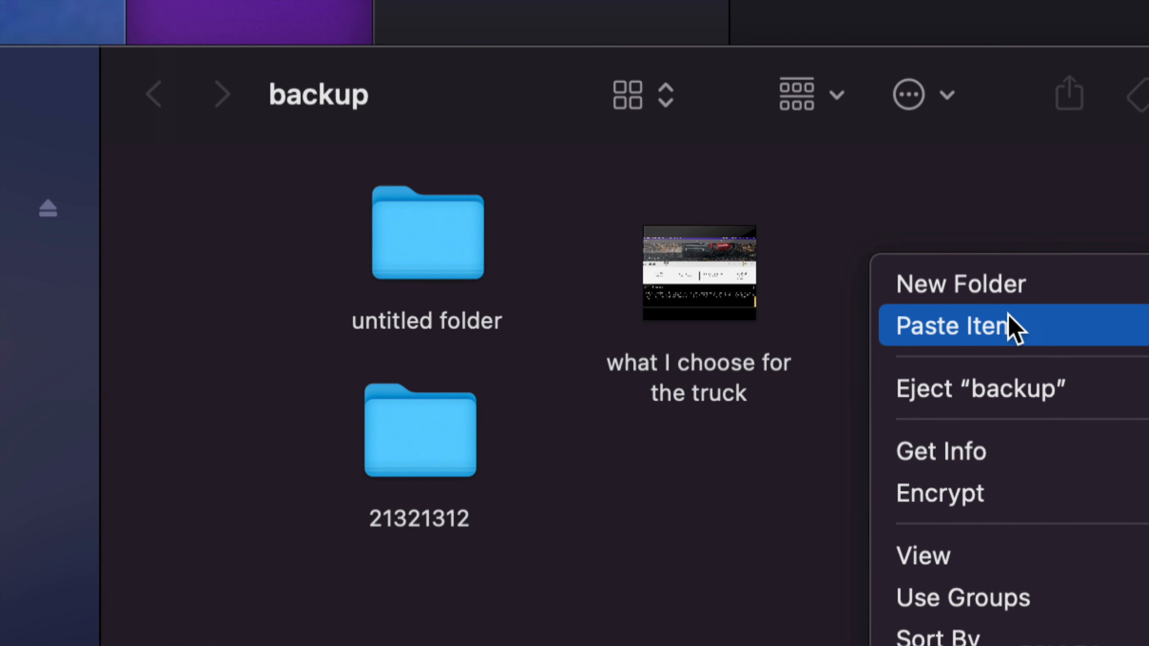
left_click(997, 327)
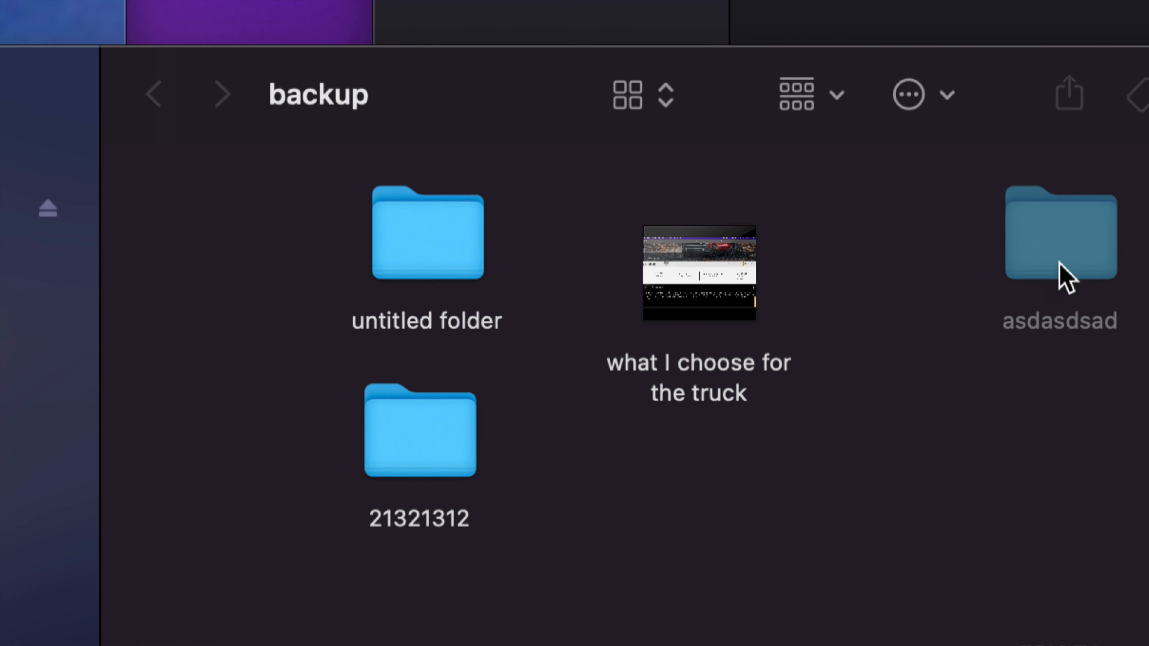
left_click_drag(1067, 267, 877, 281)
left_click(964, 310)
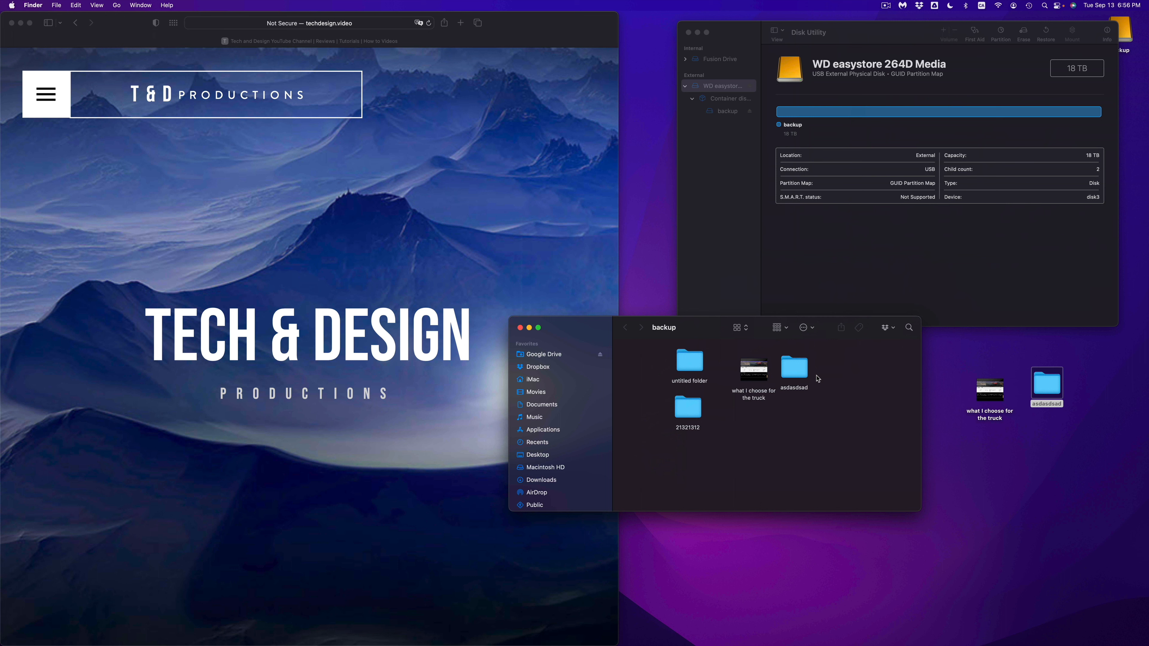
Move the asdasdsad folder on the desktop to the Trash.
left_click_drag(949, 386, 1070, 422)
left_click(1071, 419)
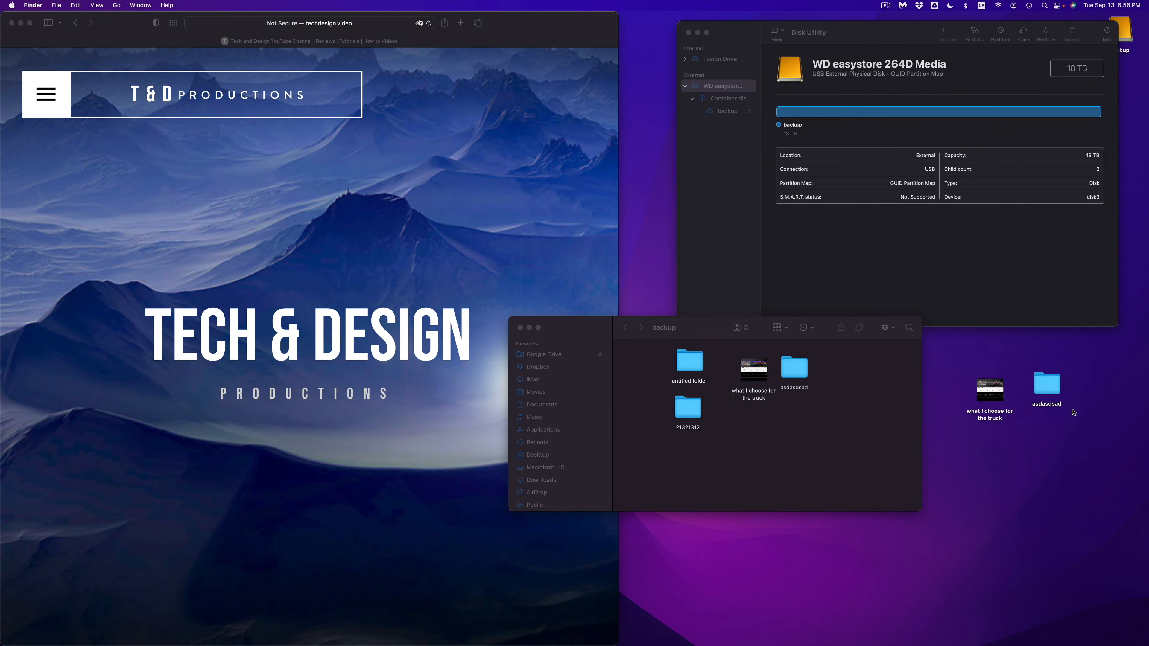
left_click(1061, 389)
key("super+BackSpace")
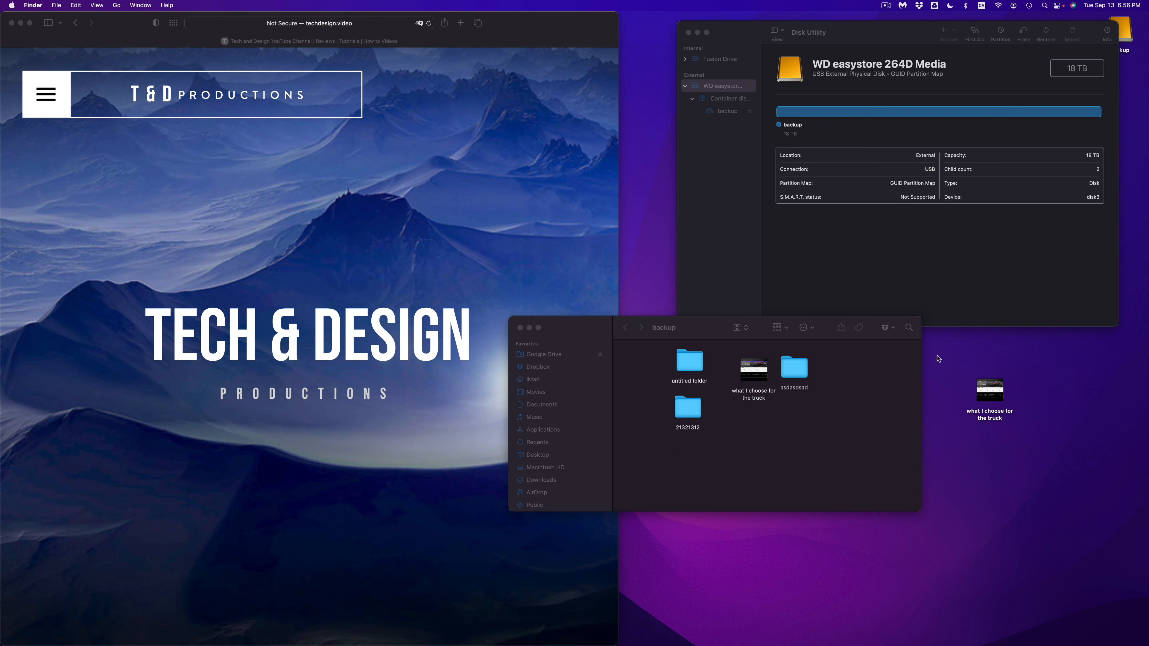
Reposition the backup window and move all three folders and the truck file in it to the Trash.
left_click_drag(609, 330, 580, 329)
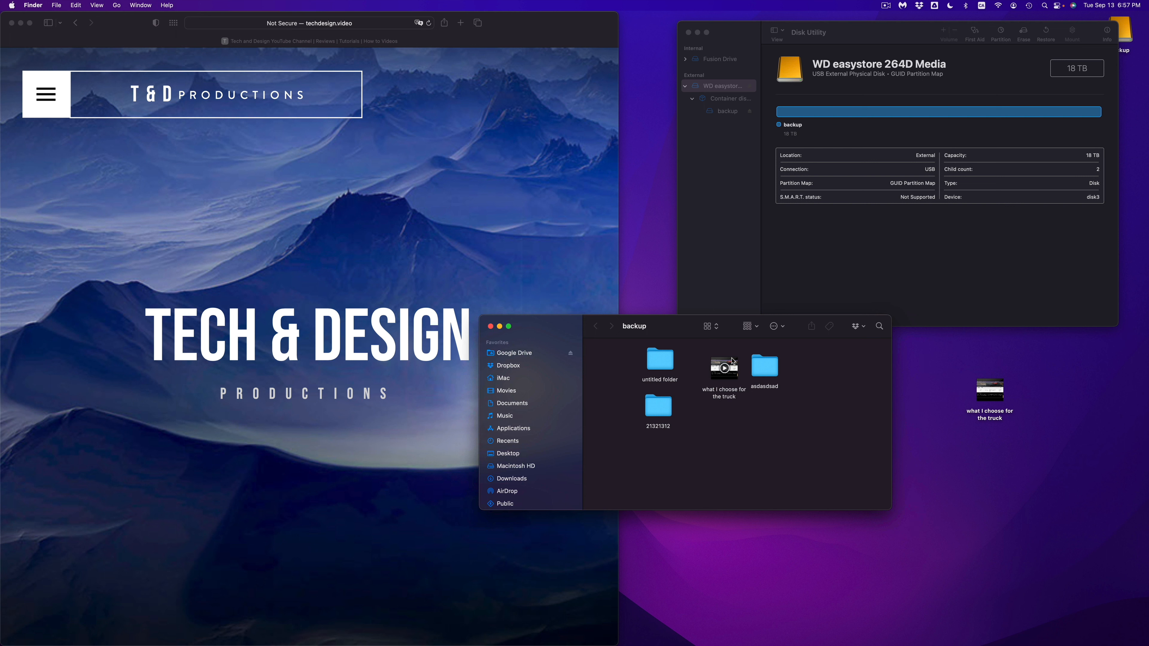
left_click_drag(674, 330, 678, 353)
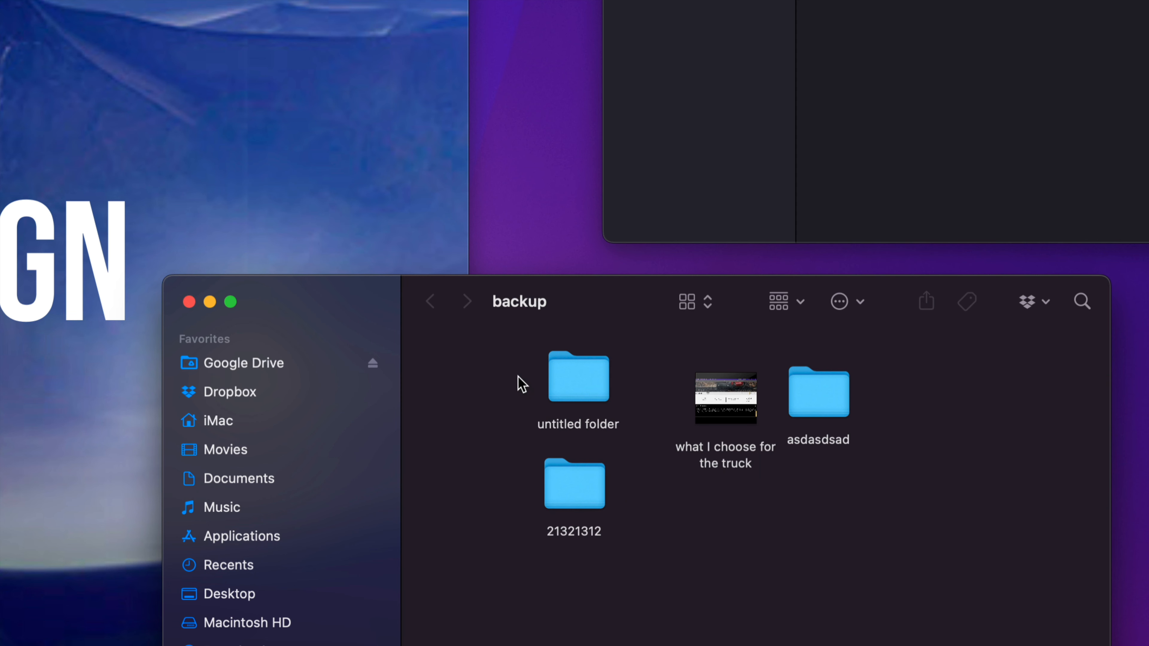
left_click_drag(518, 376, 836, 529)
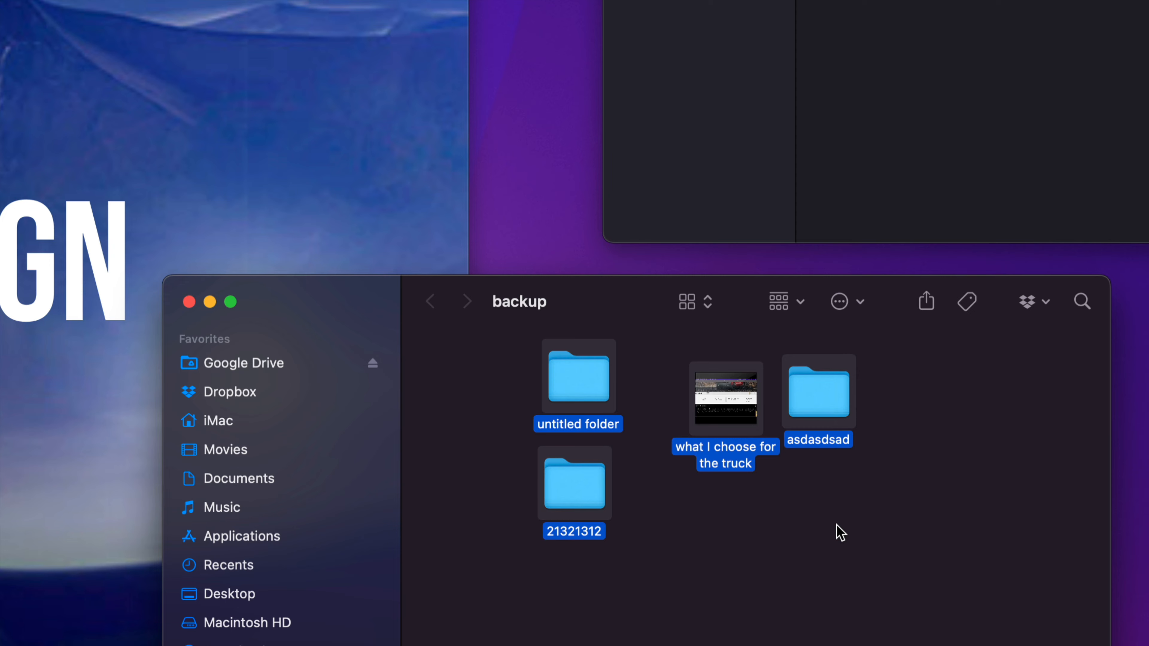
right_click(811, 377)
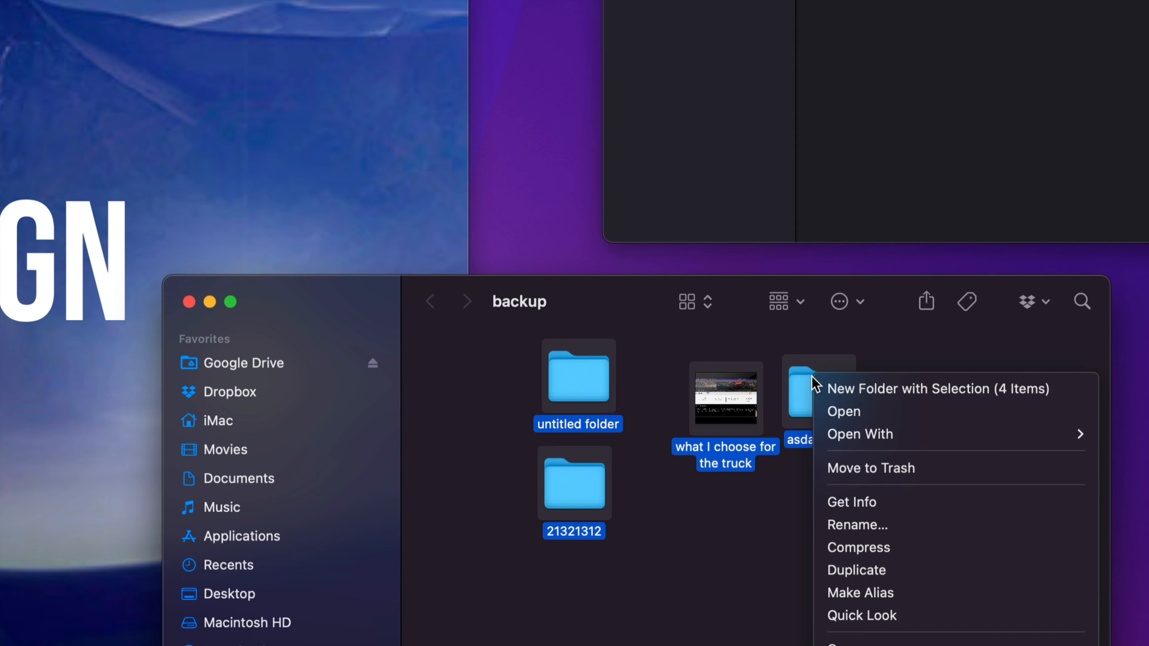
left_click(875, 469)
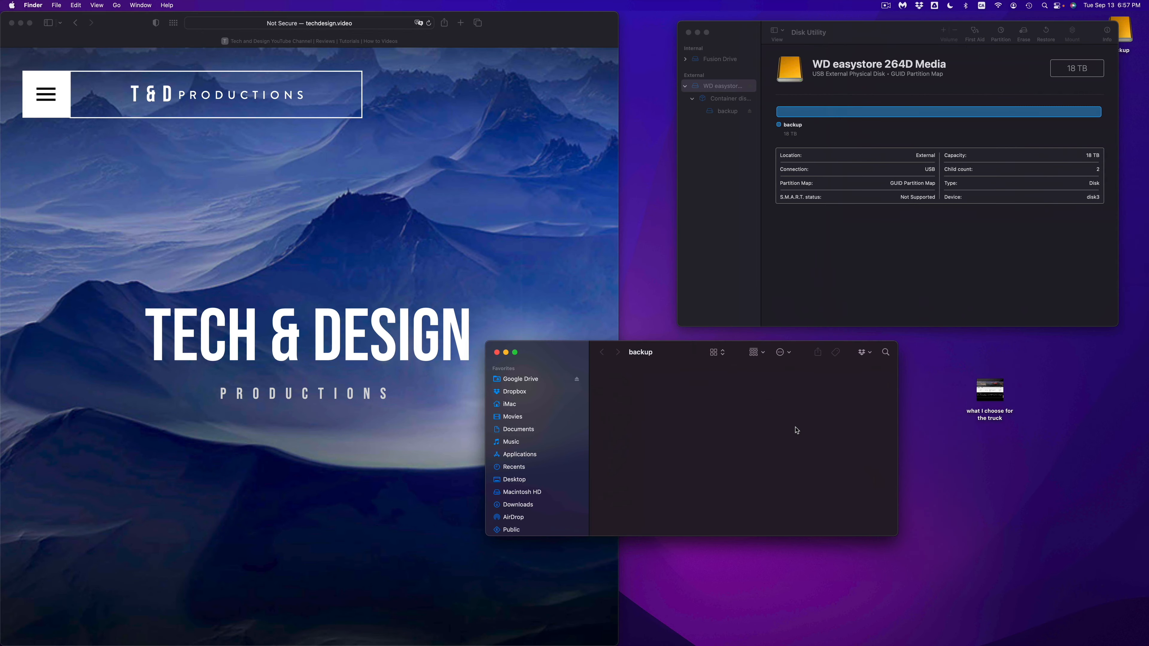
Empty the Trash permanently.
mouse_move(953, 644)
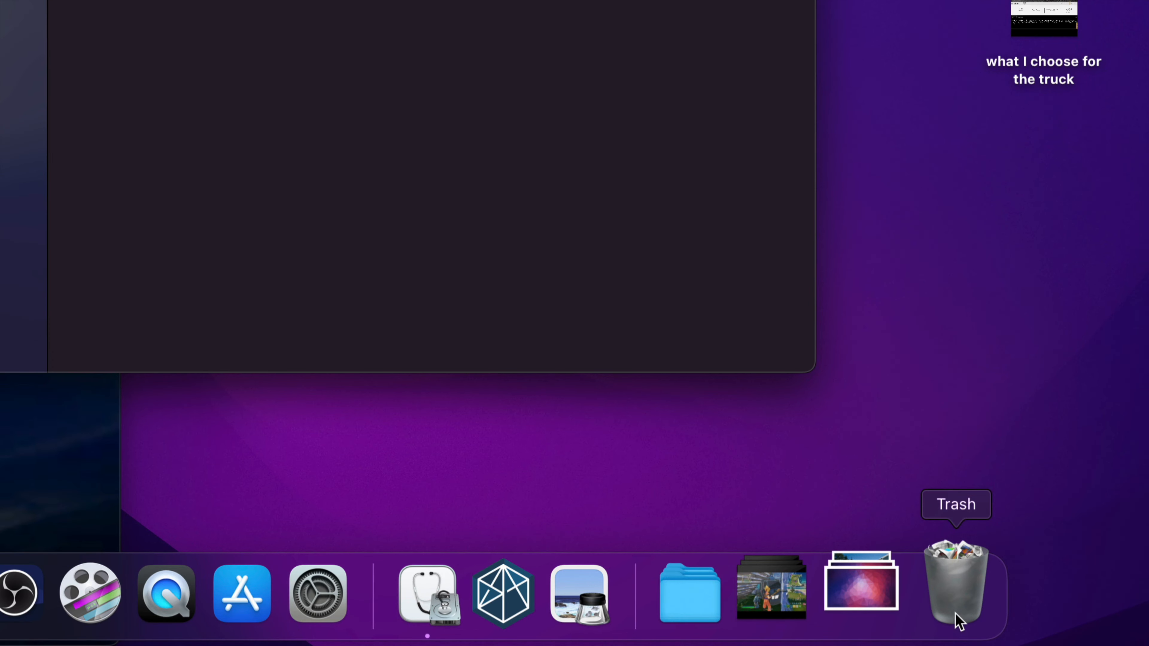
right_click(959, 623)
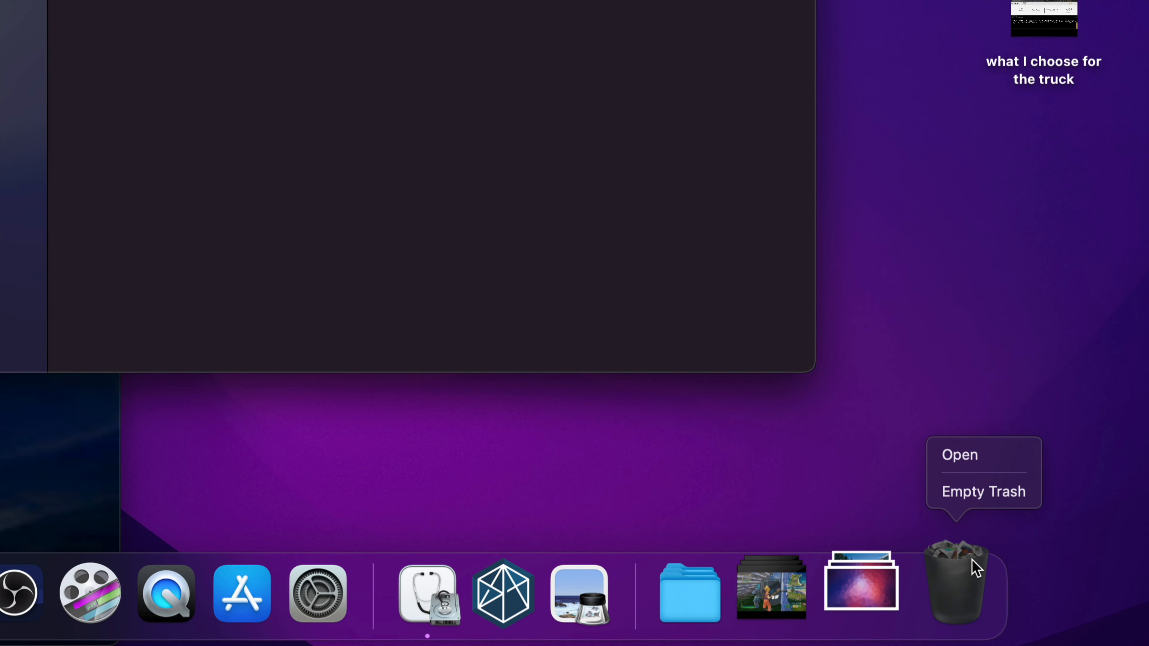
left_click(977, 503)
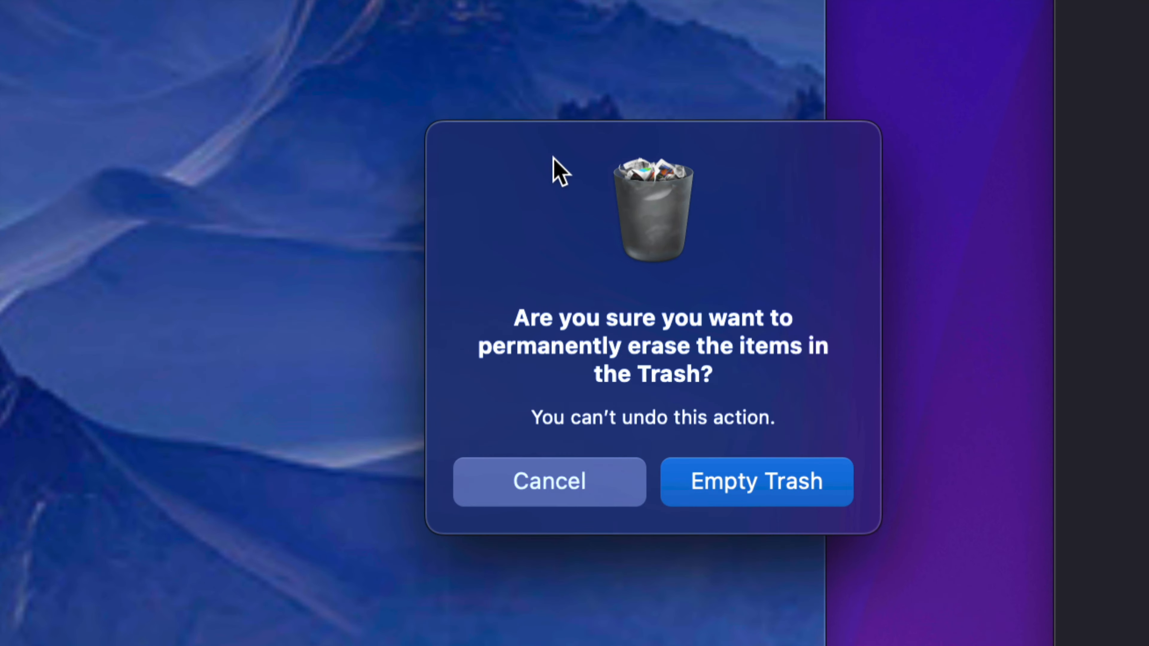
left_click(604, 236)
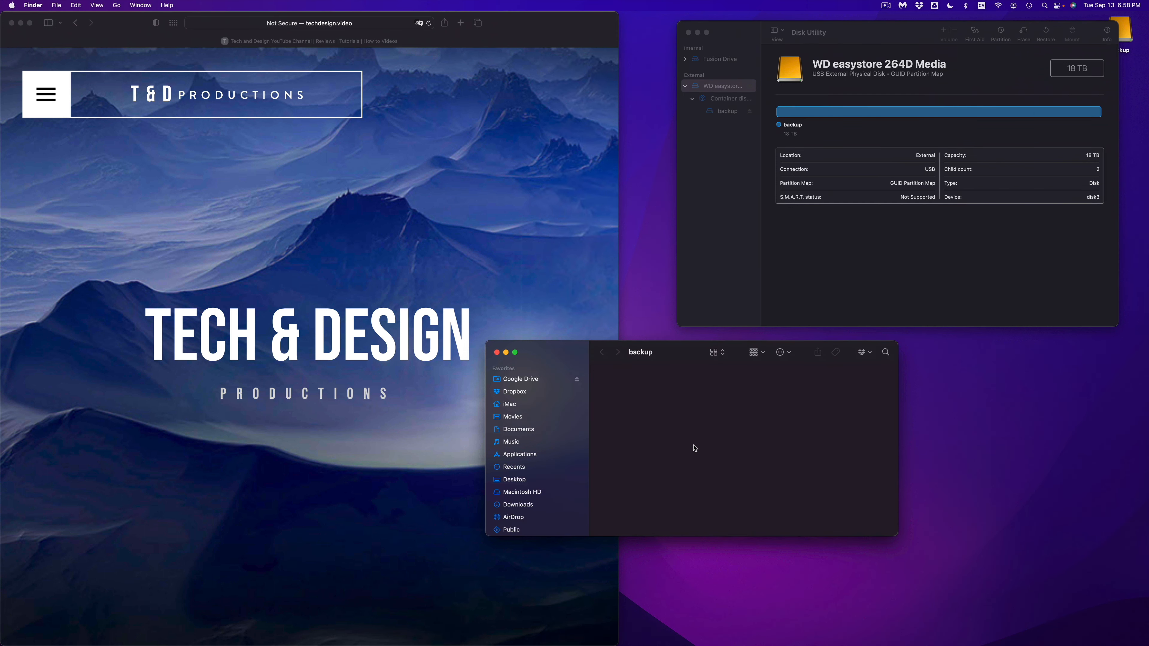
Close the backup window and move the Disk Utility window into the freed space.
left_click_drag(855, 37, 797, 59)
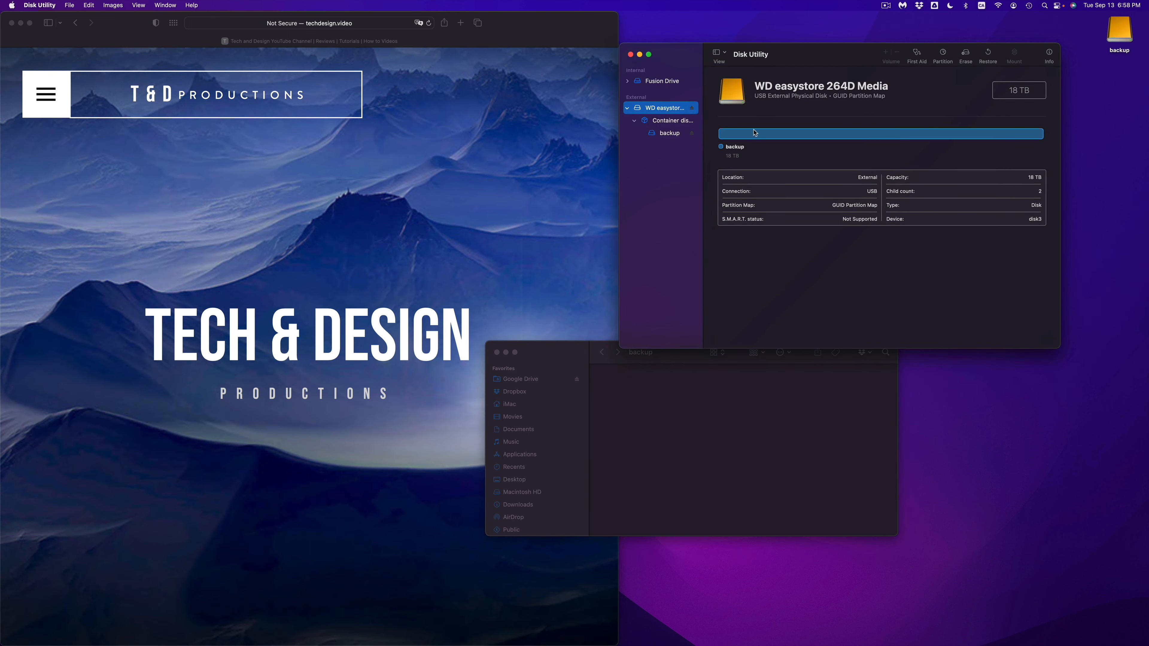
left_click(496, 353)
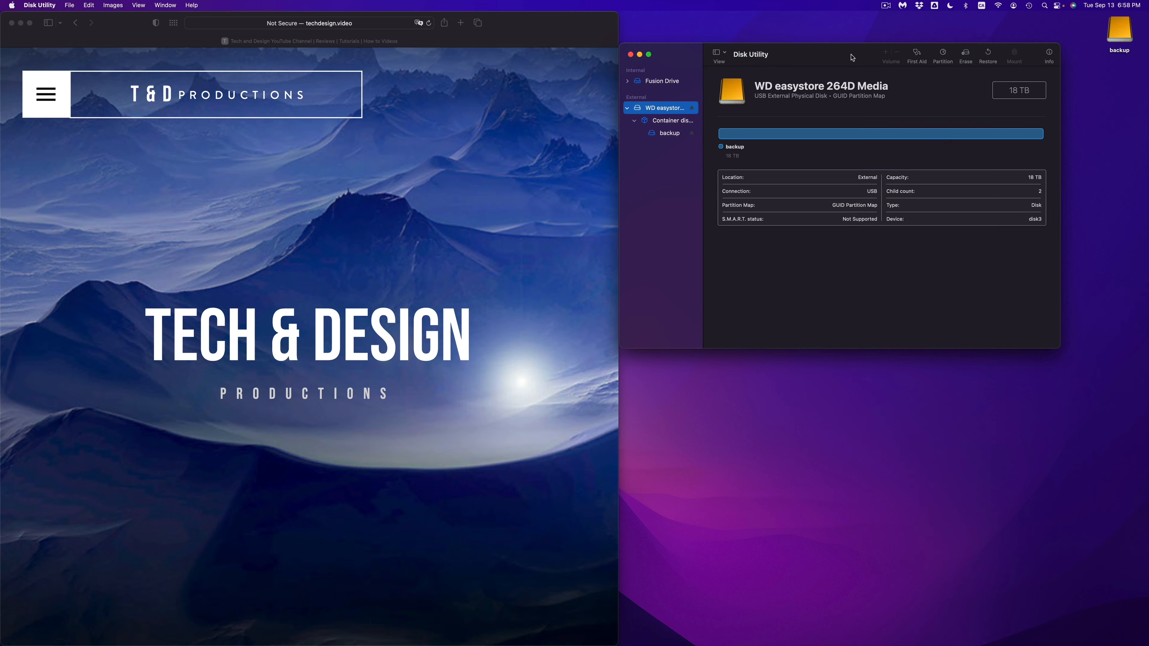
left_click_drag(815, 56, 836, 156)
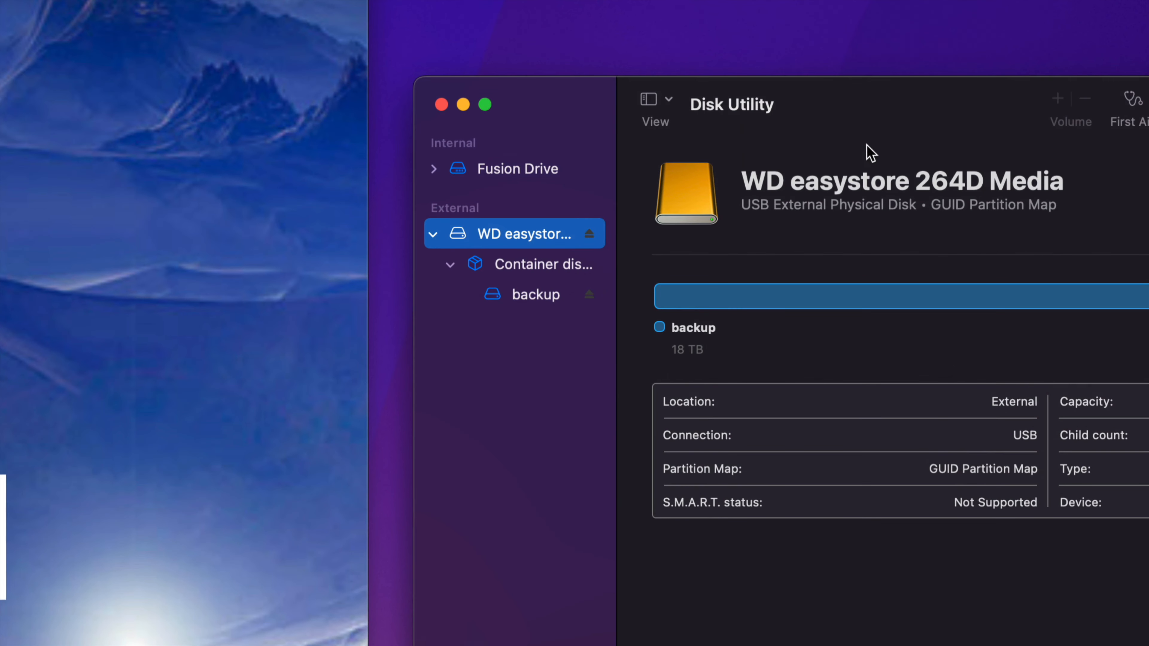
left_click_drag(890, 119, 556, 120)
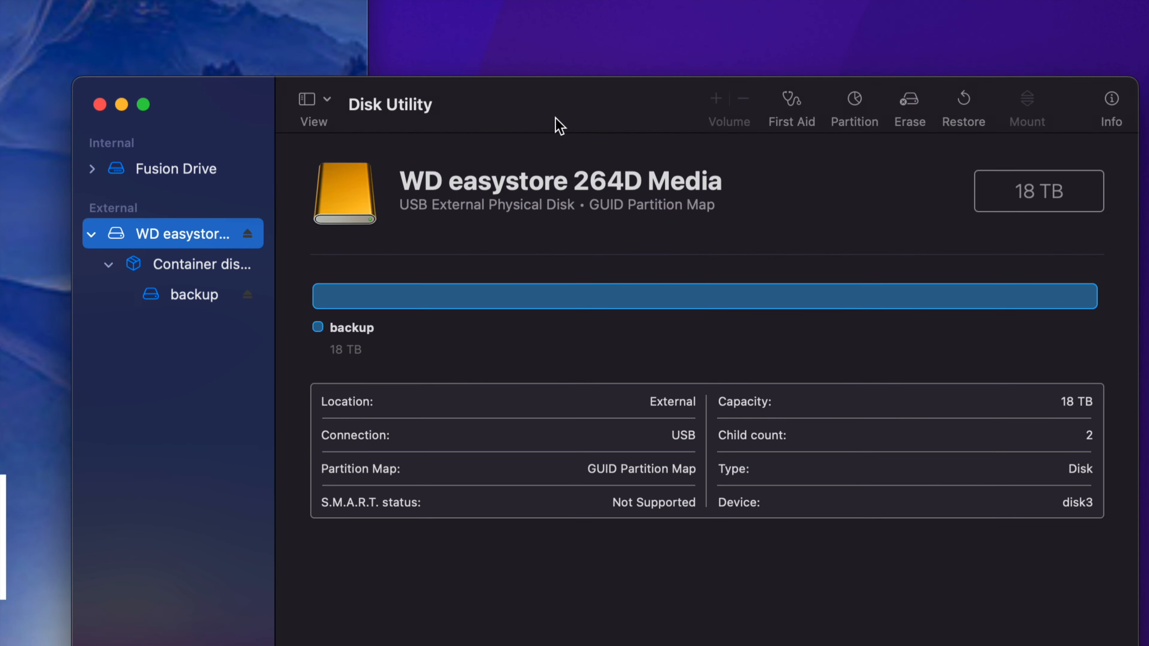
Start erasing the WD easystore disk again with the Mac OS Extended (Journaled) format.
left_click(906, 101)
left_click(634, 471)
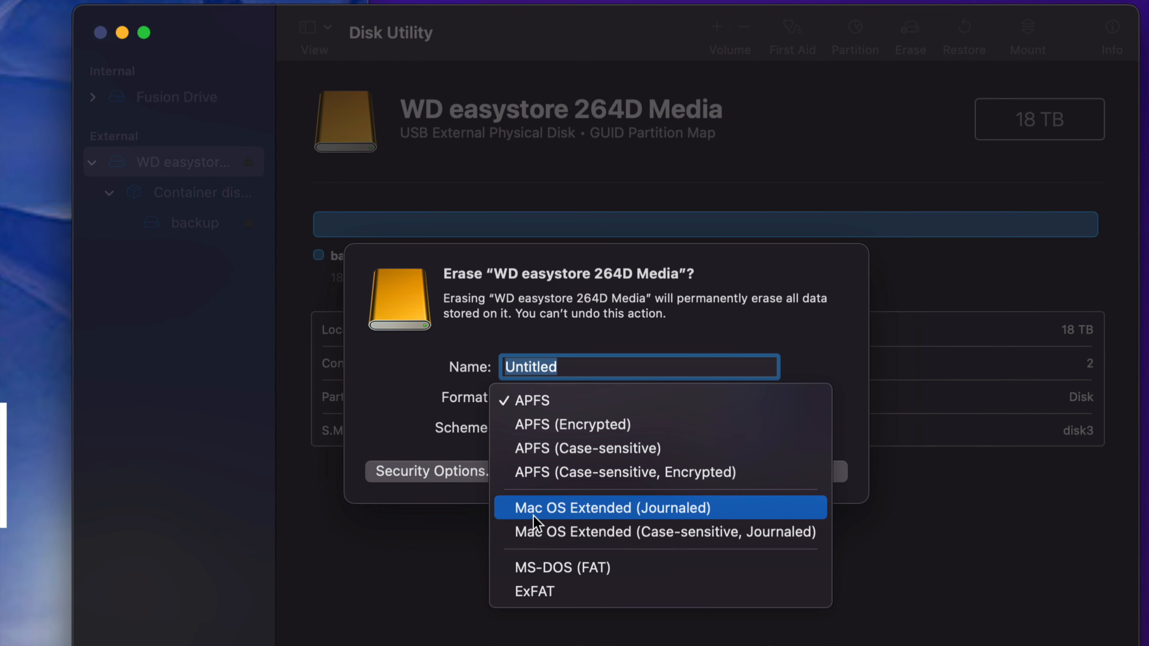
left_click(732, 516)
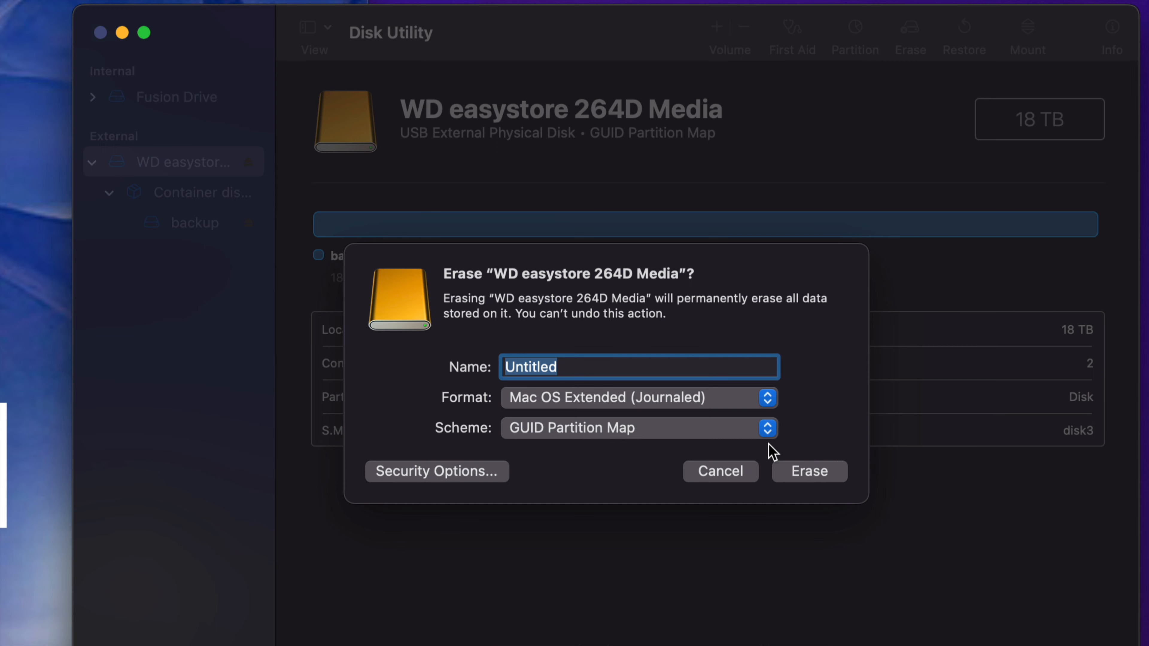
Switch the erase format to ExFAT and select the disk name text for replacement.
left_click(762, 398)
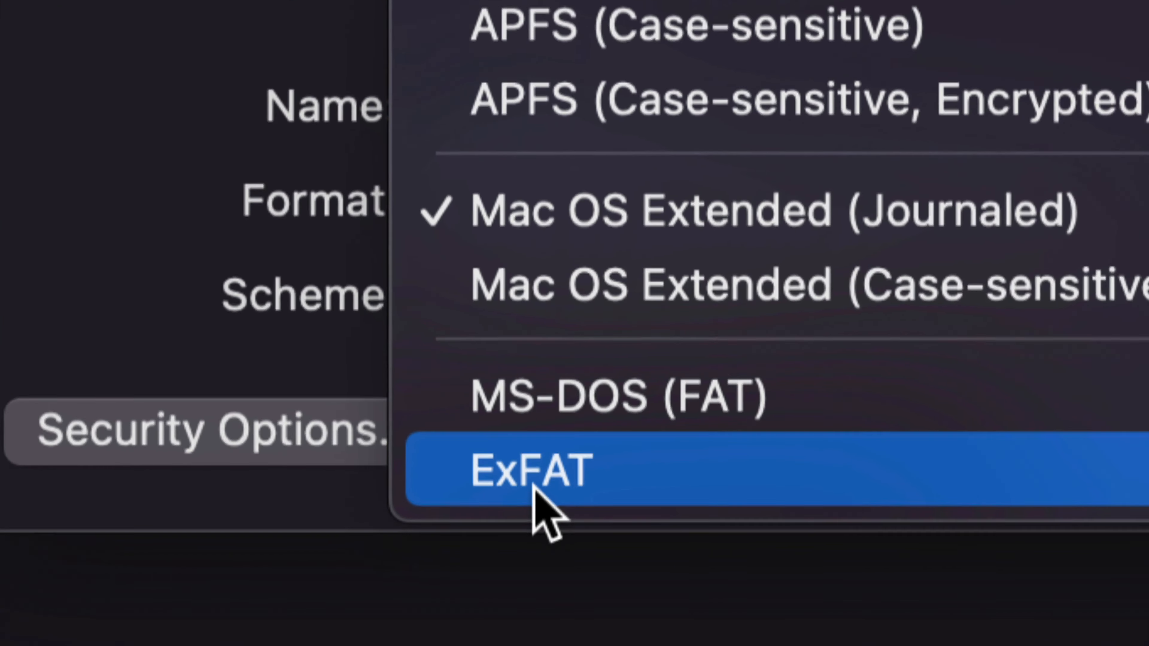
left_click(564, 487)
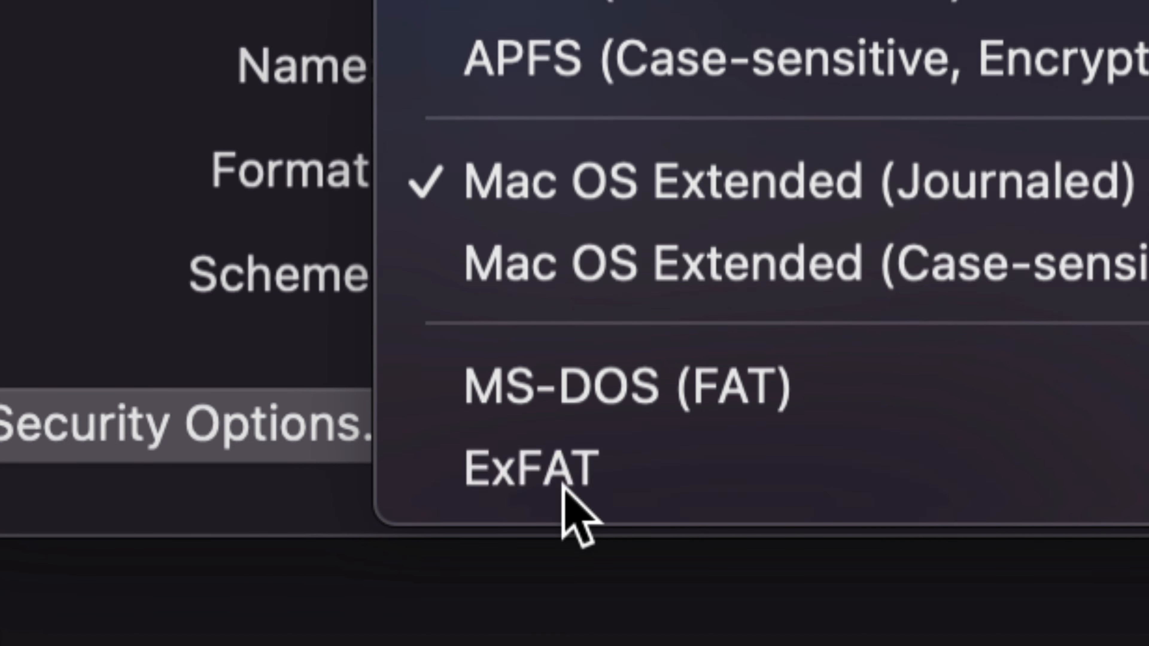
left_click(616, 65)
left_click_drag(669, 263, 574, 261)
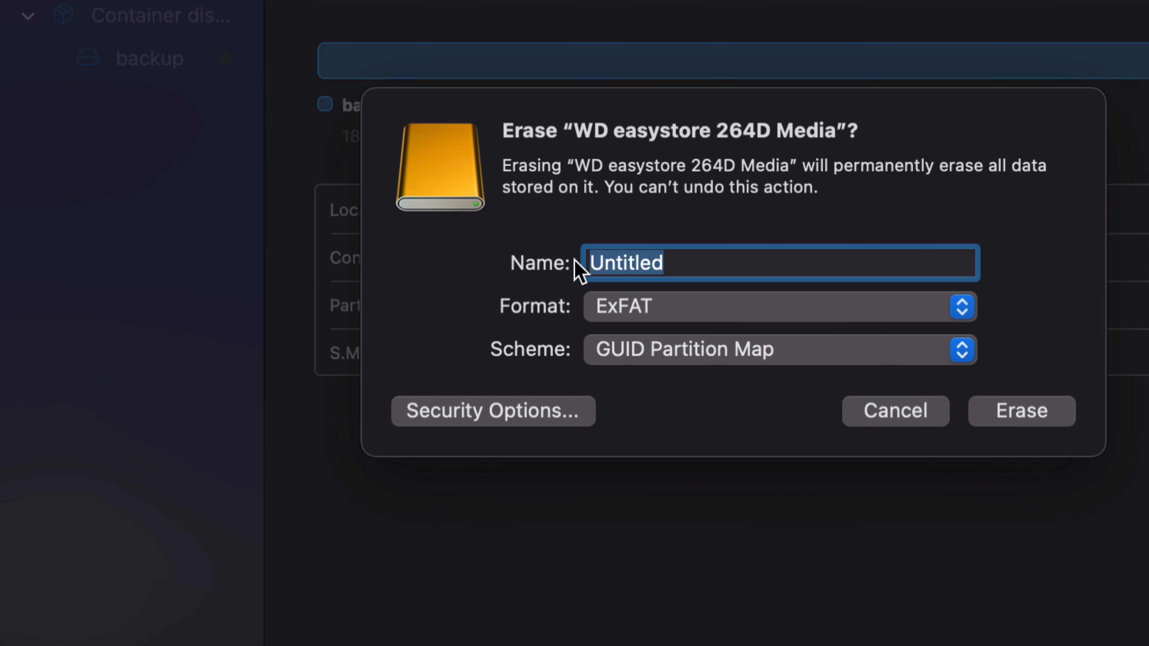
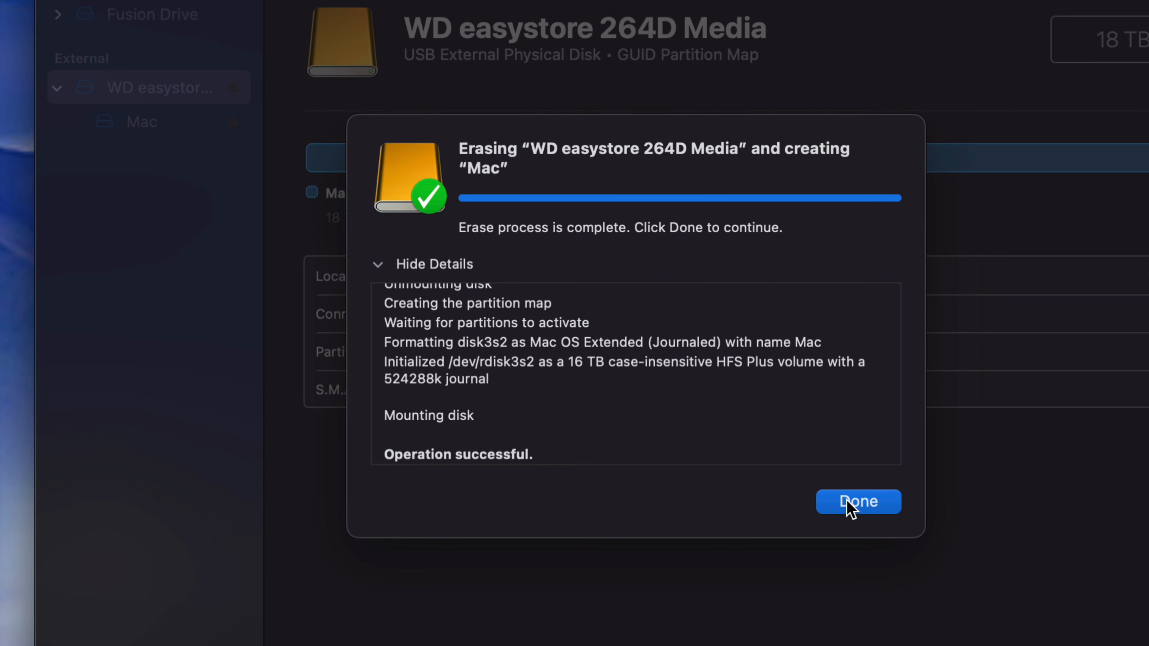
Close the erase report and add two more partitions to the partition layout of the WD easystore disk.
left_click(853, 502)
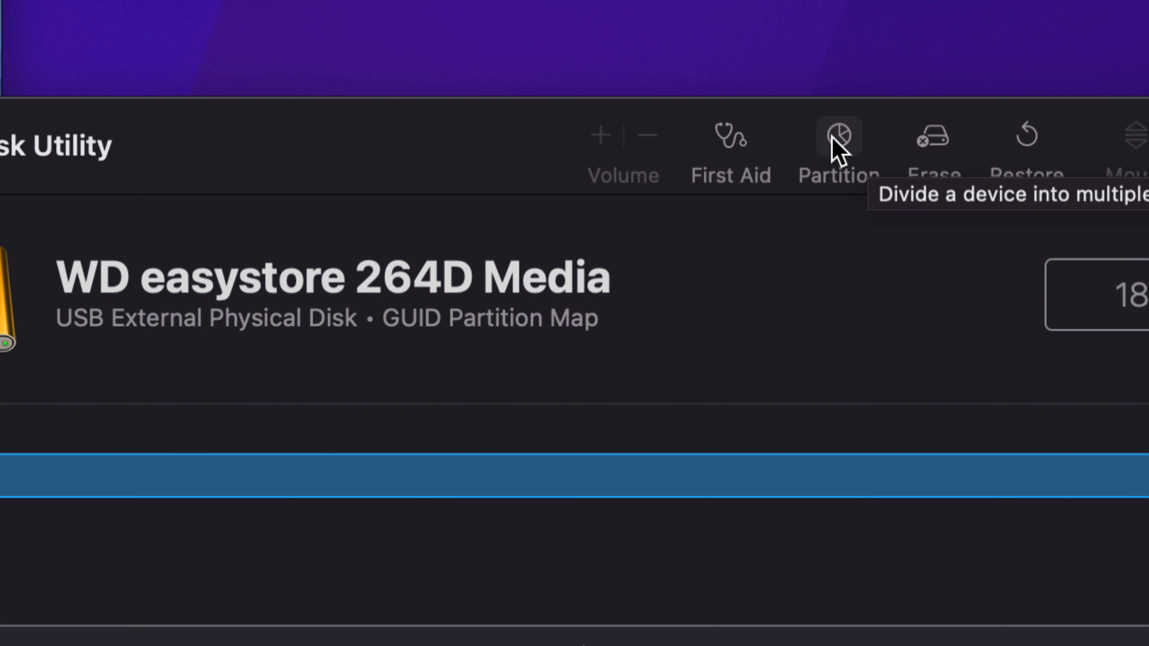
left_click(833, 140)
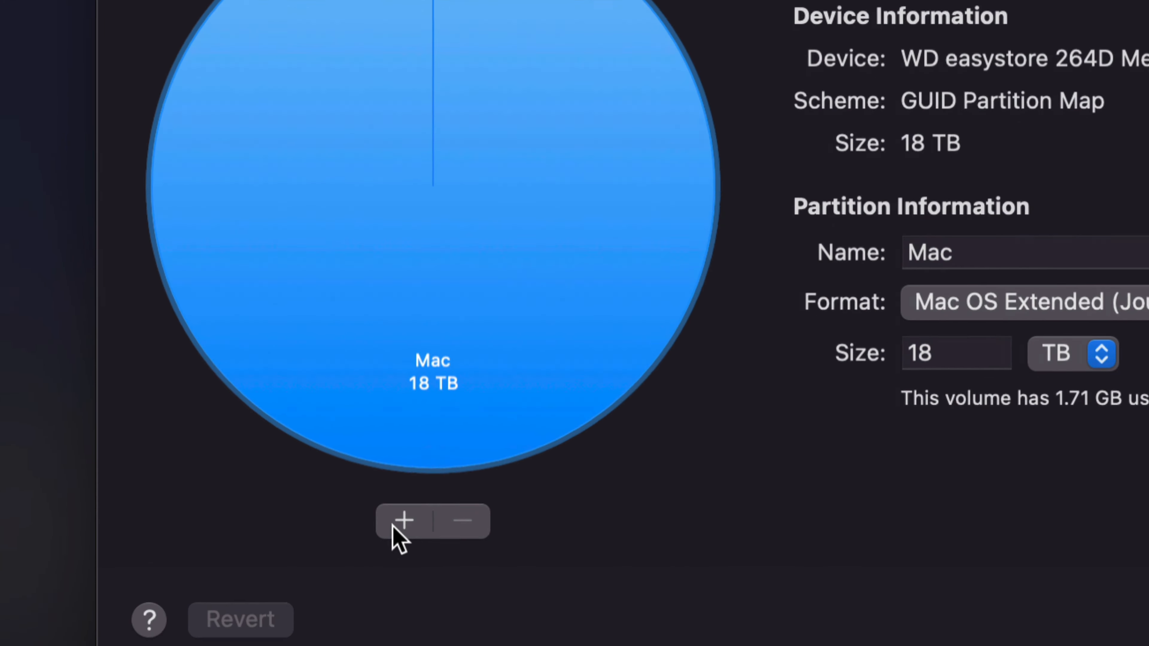
left_click(399, 521)
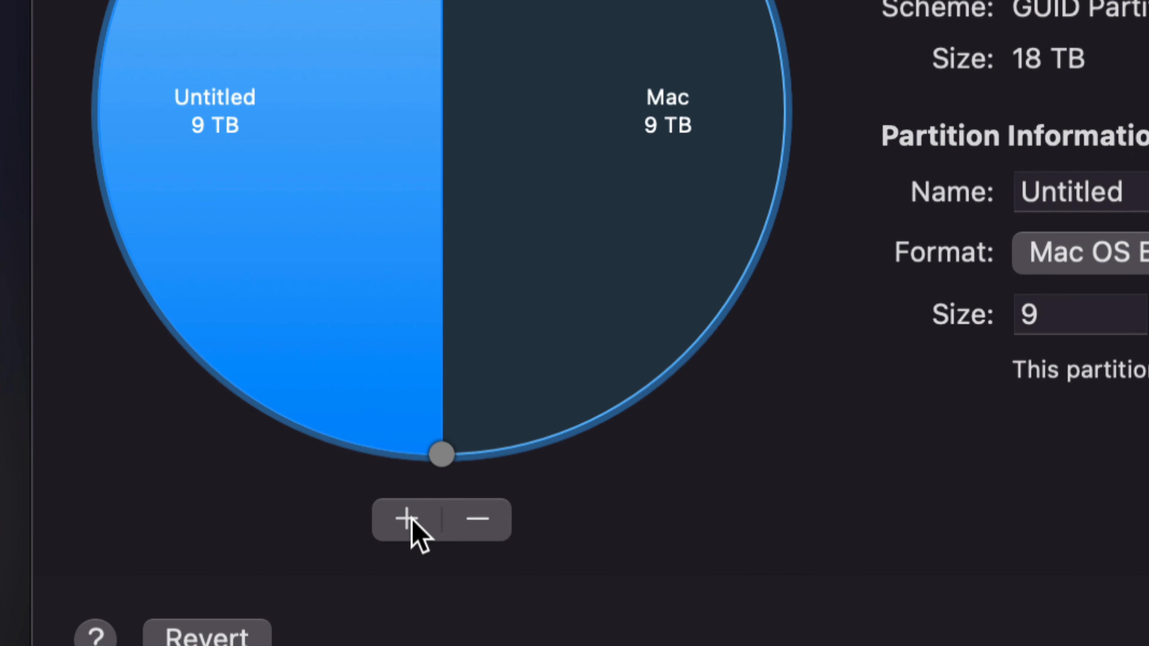
left_click(410, 523)
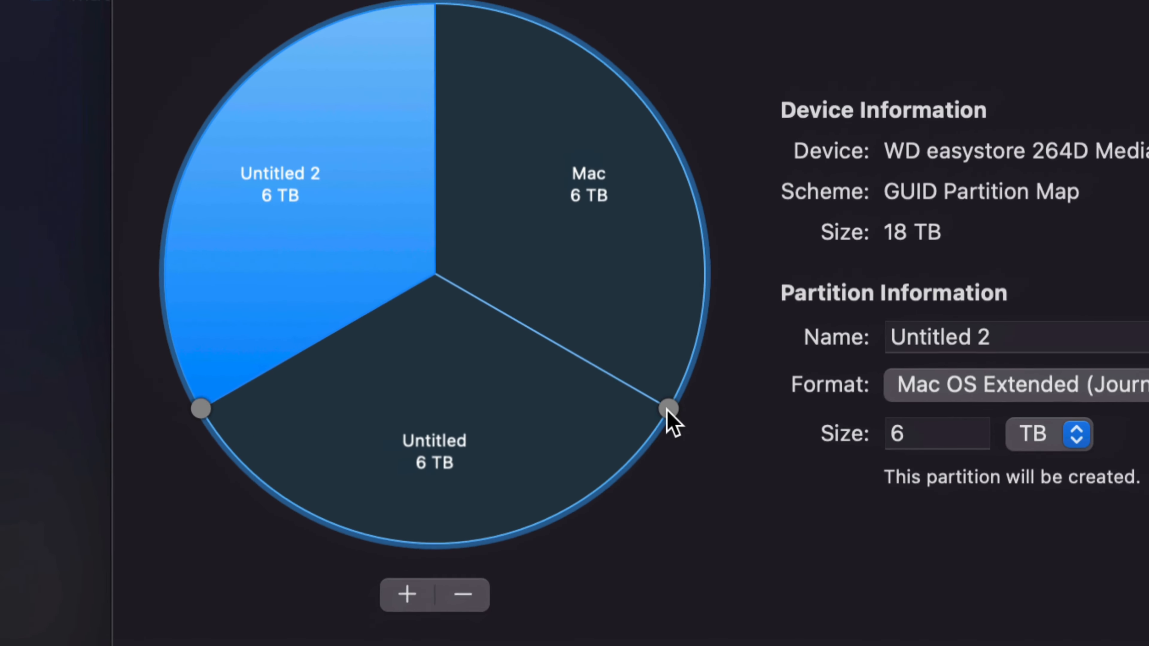
Shrink the Mac partition to about 2.13 TB in favour of the adjacent Untitled partition, and rename that Untitled partition as Time Machine.
left_click_drag(669, 410, 687, 242)
left_click_drag(684, 281, 662, 185)
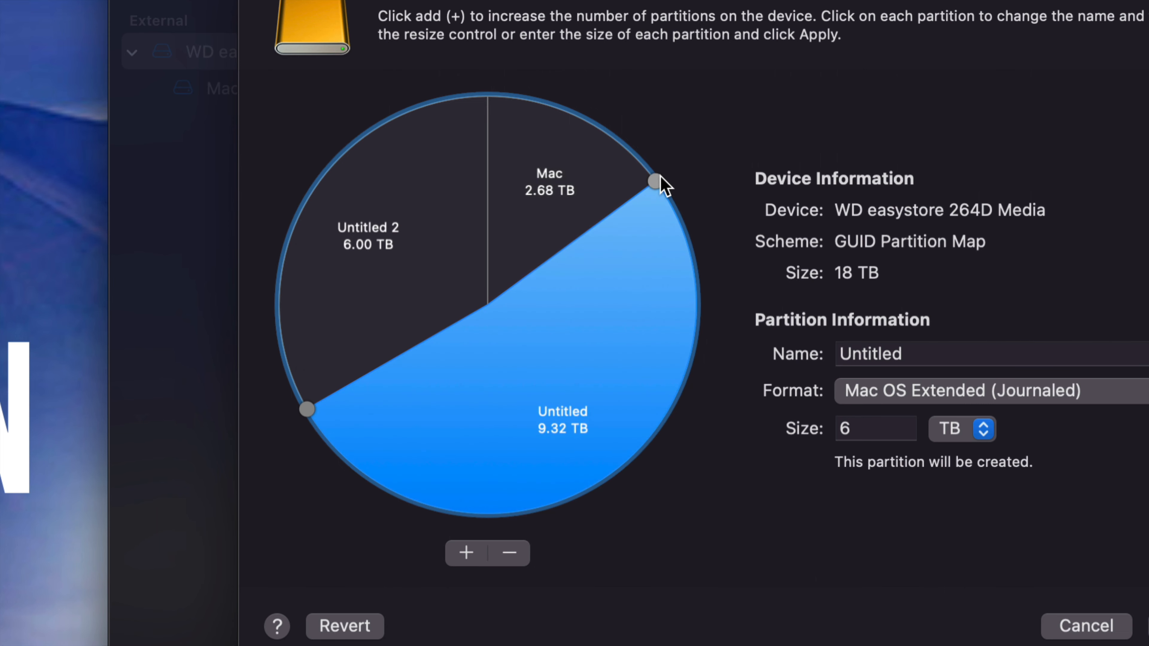
left_click_drag(661, 175, 632, 146)
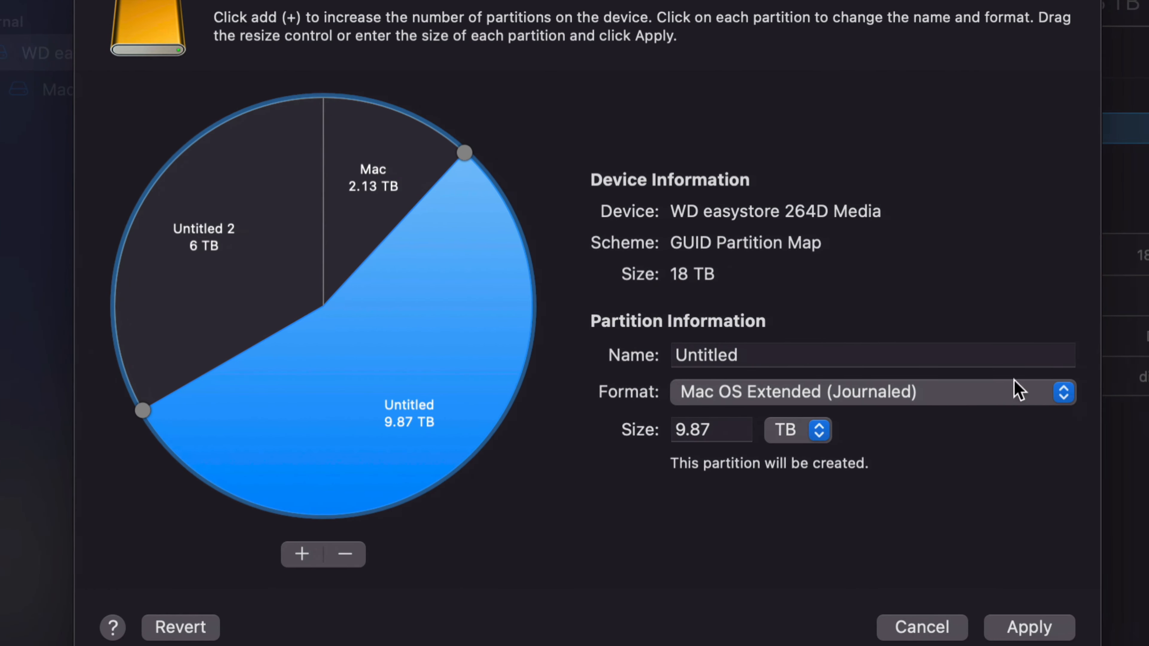
double_click(845, 354)
type("T")
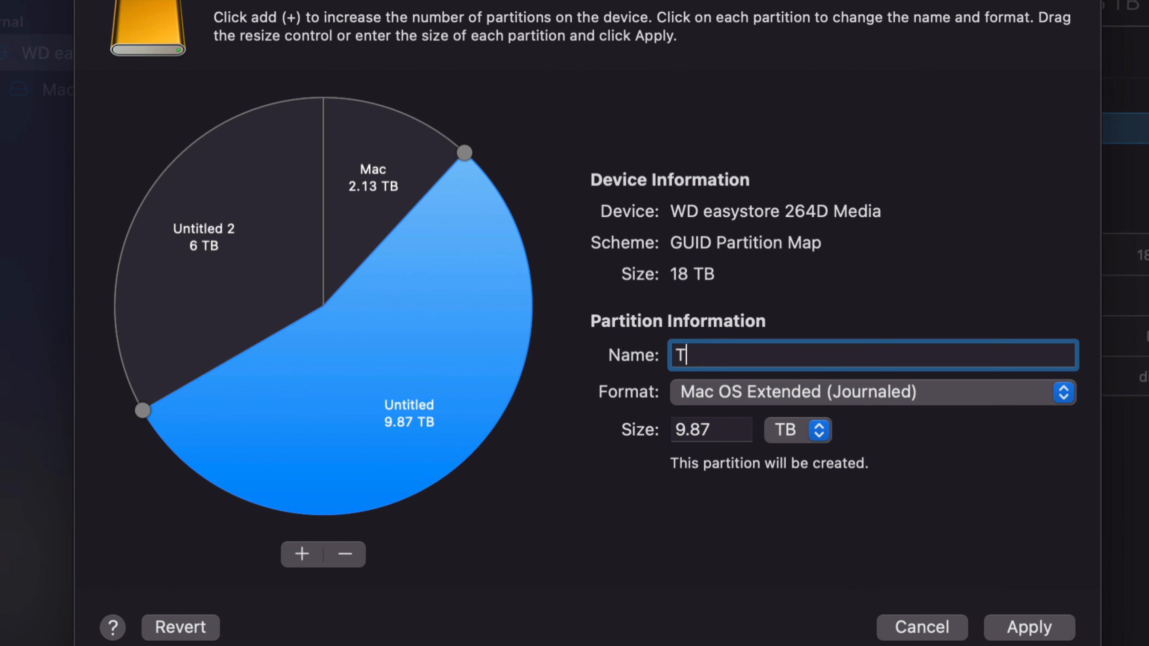
type("ime Machine")
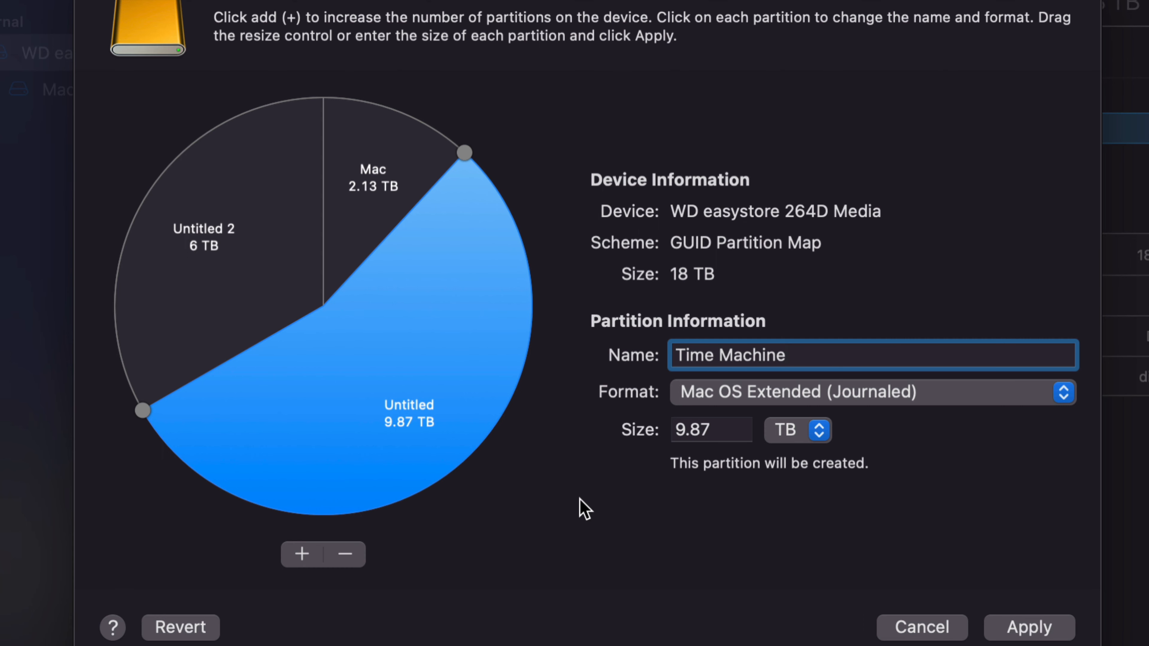
Configure the Mac partition as an ExFAT partition of about 1.98 TB named Windows.
left_click(376, 173)
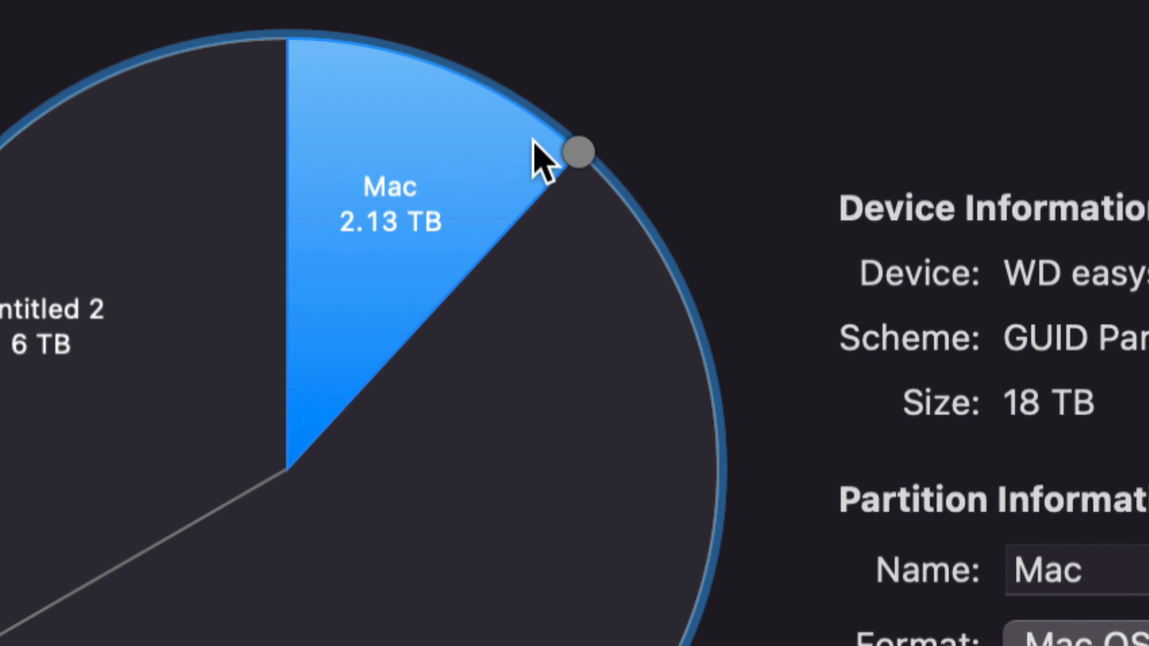
left_click_drag(577, 149, 558, 138)
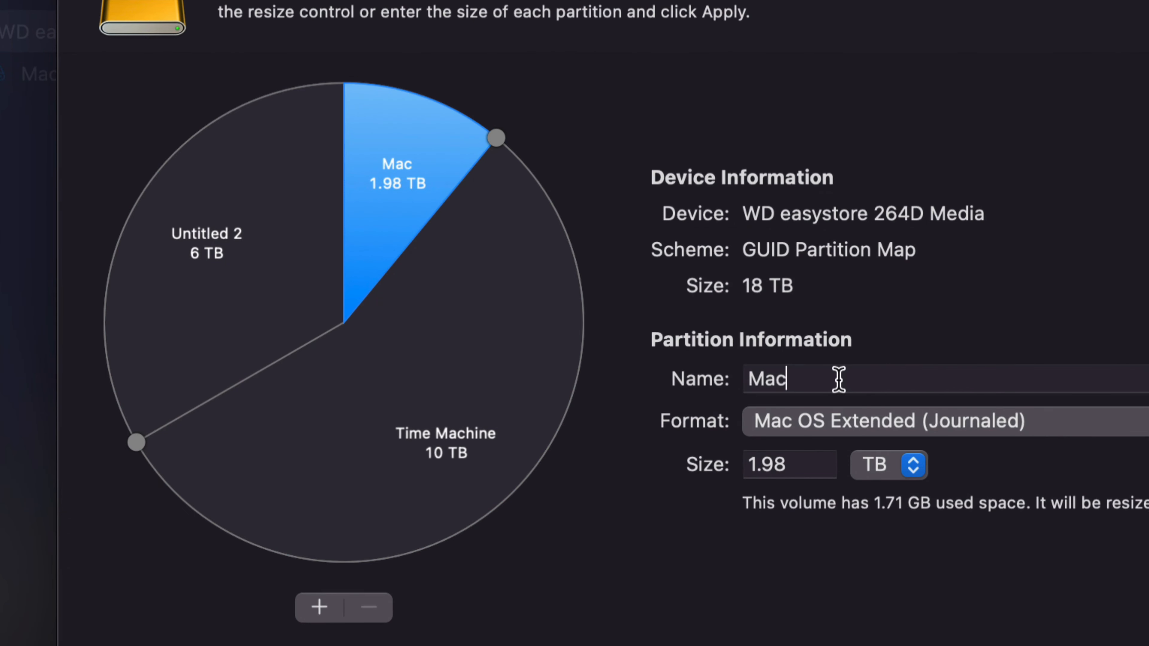
left_click_drag(878, 391, 797, 388)
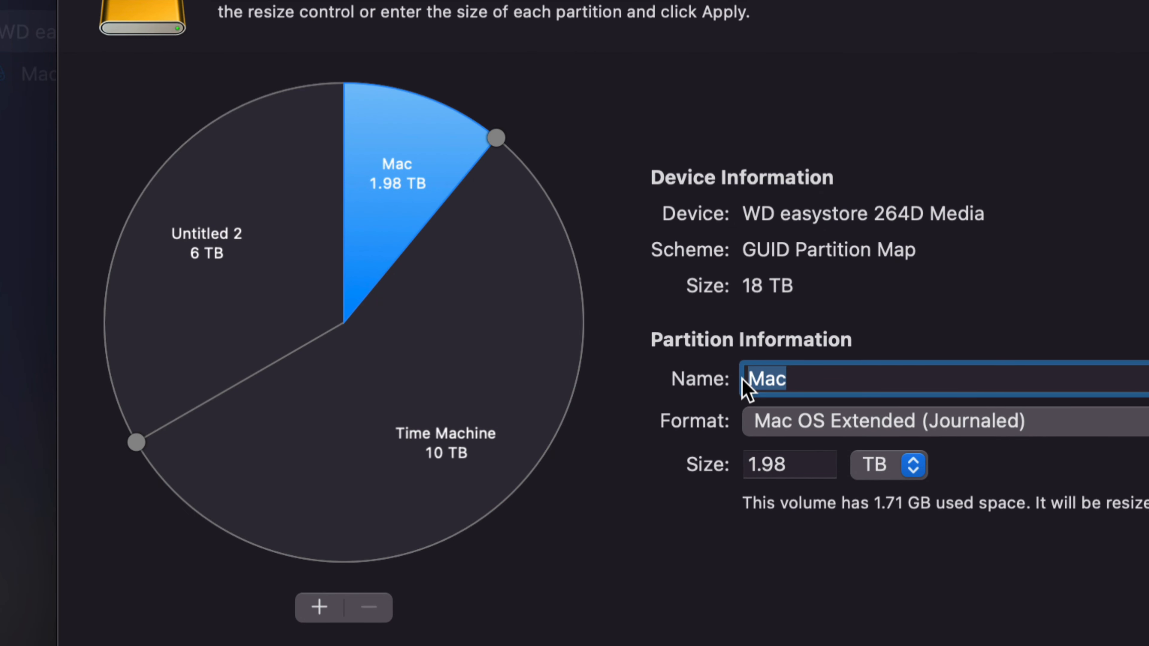
type("Window")
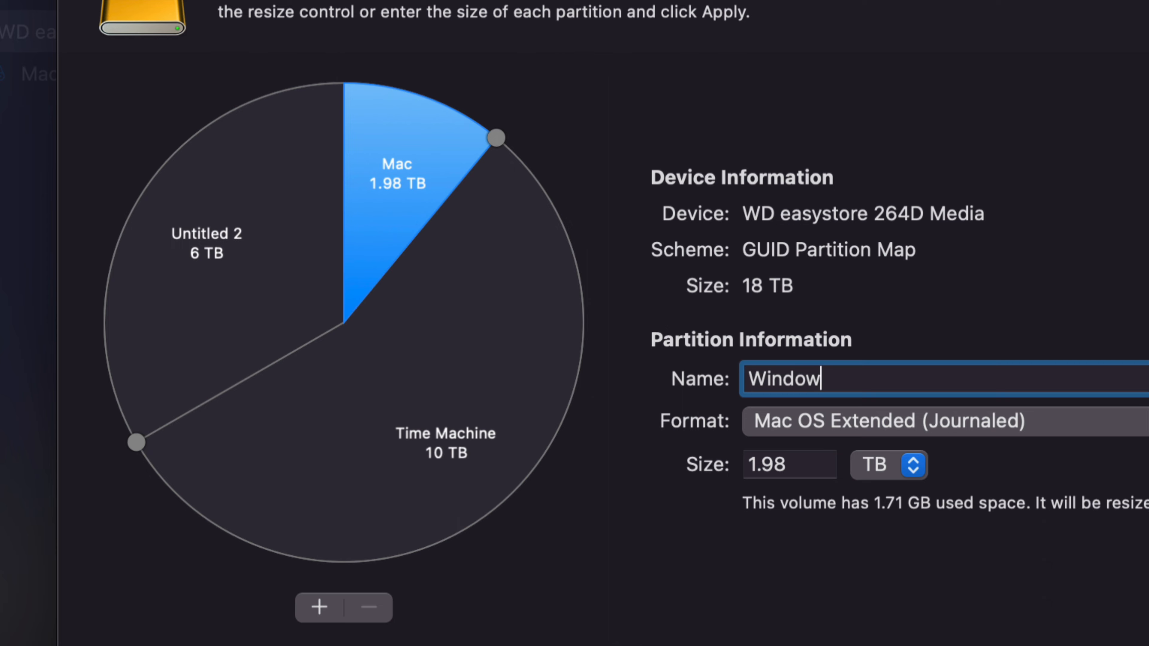
type("s")
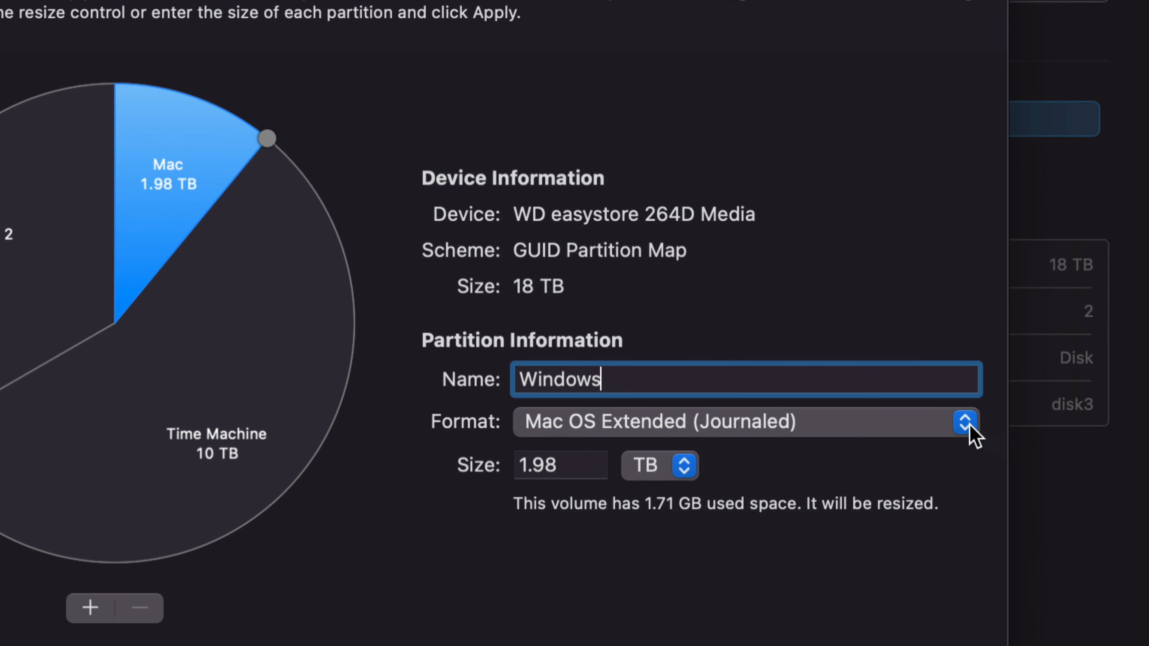
left_click(973, 423)
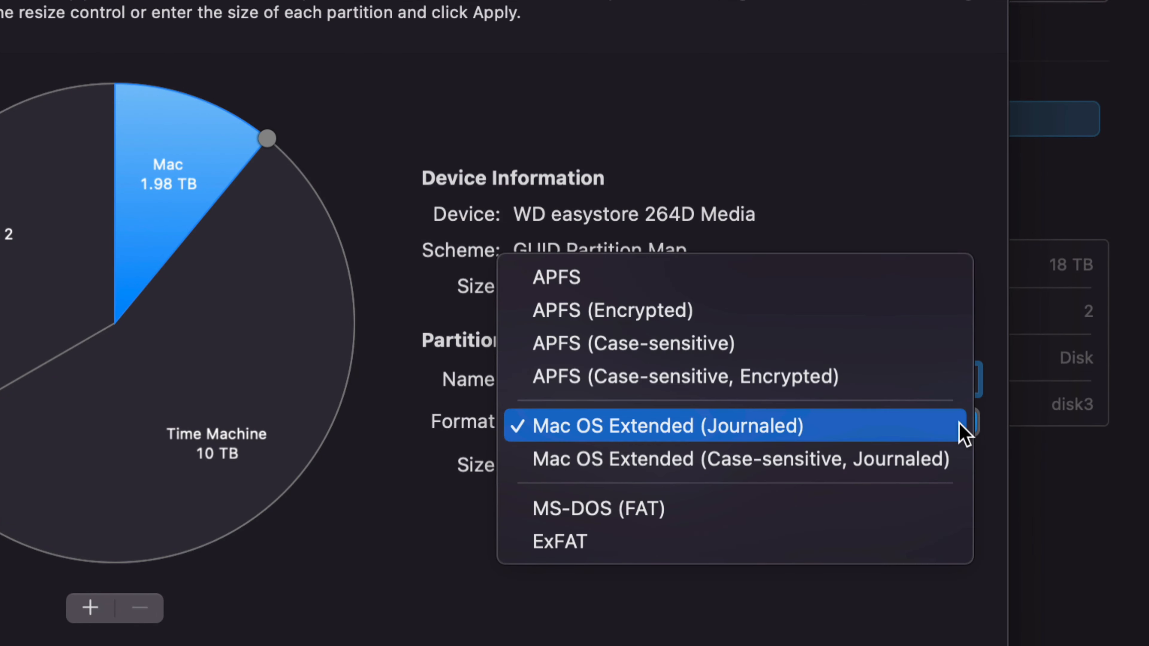
left_click(714, 550)
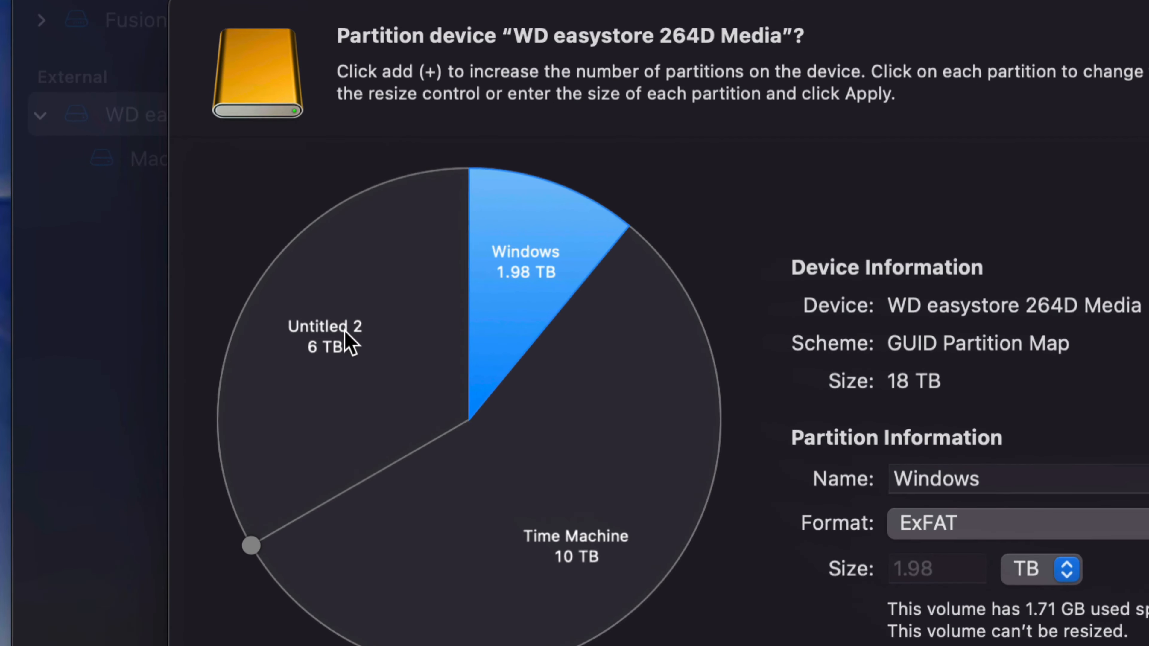
Rename the Untitled 2 partition as Mac Backup and keep its format as Mac OS Extended (Journaled).
left_click(339, 331)
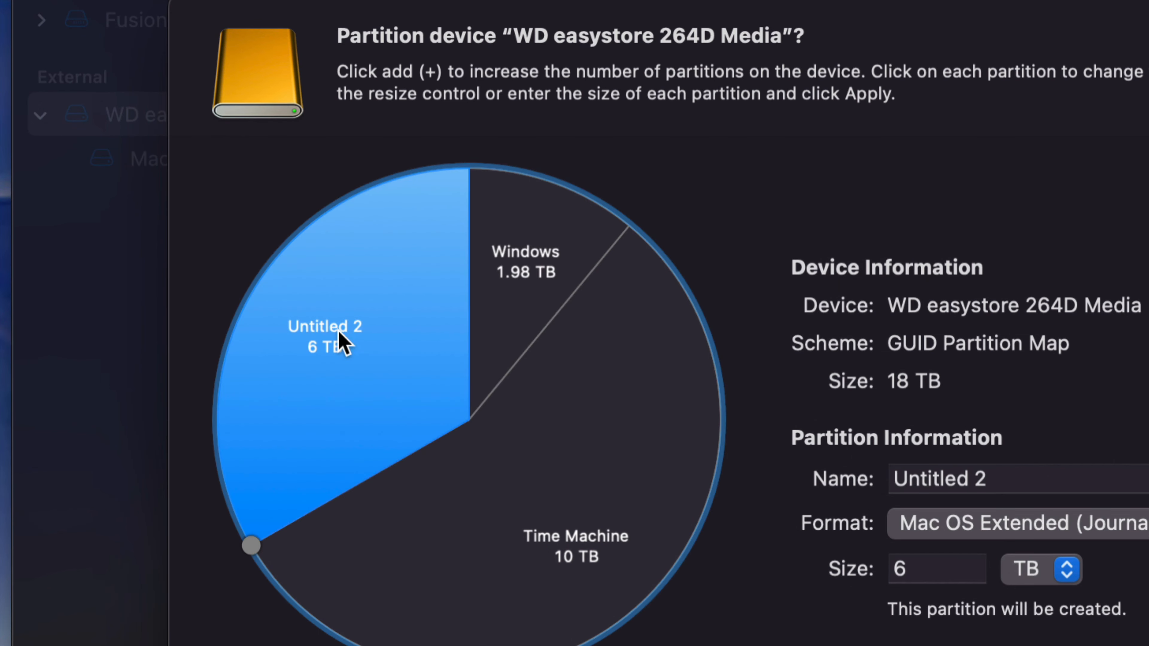
left_click_drag(988, 478, 889, 478)
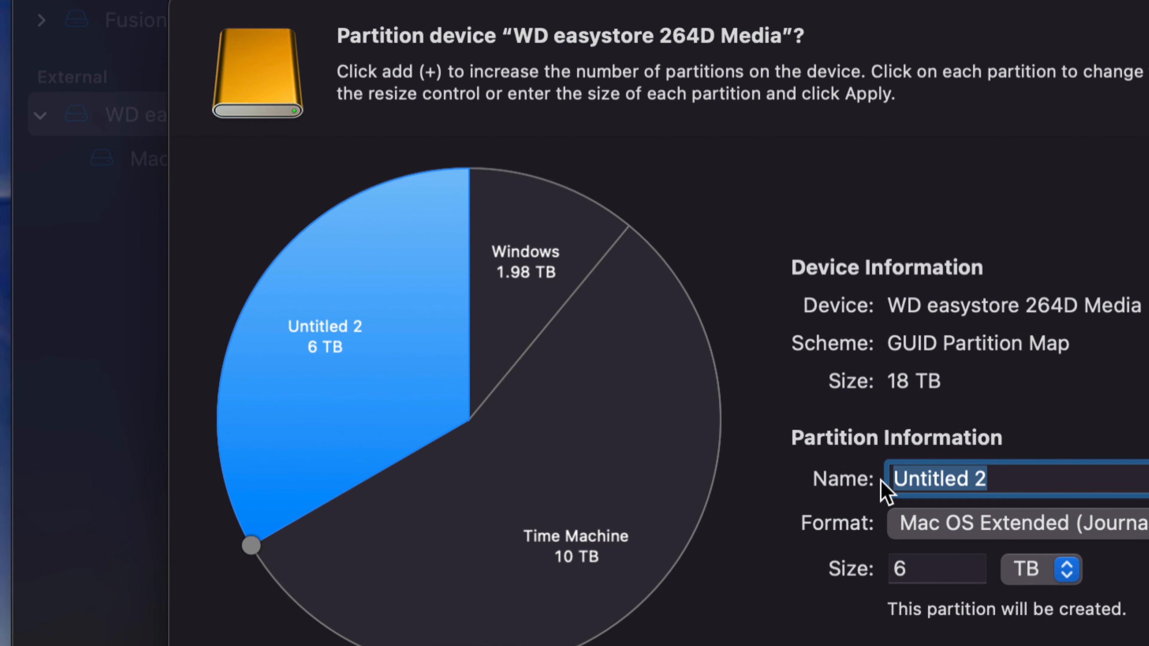
type("Mac Backu")
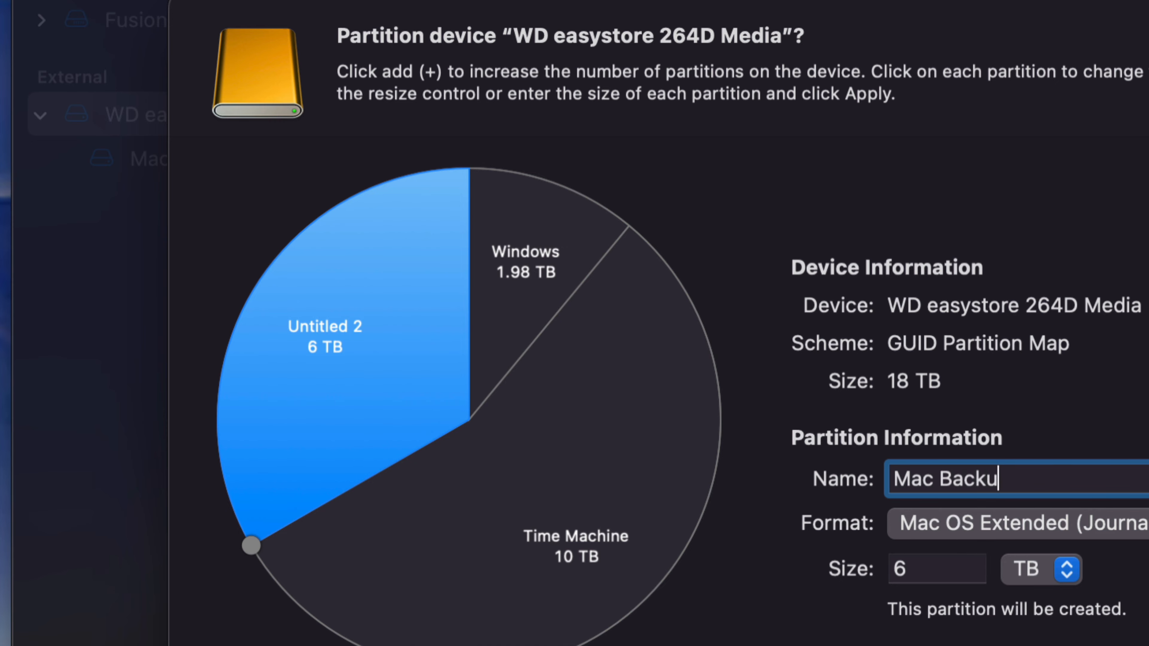
type("p")
left_click(972, 494)
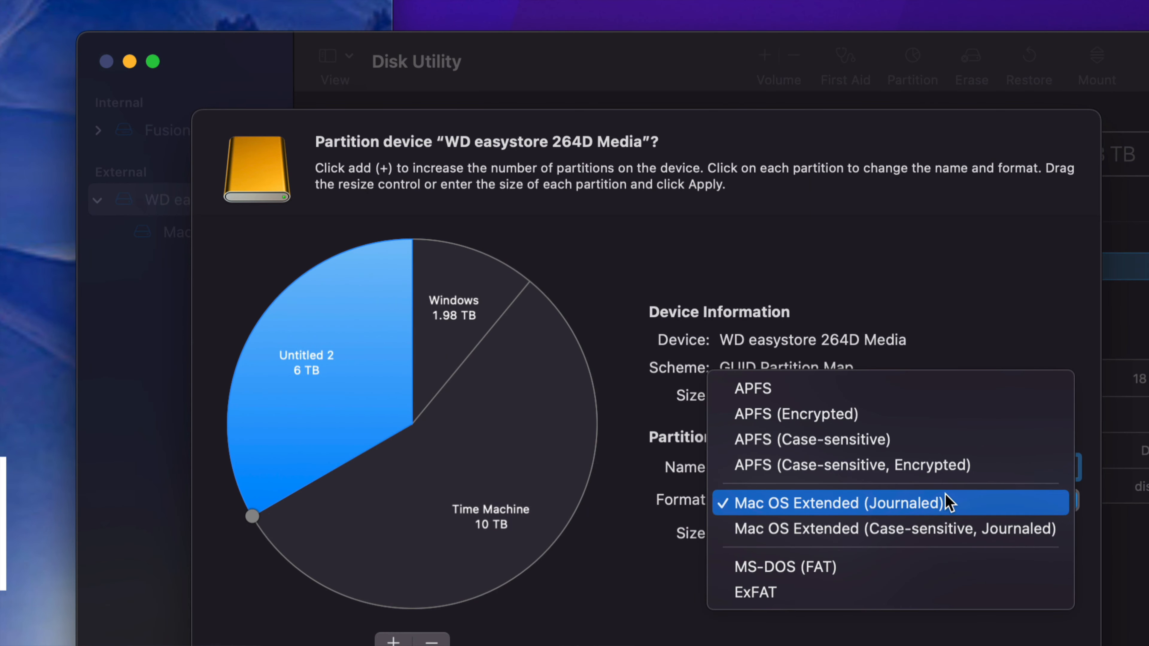
left_click(946, 494)
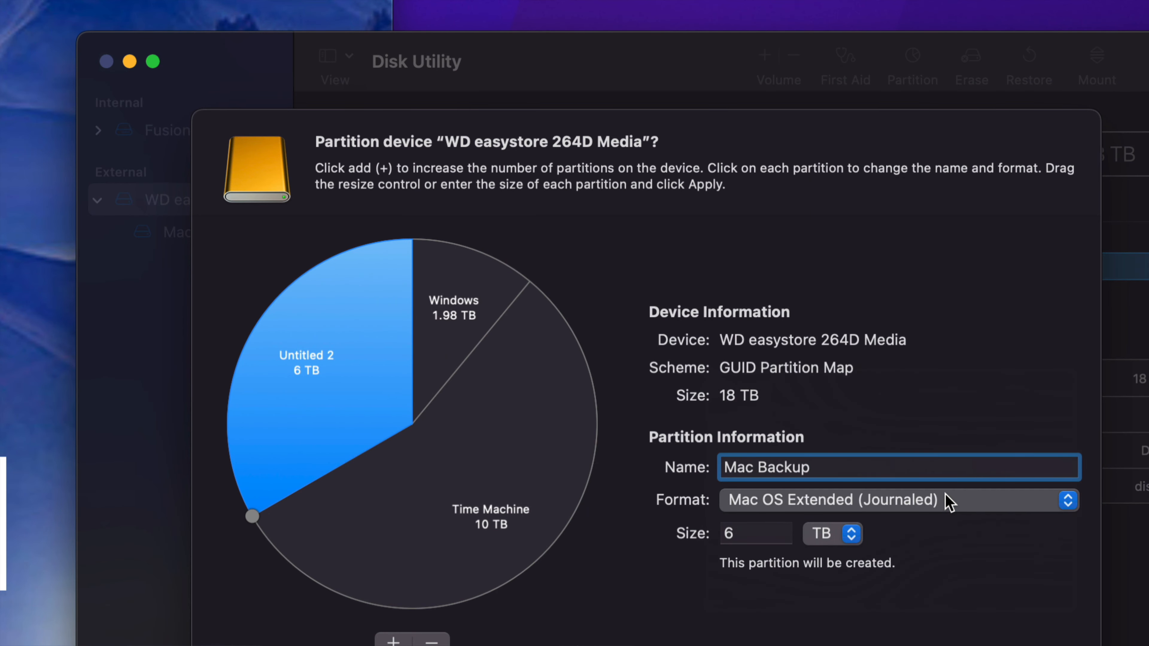
left_click(946, 494)
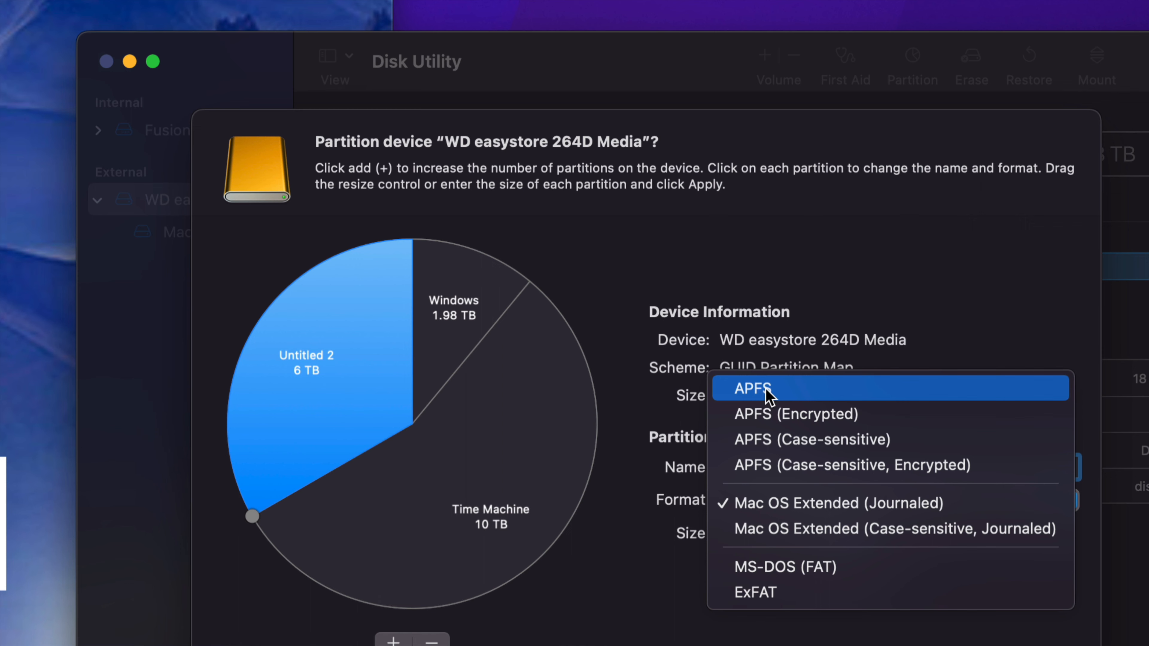
left_click(808, 508)
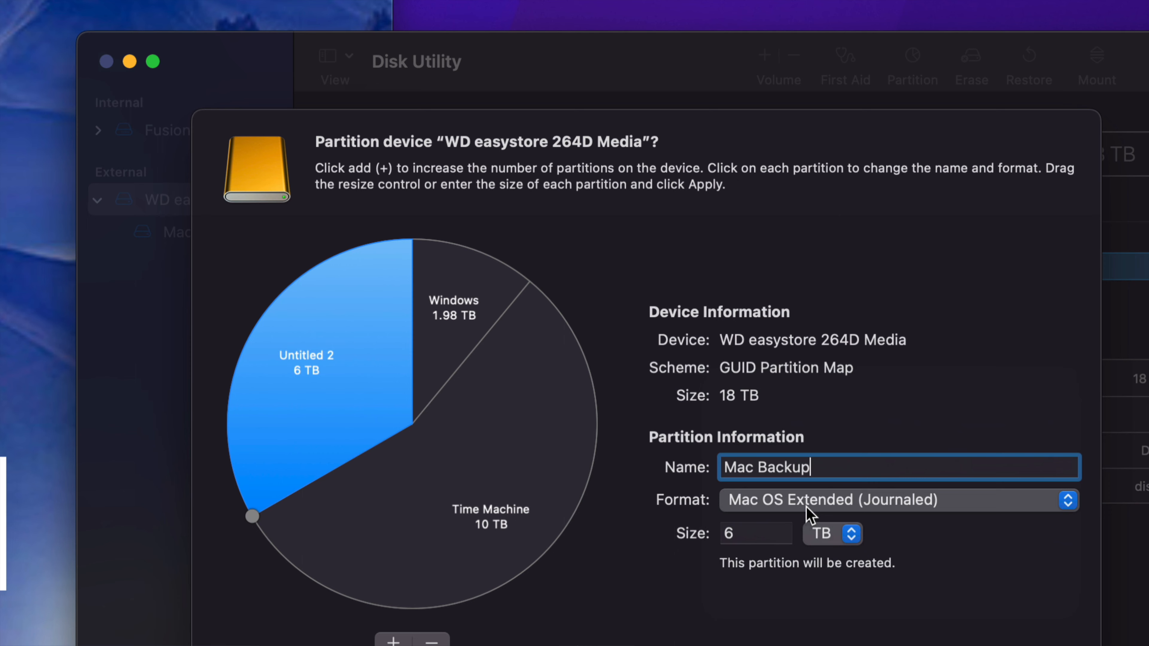
Review the name, format and size settings of the Windows, Time Machine and Mac Backup partitions in the planned layout.
left_click(564, 450)
left_click(456, 347)
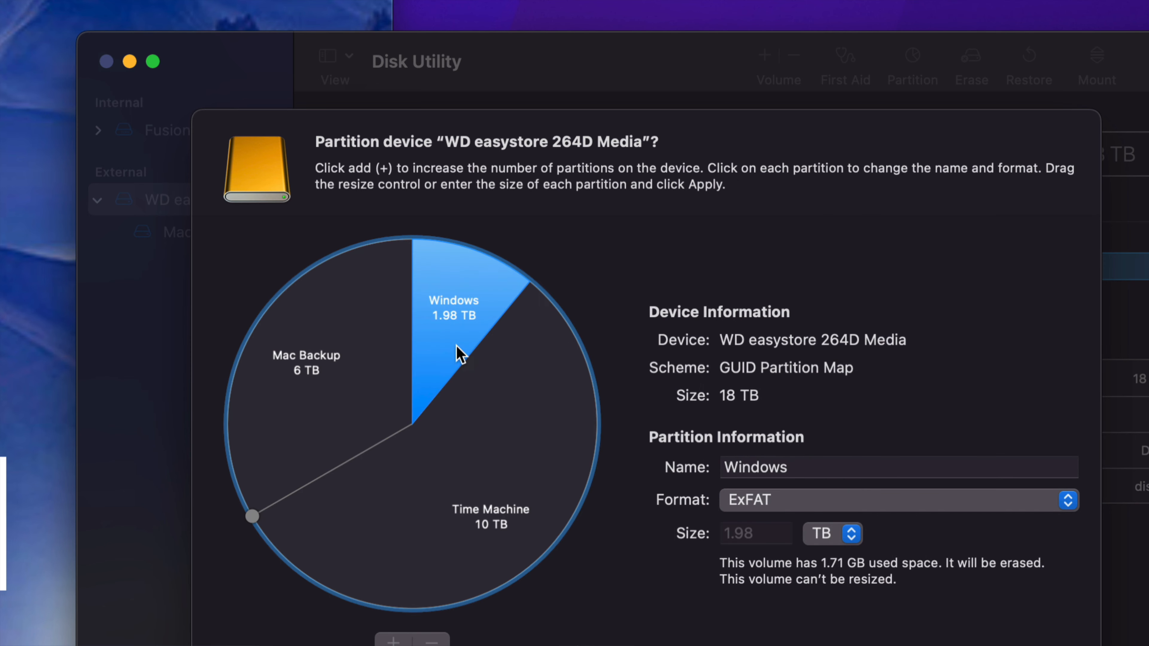
left_click(395, 354)
left_click(514, 446)
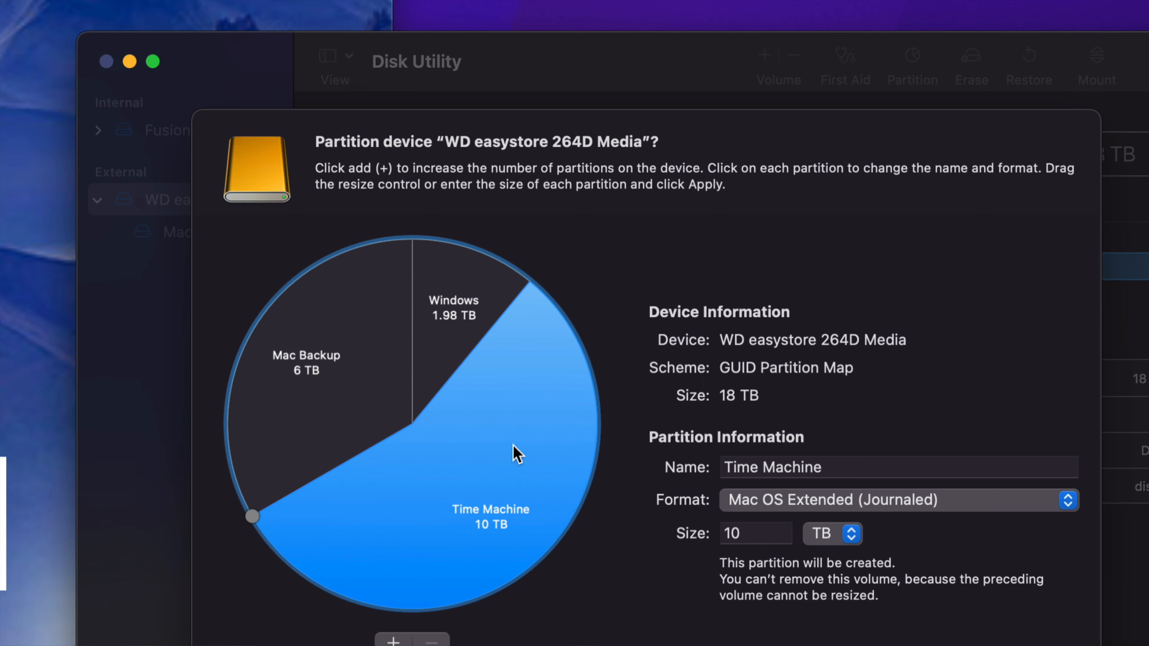
left_click(444, 344)
left_click(389, 361)
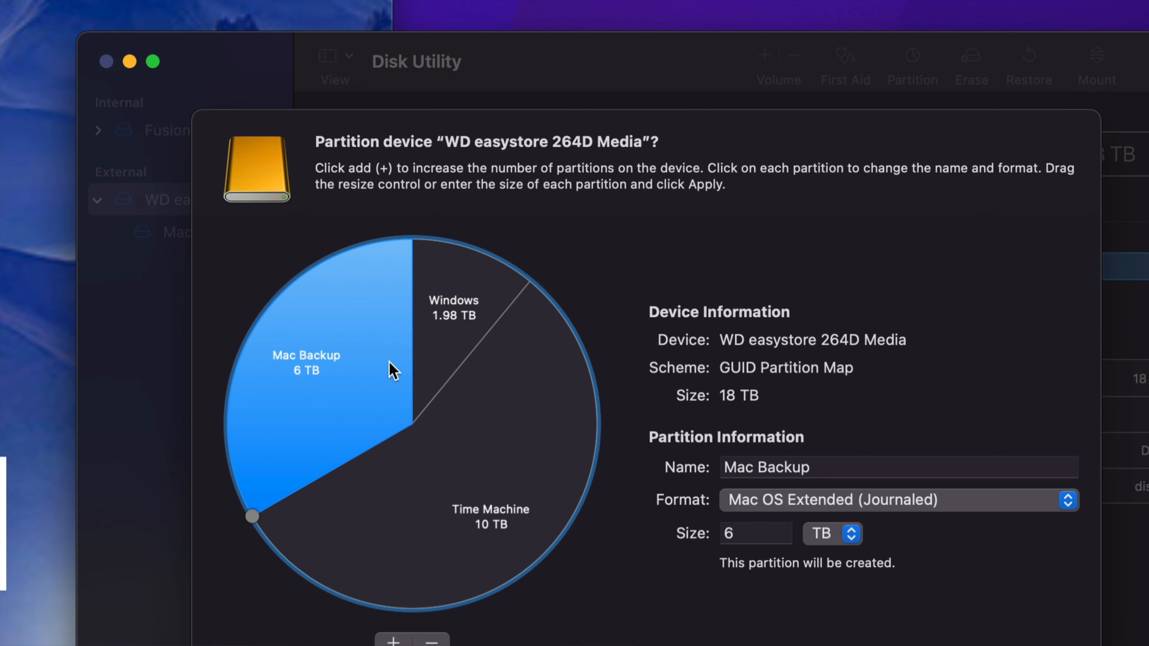
left_click(483, 441)
left_click(431, 362)
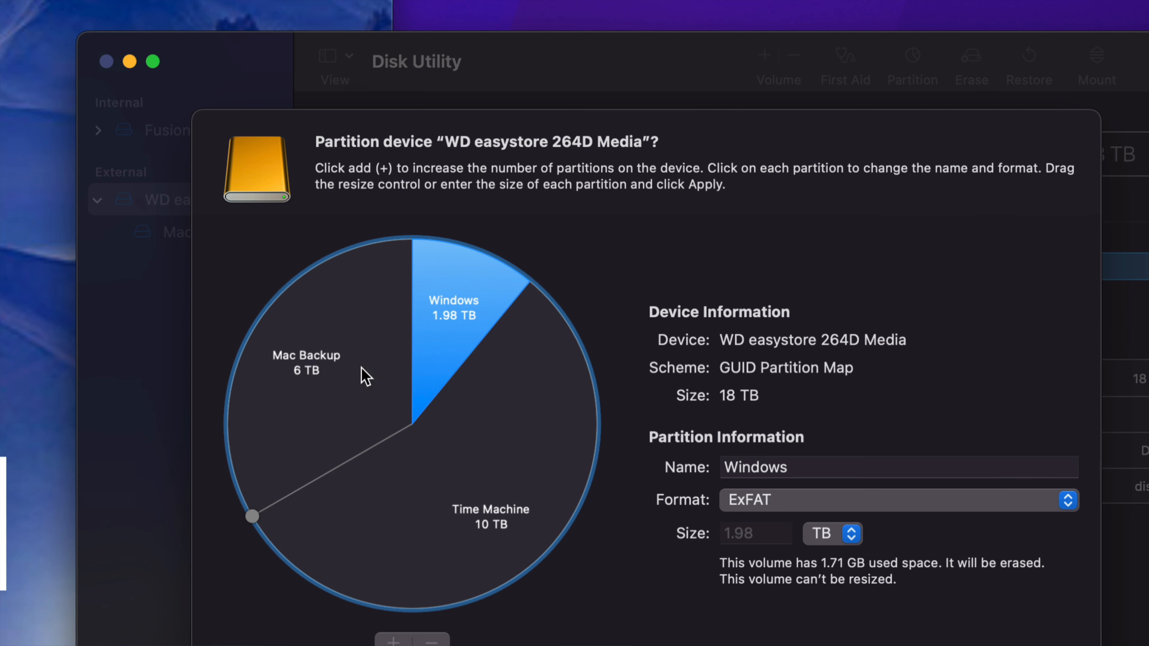
left_click(361, 368)
left_click(472, 436)
left_click(441, 353)
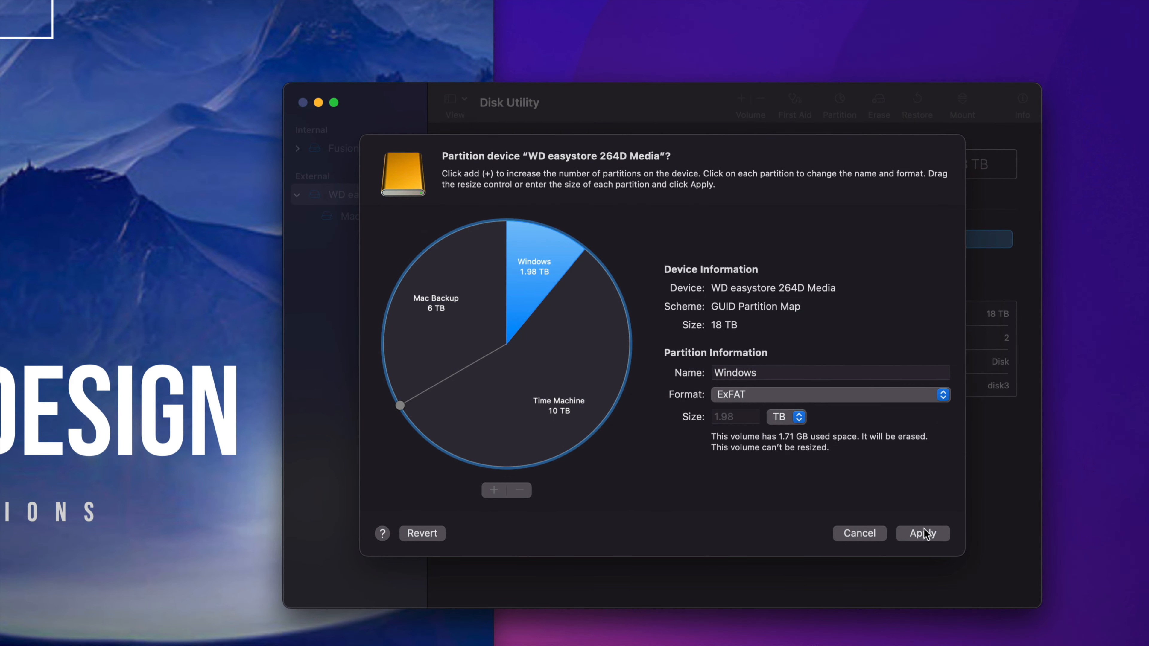
Apply the three-partition layout to the WD easystore disk, confirm the partitioning and close the finished report.
left_click(935, 536)
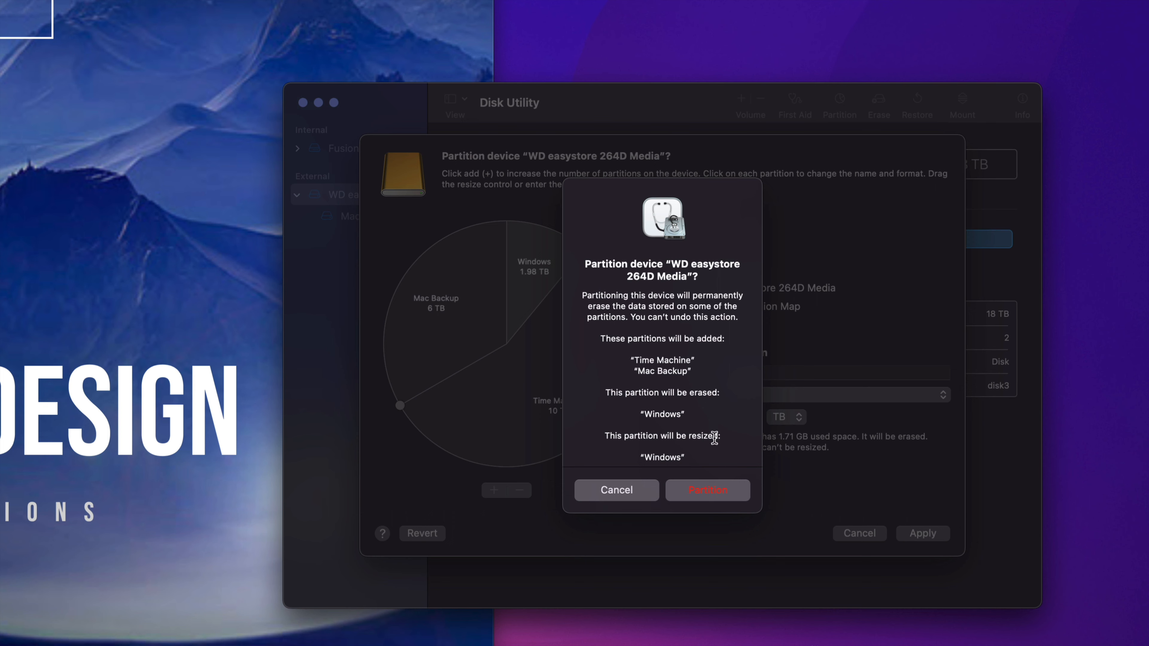
left_click(708, 491)
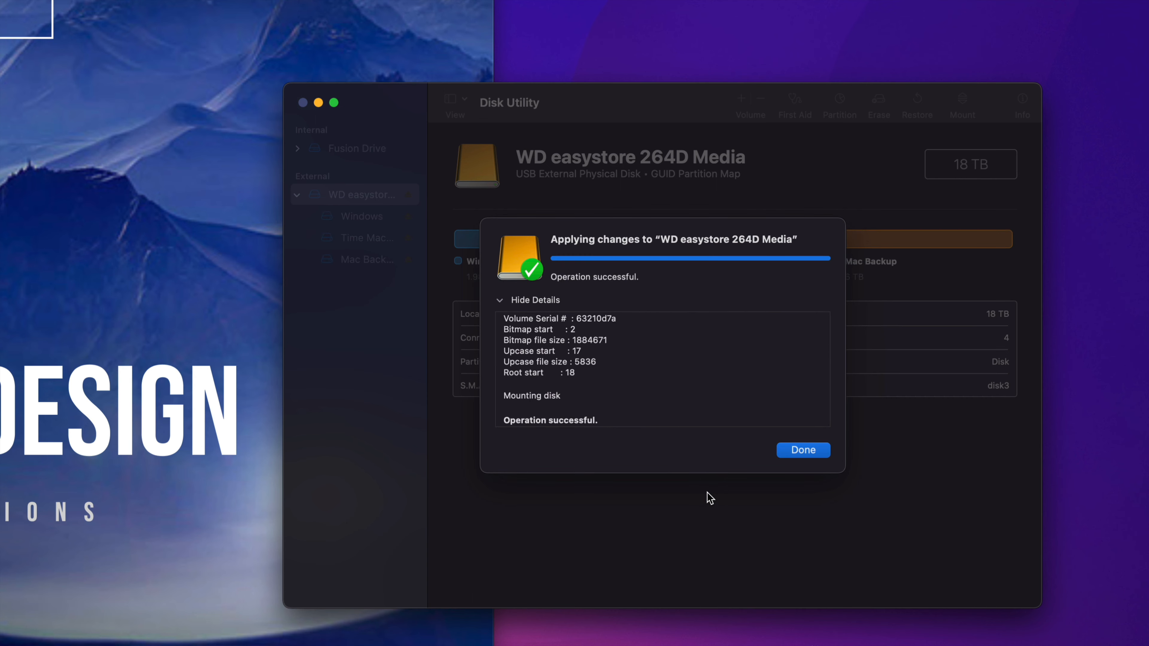
left_click(813, 452)
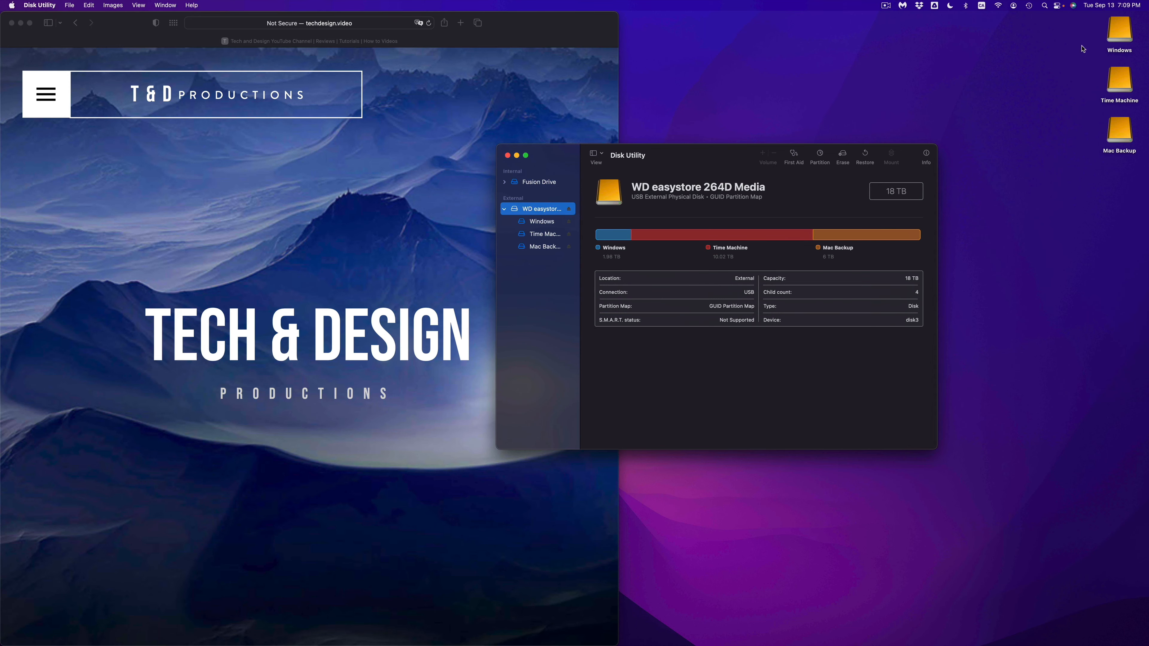
Move the Windows, Time Machine and Mac Backup drive icons together to a freer area of the desktop and deselect them.
left_click_drag(1081, 33, 1122, 136)
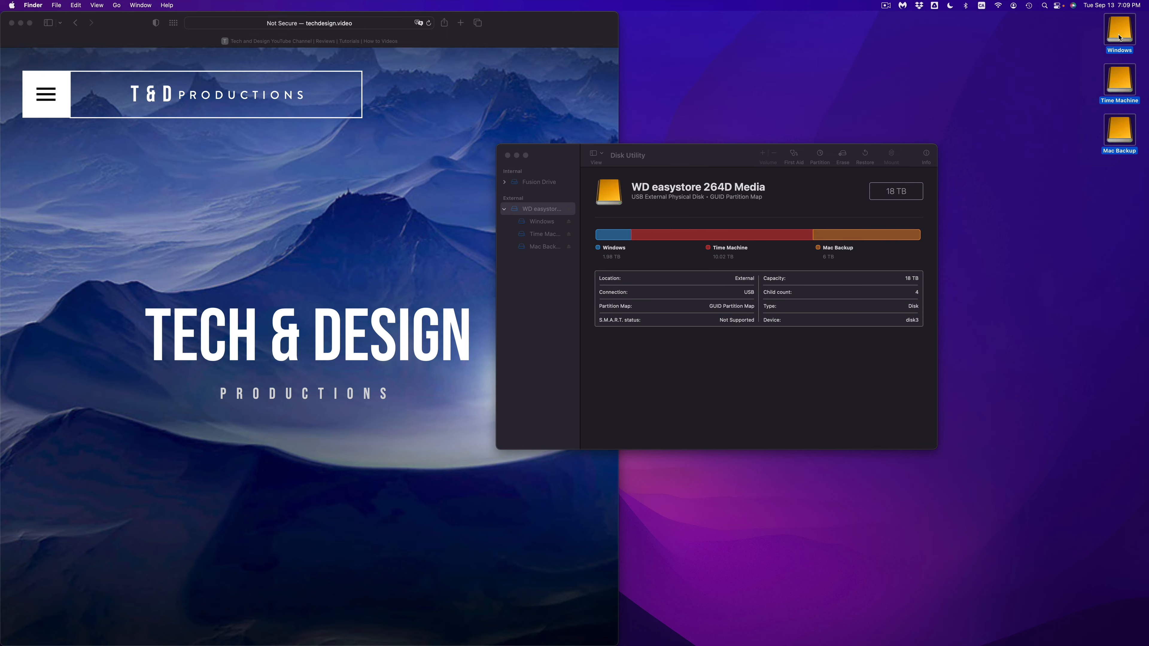
left_click_drag(1119, 37, 1013, 158)
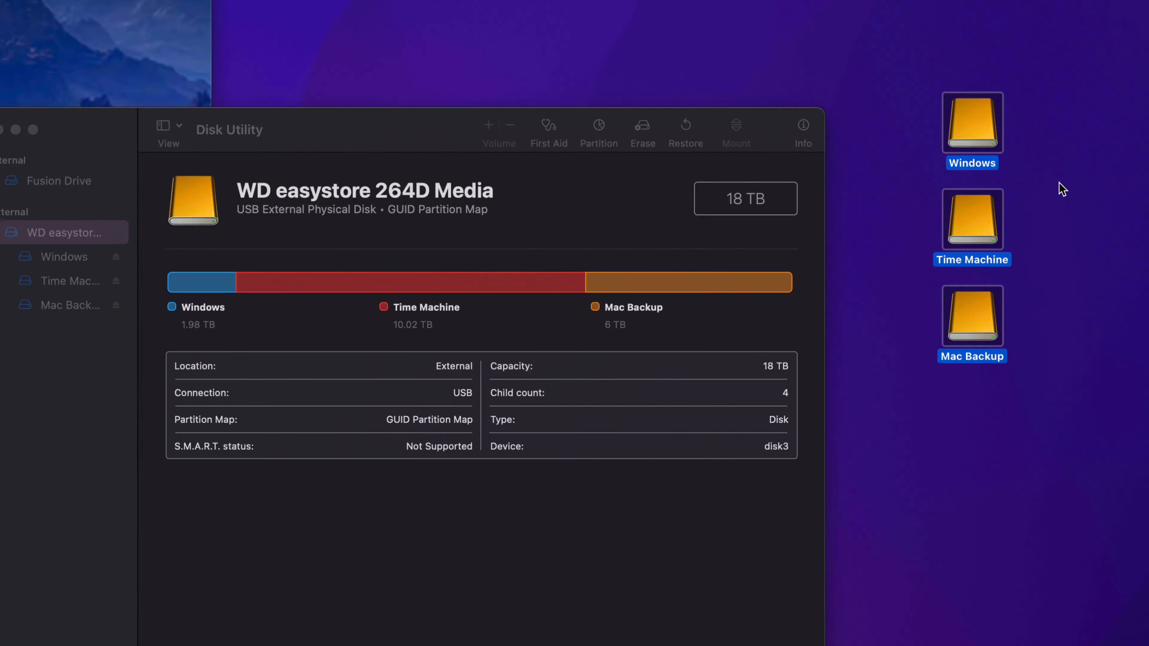
left_click(1013, 130)
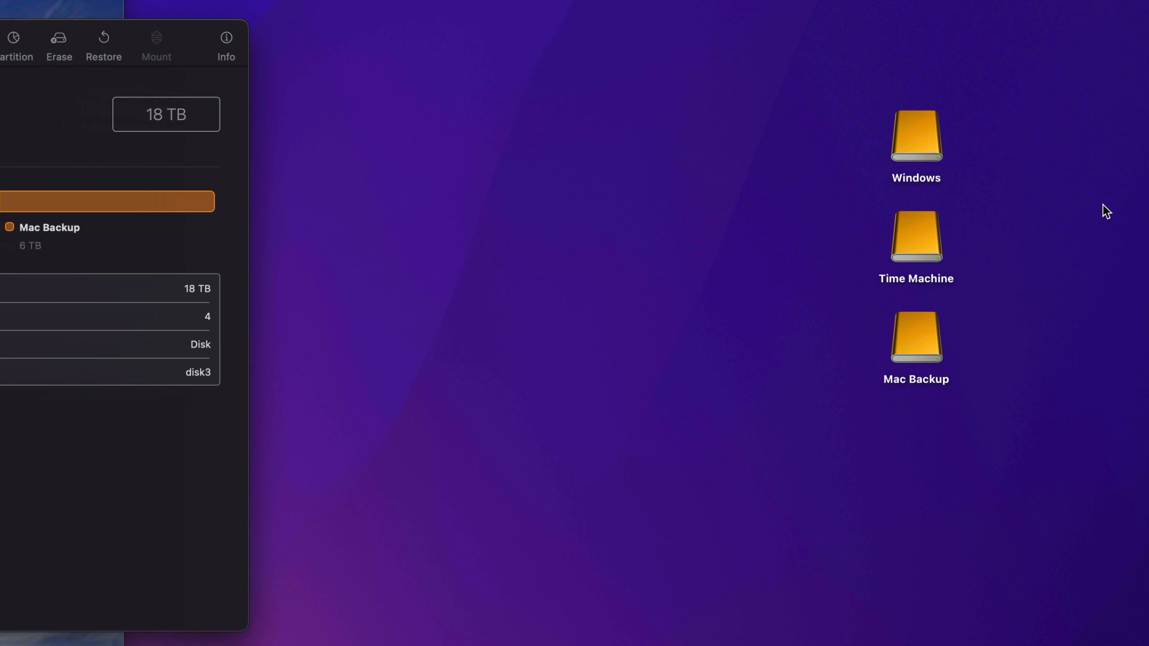
Open the Windows drive from the desktop, move its window clear to inspect the contents, and close it.
double_click(935, 135)
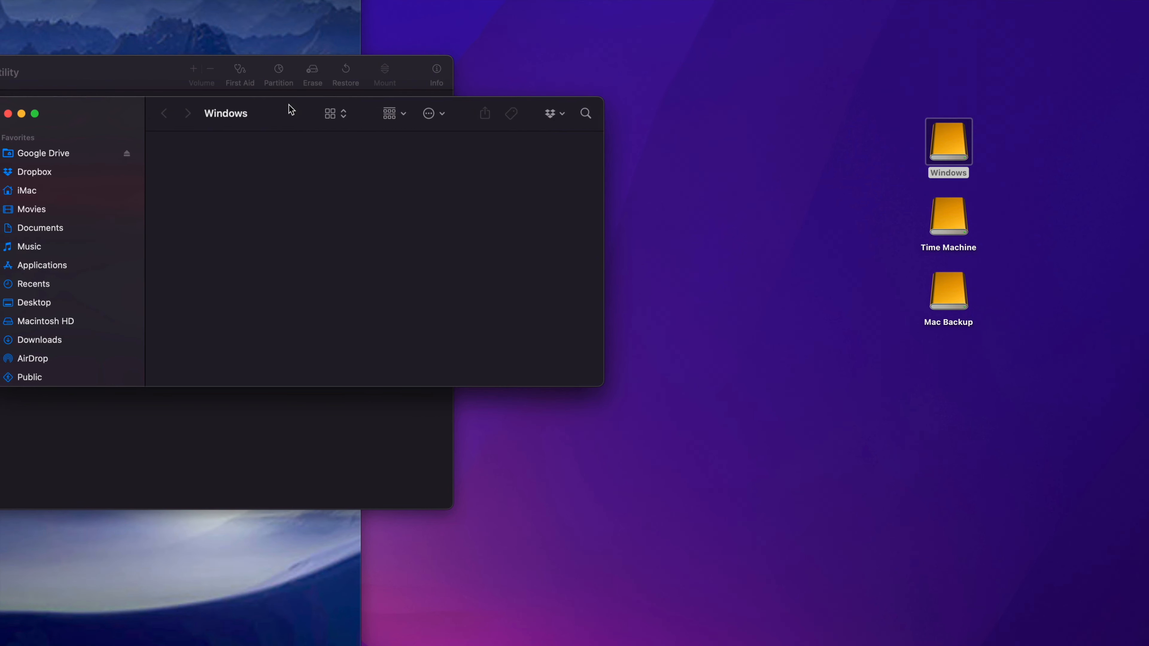
left_click_drag(291, 110, 493, 155)
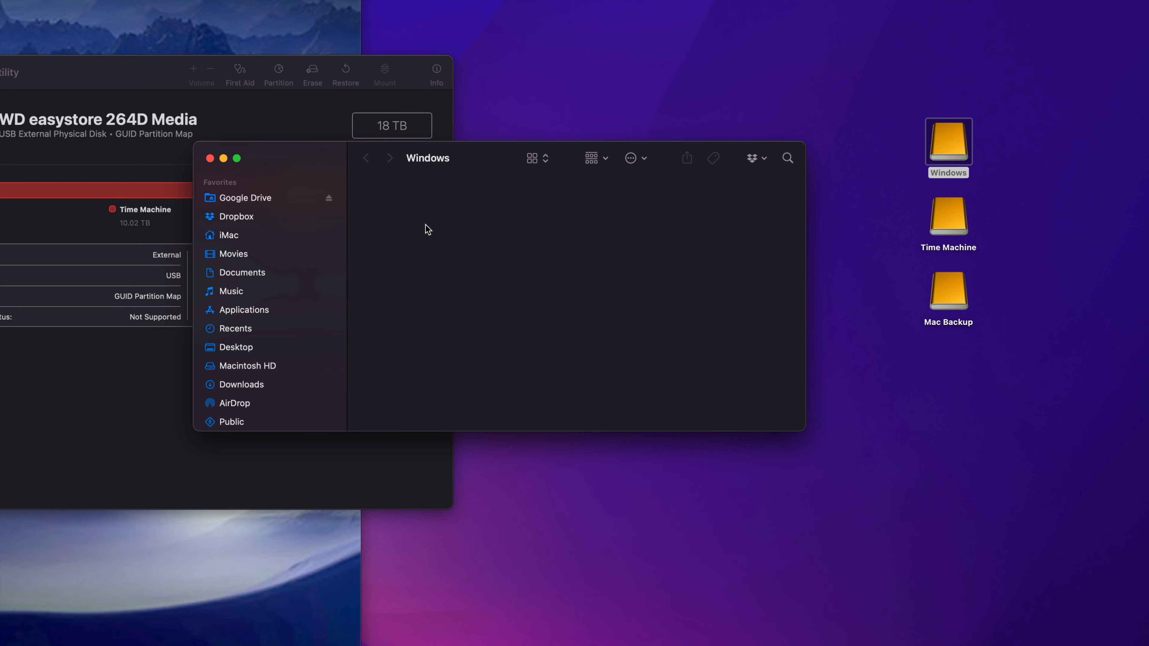
left_click_drag(506, 170, 570, 218)
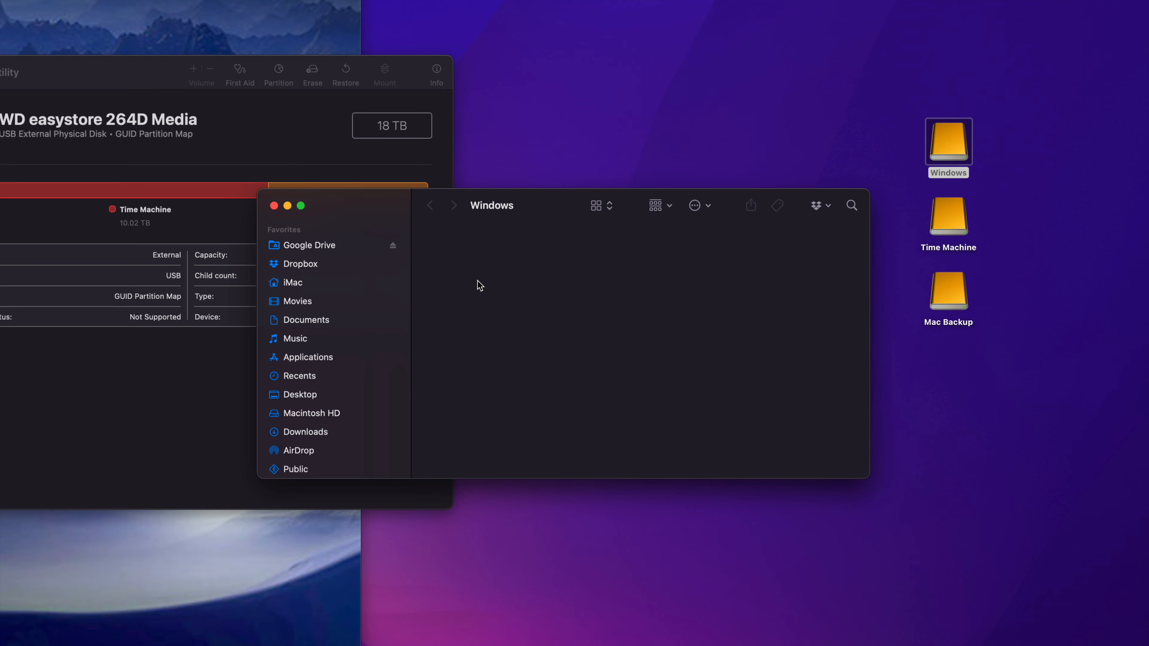
key("super+w")
Open the Time Machine drive to inspect its contents, close its window and open the Mac Backup drive.
double_click(955, 214)
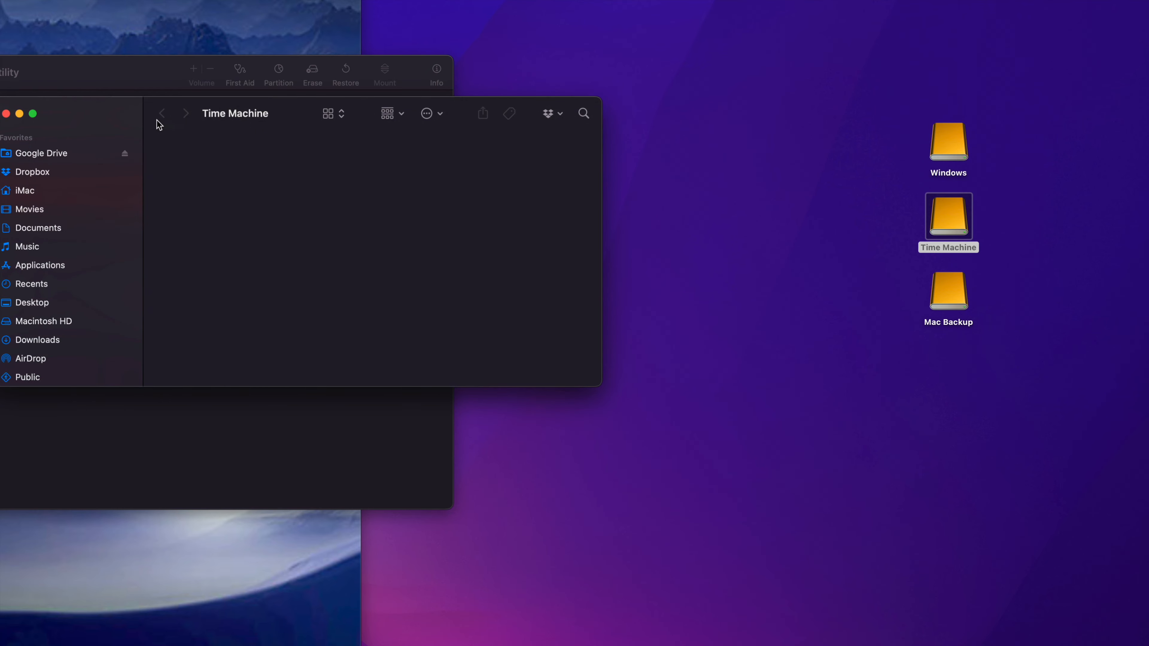
left_click_drag(159, 122, 281, 193)
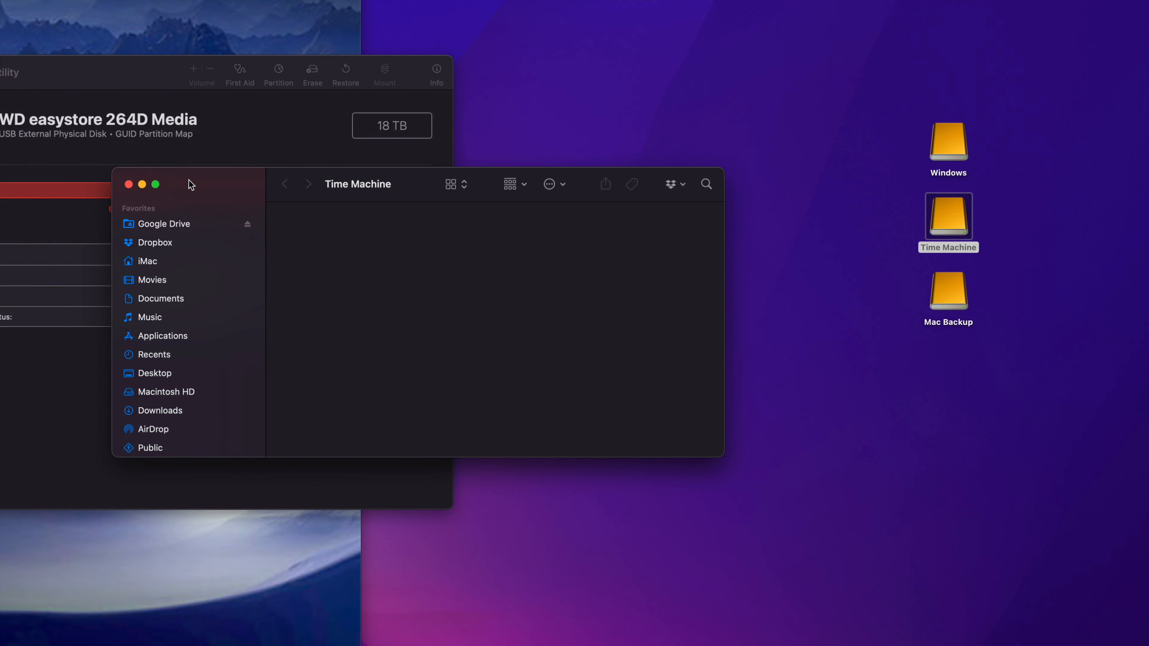
left_click(128, 184)
double_click(953, 307)
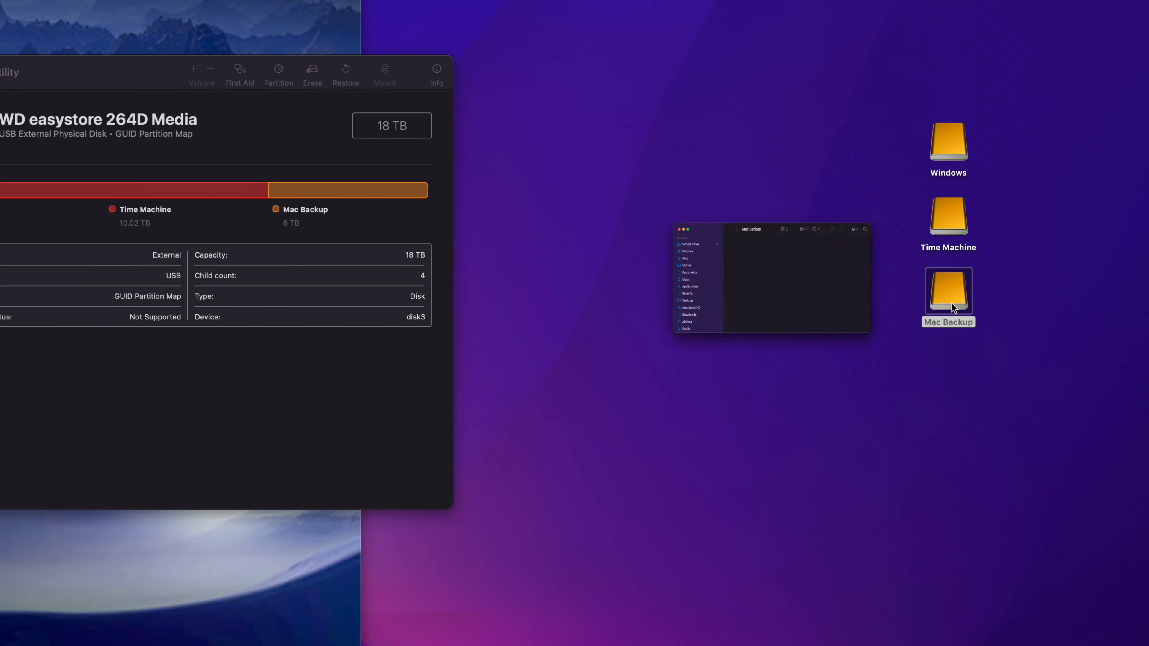
Close the Mac Backup drive window after viewing its contents, and close Disk Utility.
left_click_drag(158, 108, 357, 221)
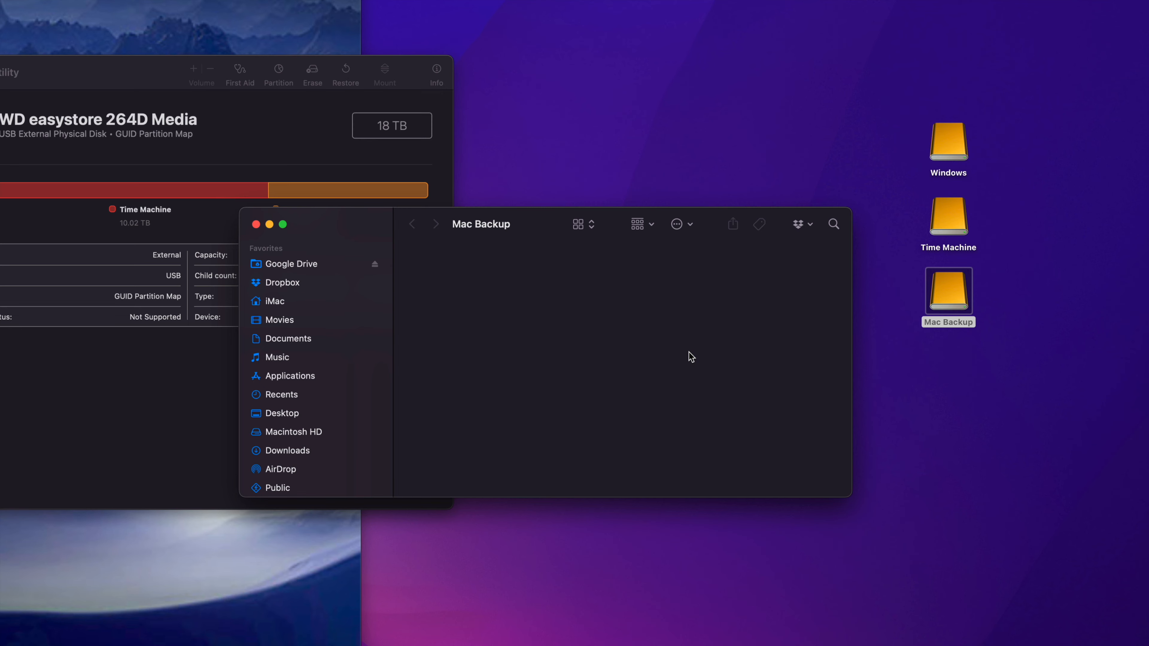
key("super+w")
left_click(939, 222)
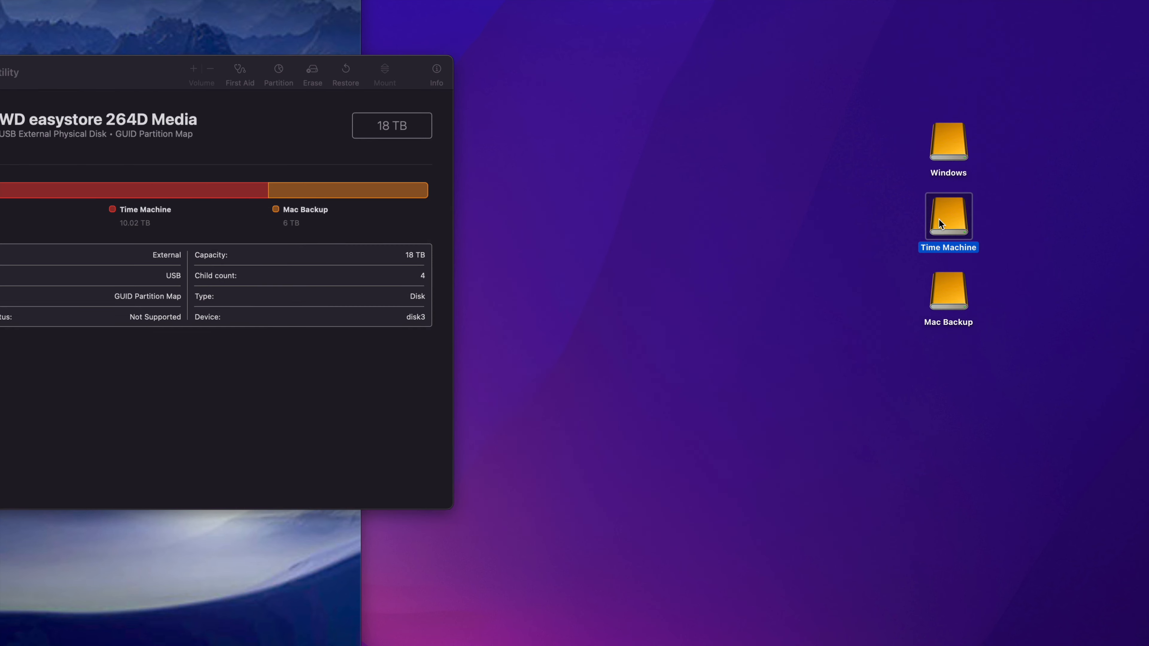
left_click_drag(42, 65, 414, 173)
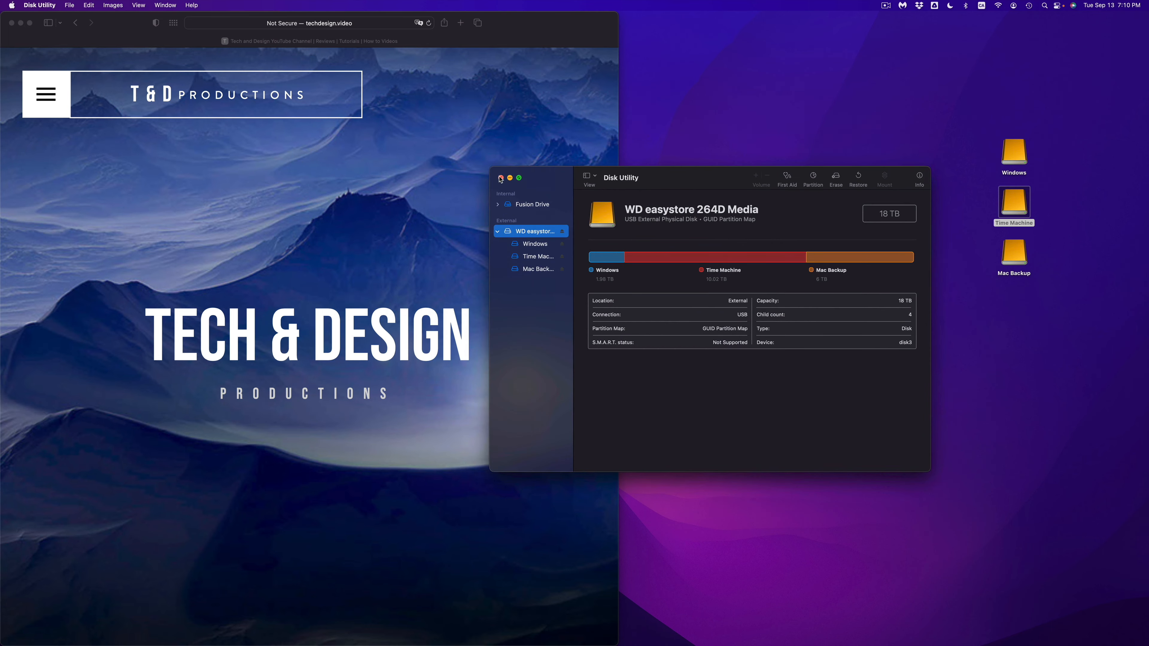
left_click(500, 178)
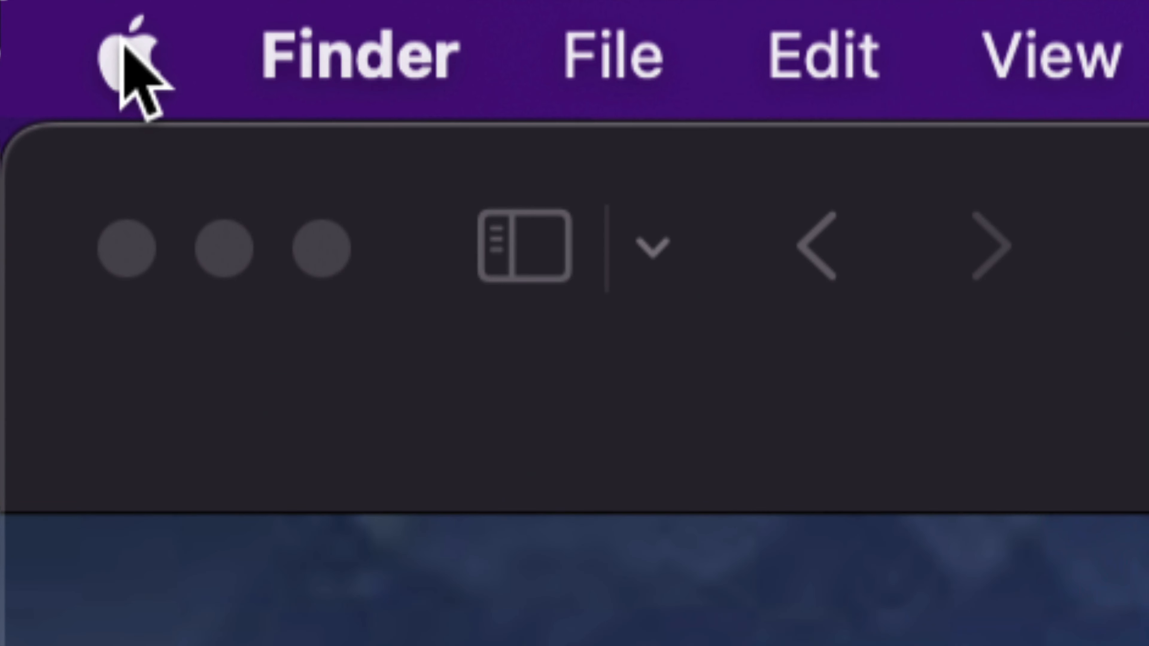
Open the Time Machine settings in System Preferences.
left_click(122, 43)
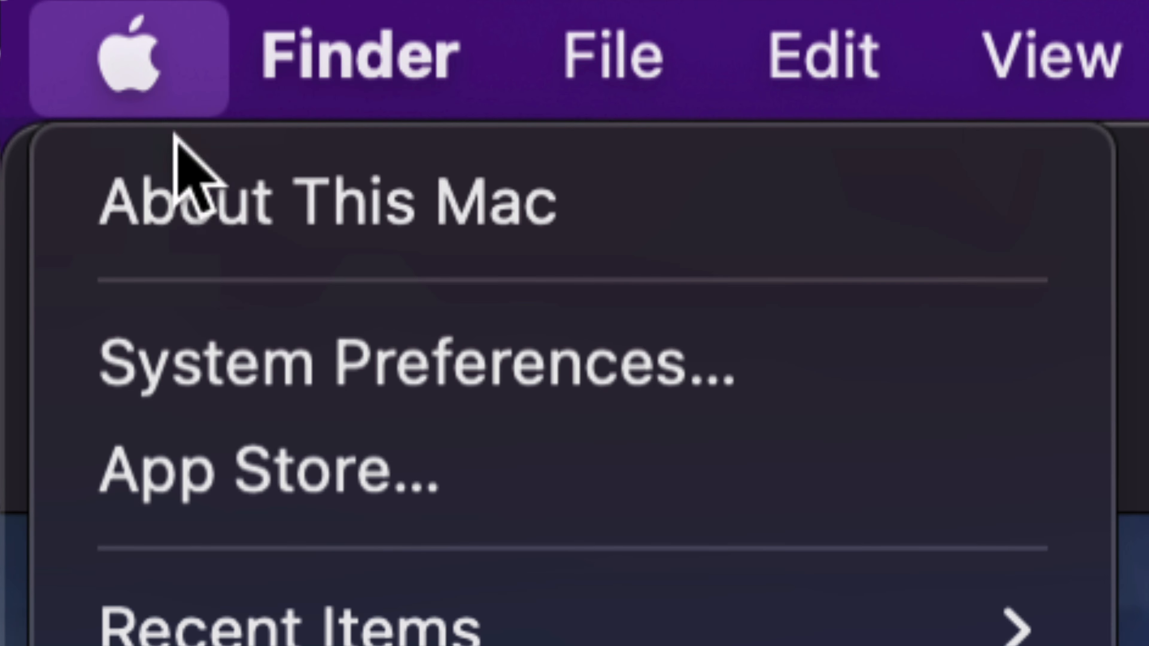
left_click(454, 367)
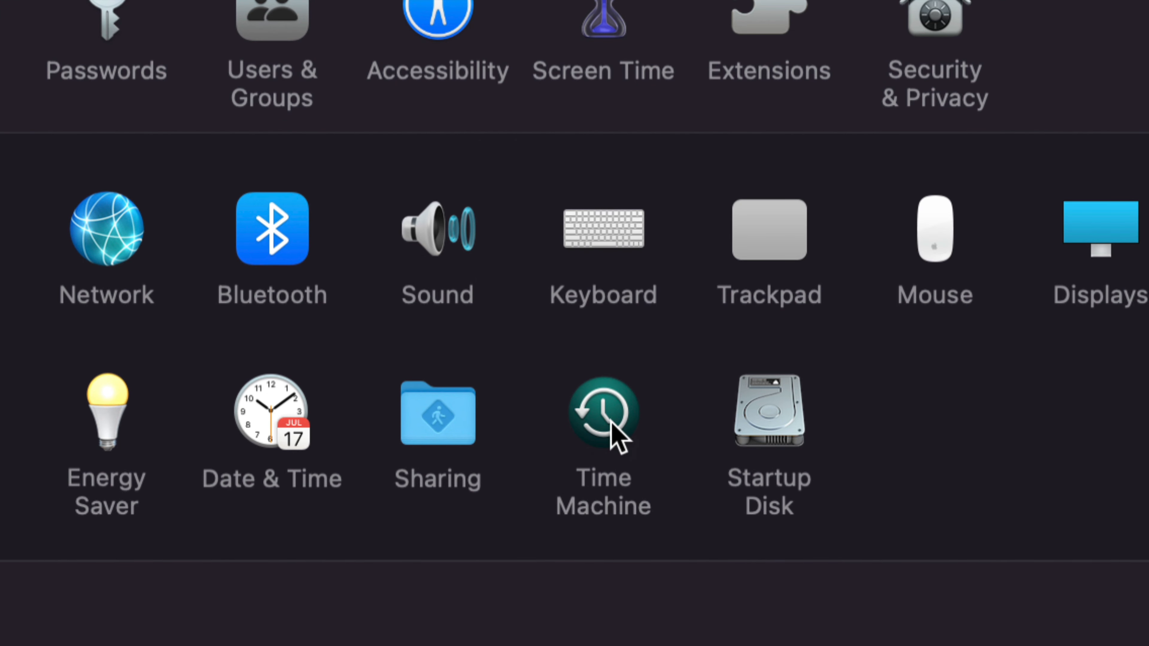
left_click(612, 424)
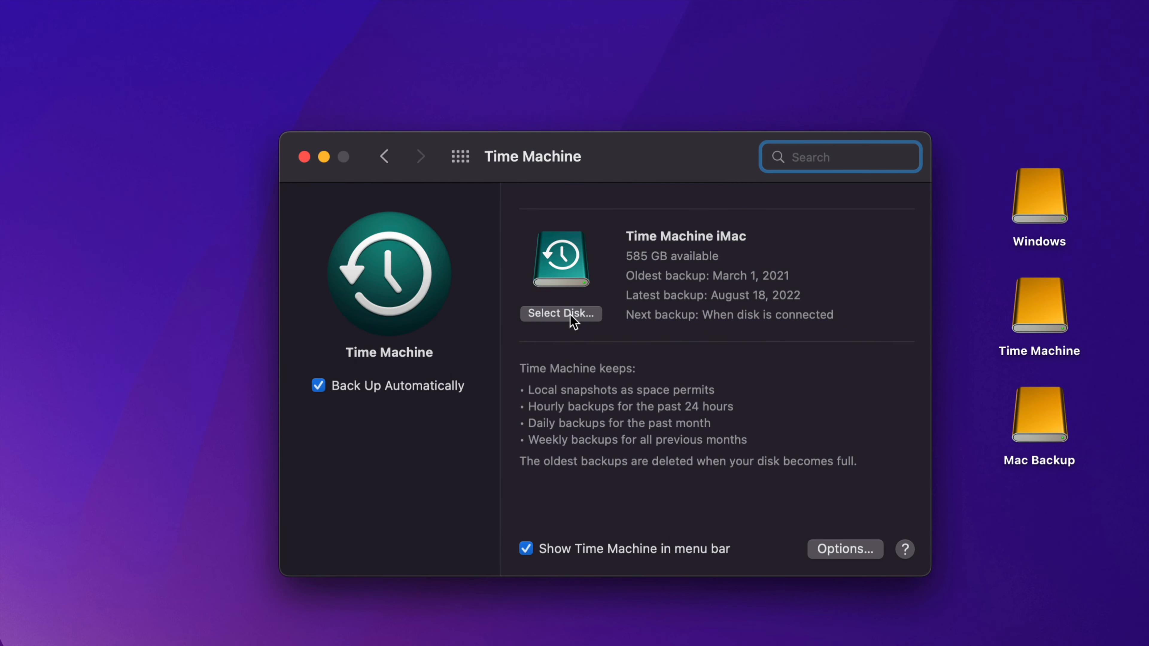
Add the 10 TB Time Machine volume as a backup disk used alongside Time Machine iMac, and turn off automatic backups.
left_click(553, 314)
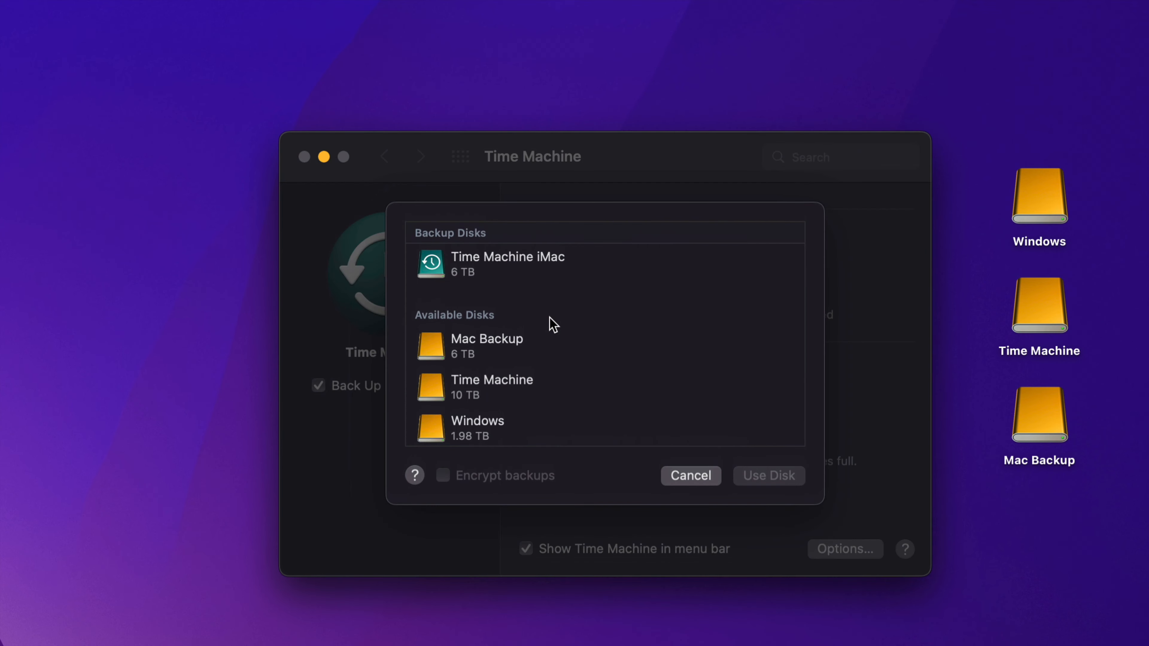
scroll(523, 364, "down", 3)
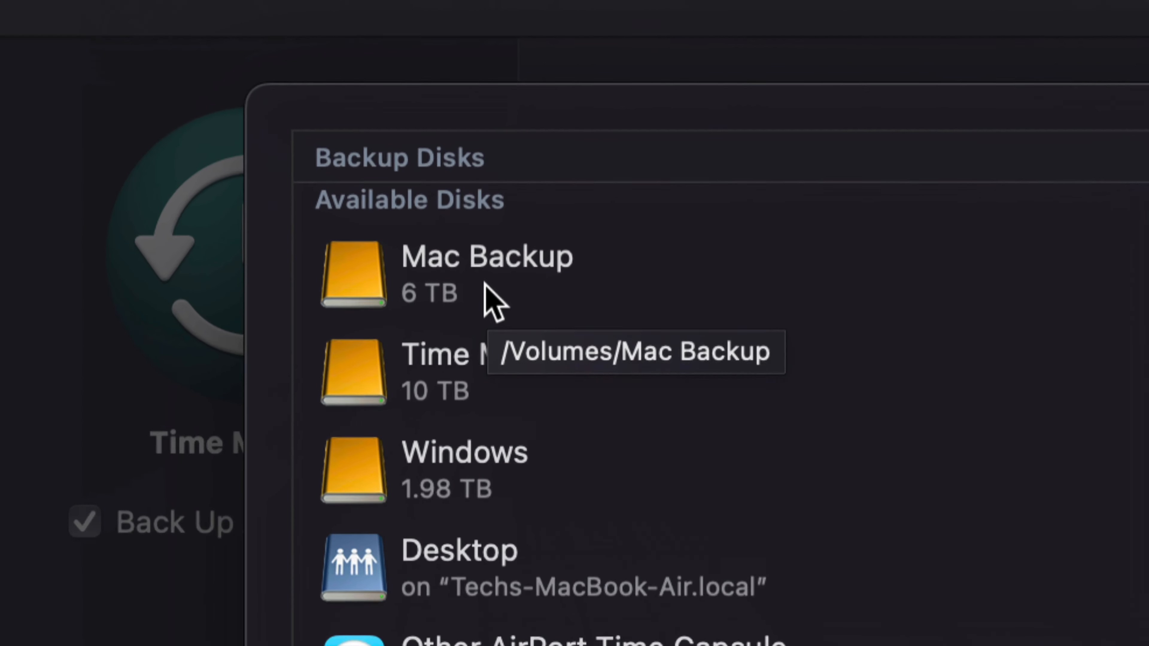
left_click(505, 367)
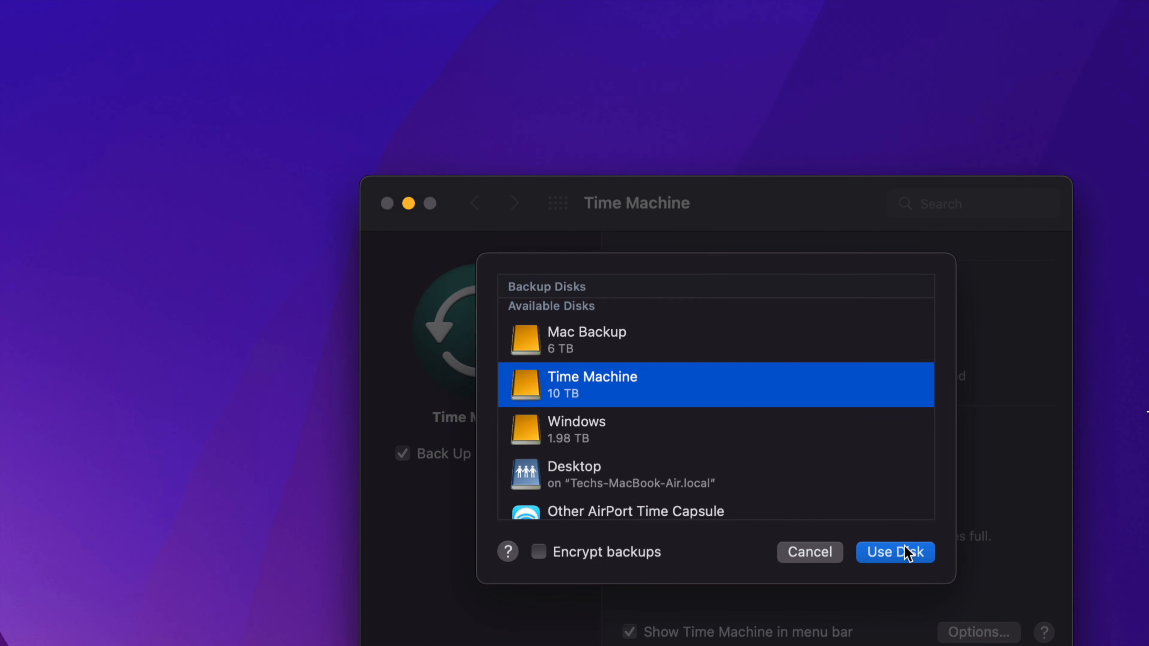
left_click(905, 549)
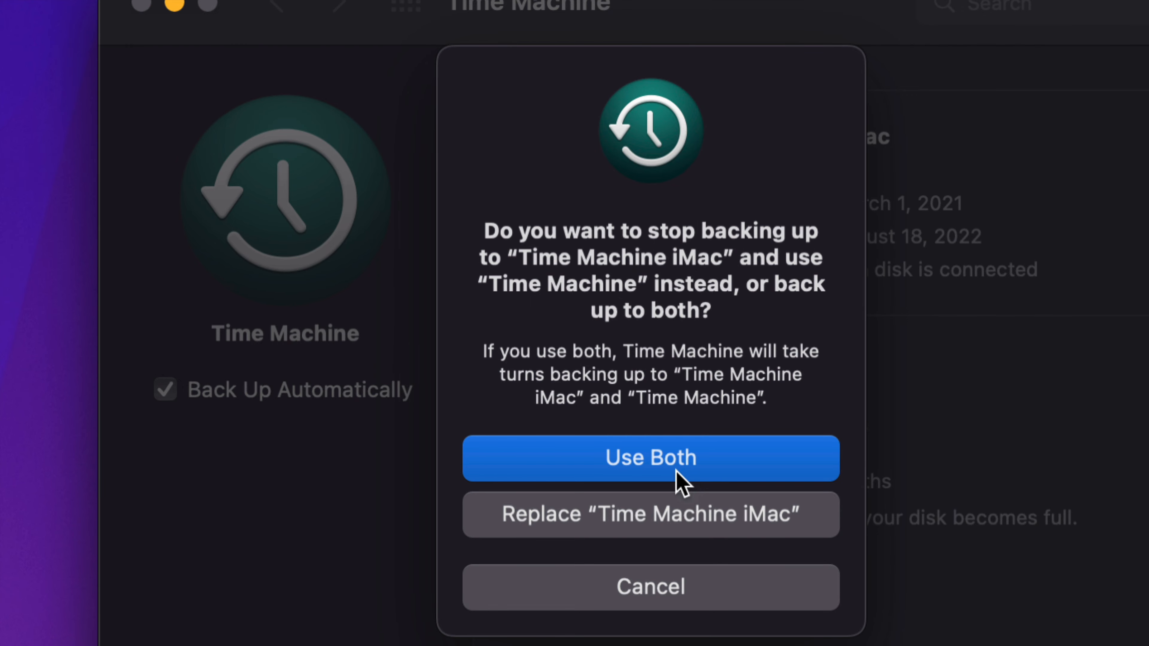
left_click(606, 469)
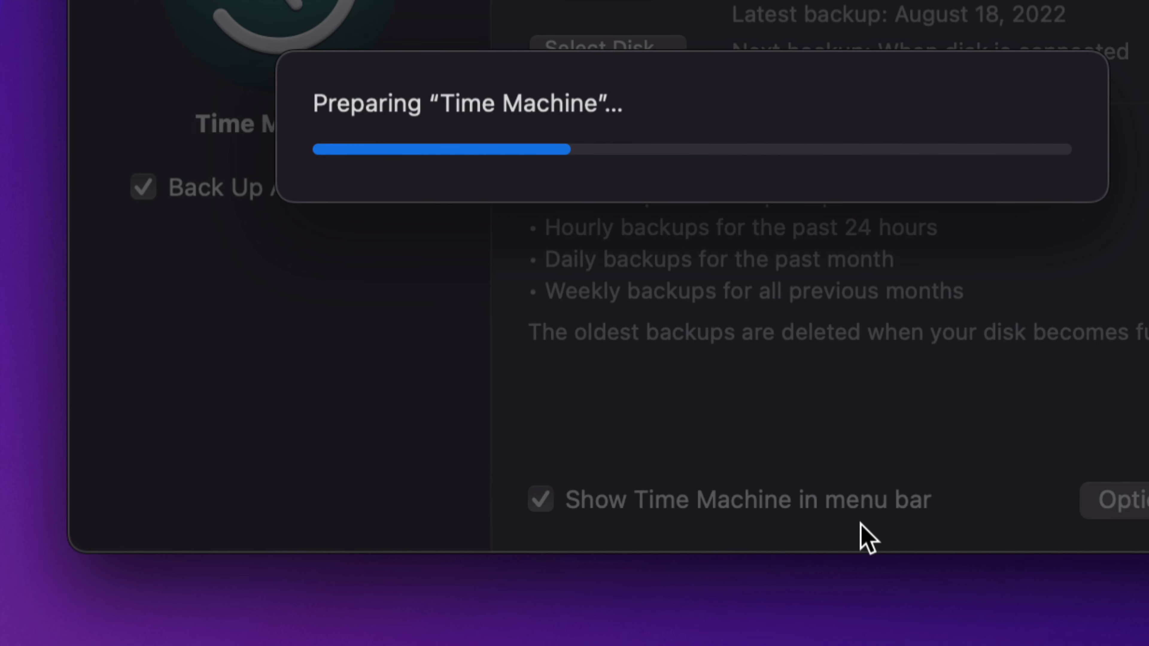
left_click(23, 218)
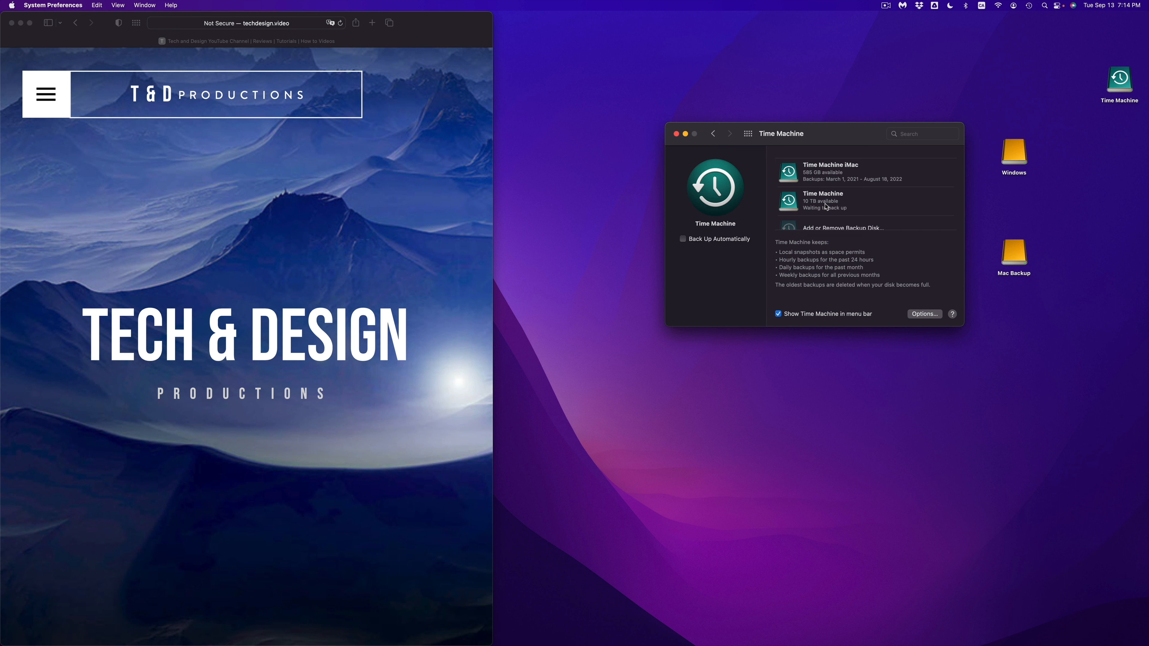
Move the Time Machine settings window aside and place the Time Machine drive icon between it and the Windows drive, leaving the icon deselected.
left_click_drag(820, 141, 698, 148)
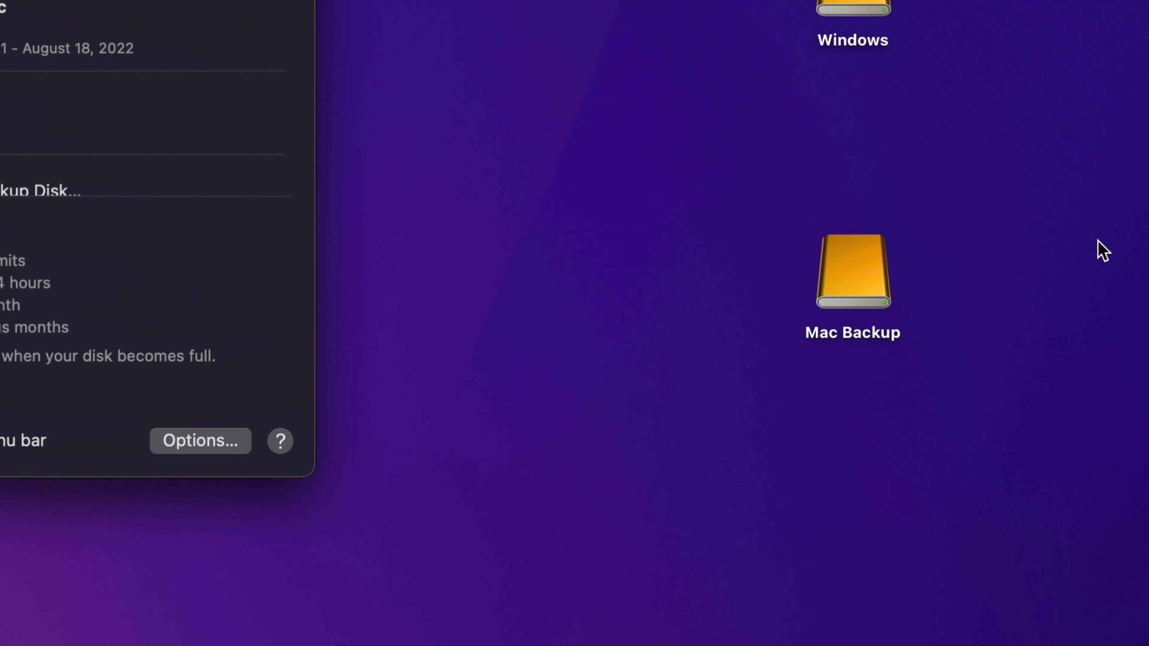
left_click(869, 307)
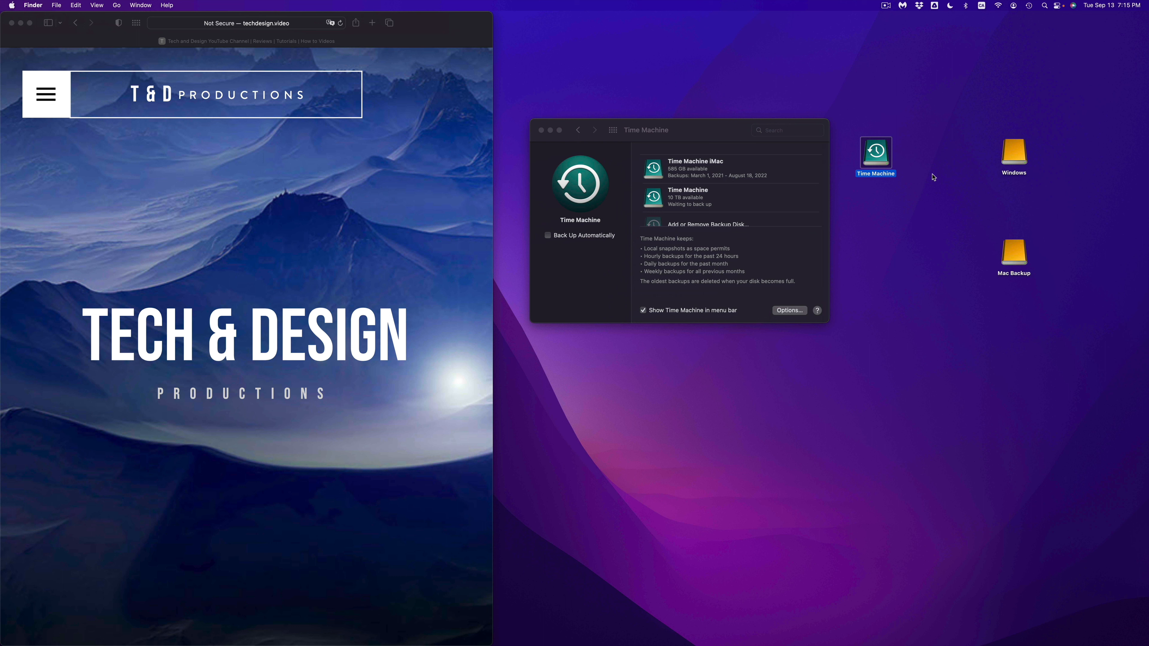
mouse_move(769, 643)
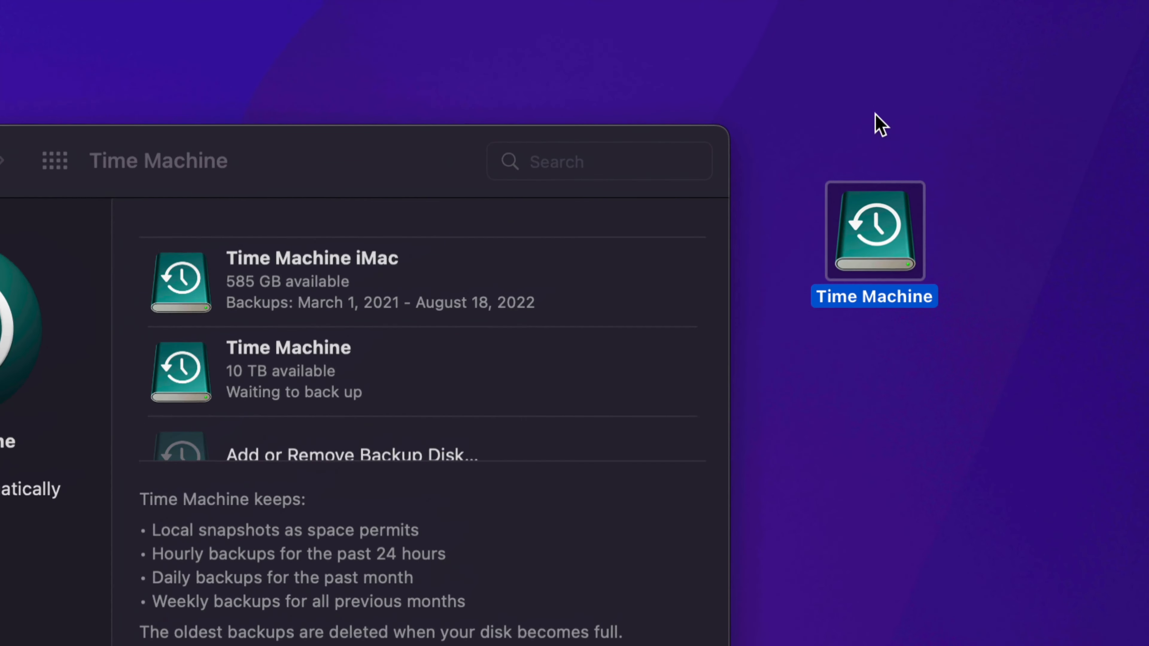
left_click(1032, 218)
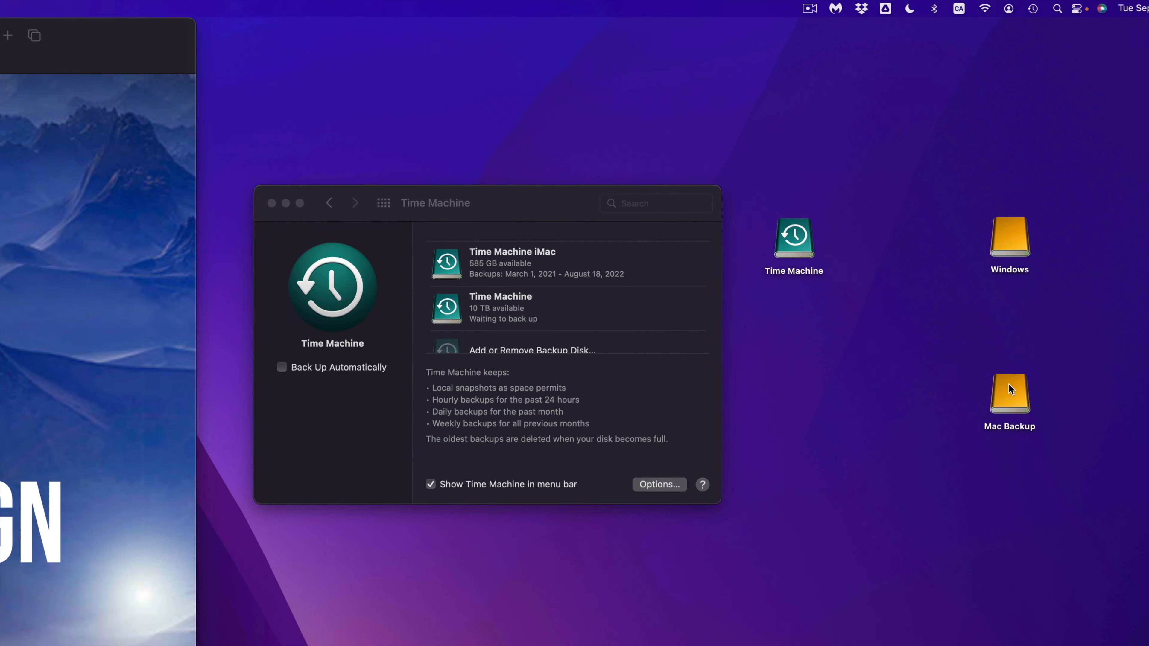
Shift the Mac Backup drive icon out from directly beneath the Windows drive, toward the settings window, and deselect it.
left_click(1021, 401)
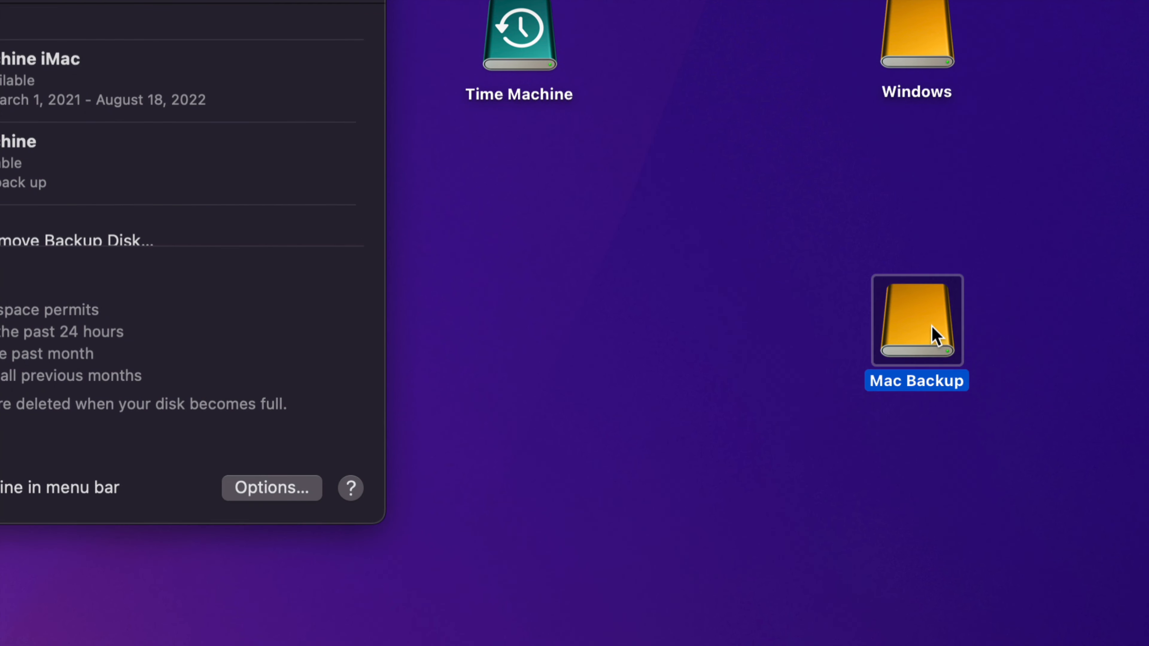
left_click_drag(932, 326, 829, 328)
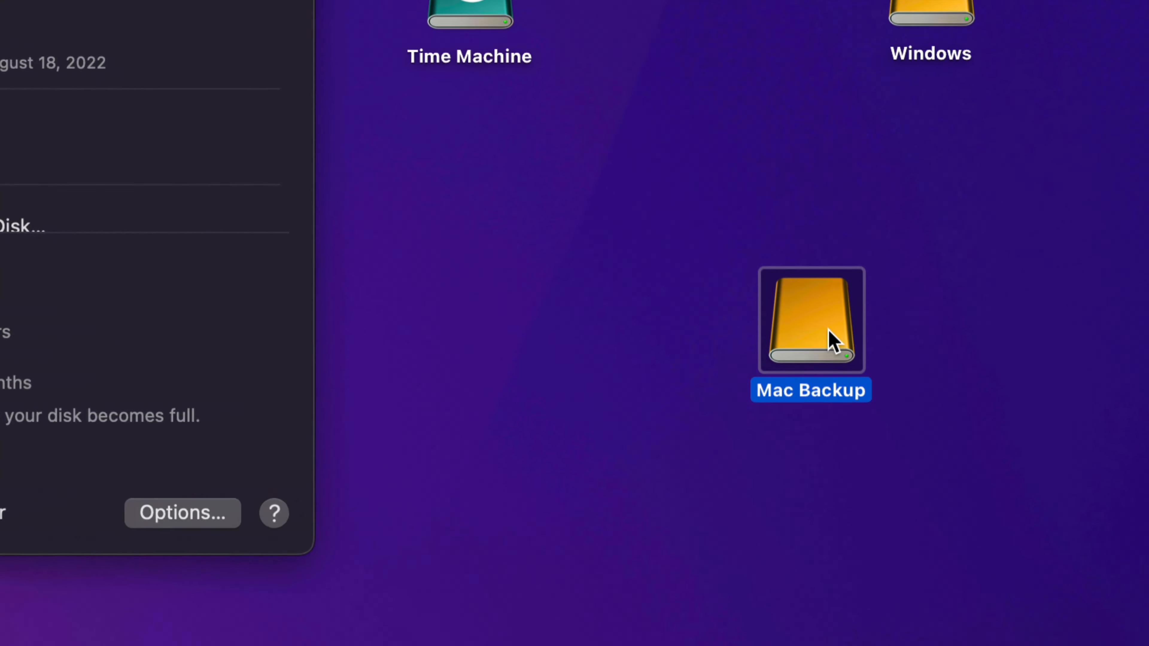
left_click(890, 351)
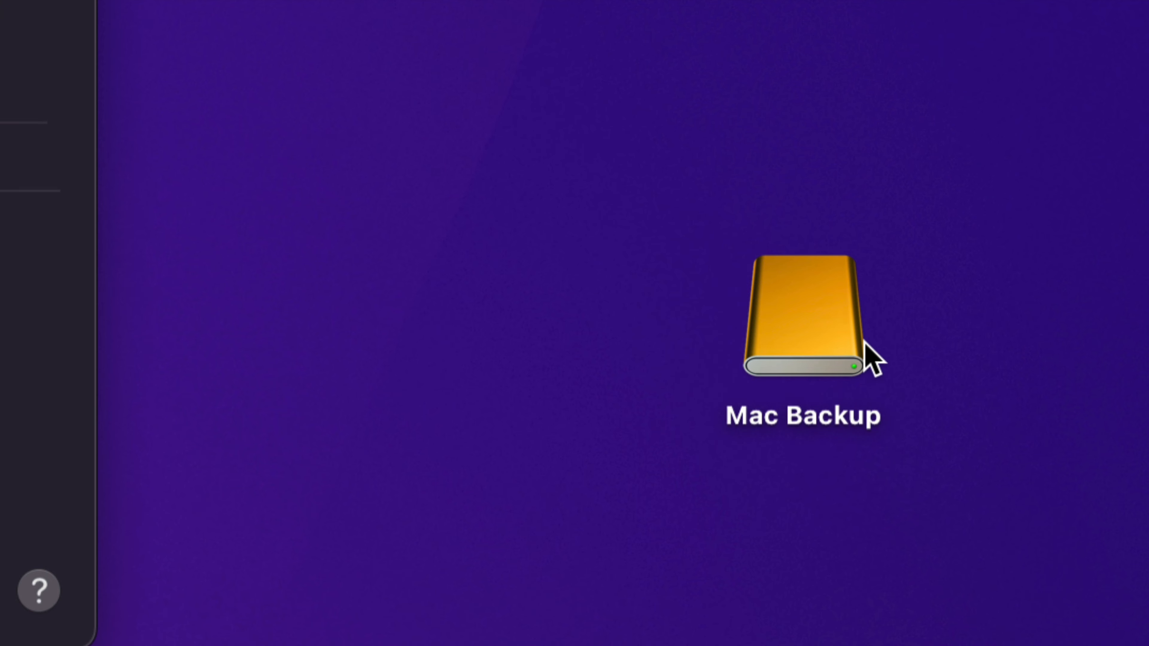
Move the Time Machine drive icon slightly down on the desktop, closer to Mac Backup, and deselect it.
left_click(684, 152)
left_click(643, 108)
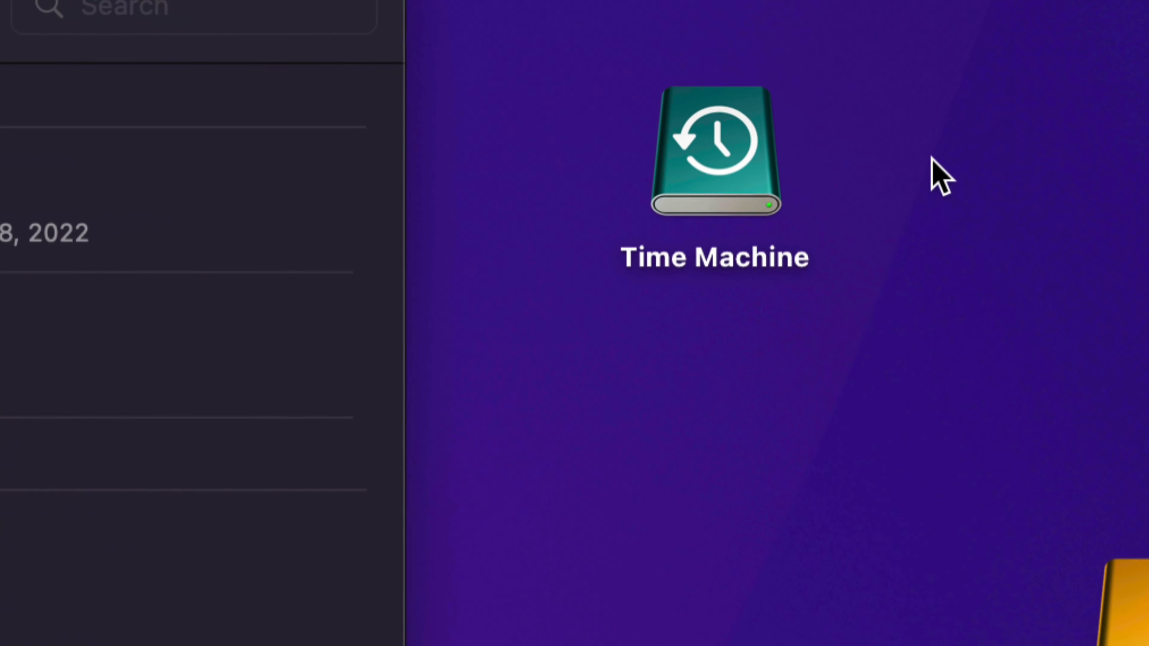
left_click(732, 147)
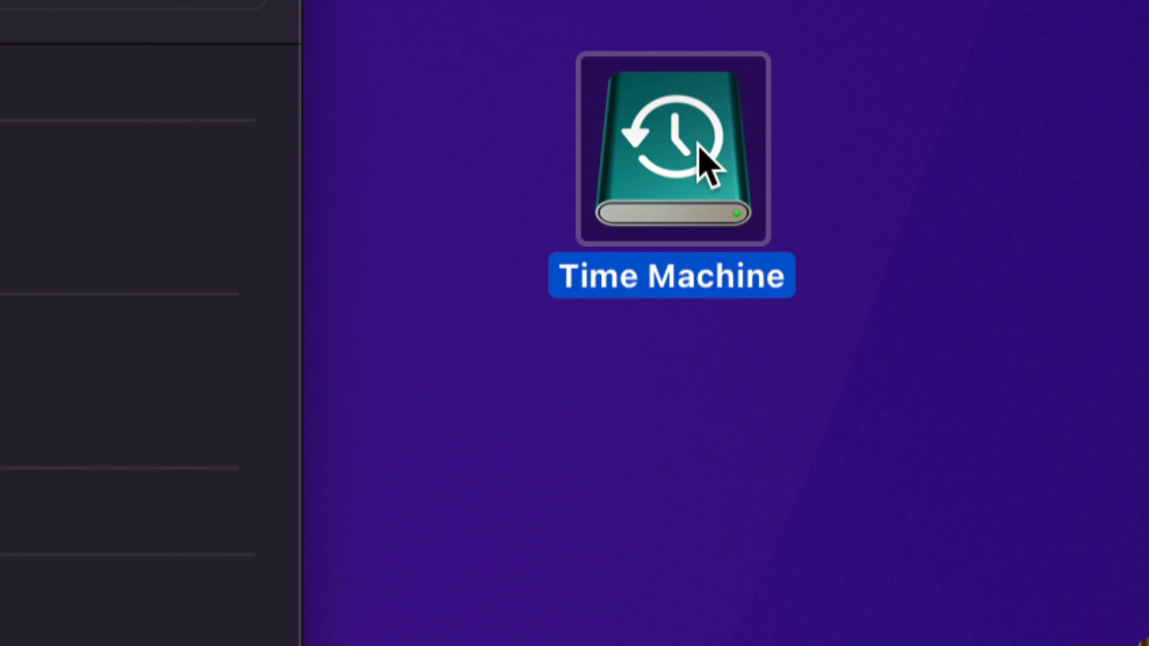
left_click_drag(732, 148, 737, 233)
left_click(840, 279)
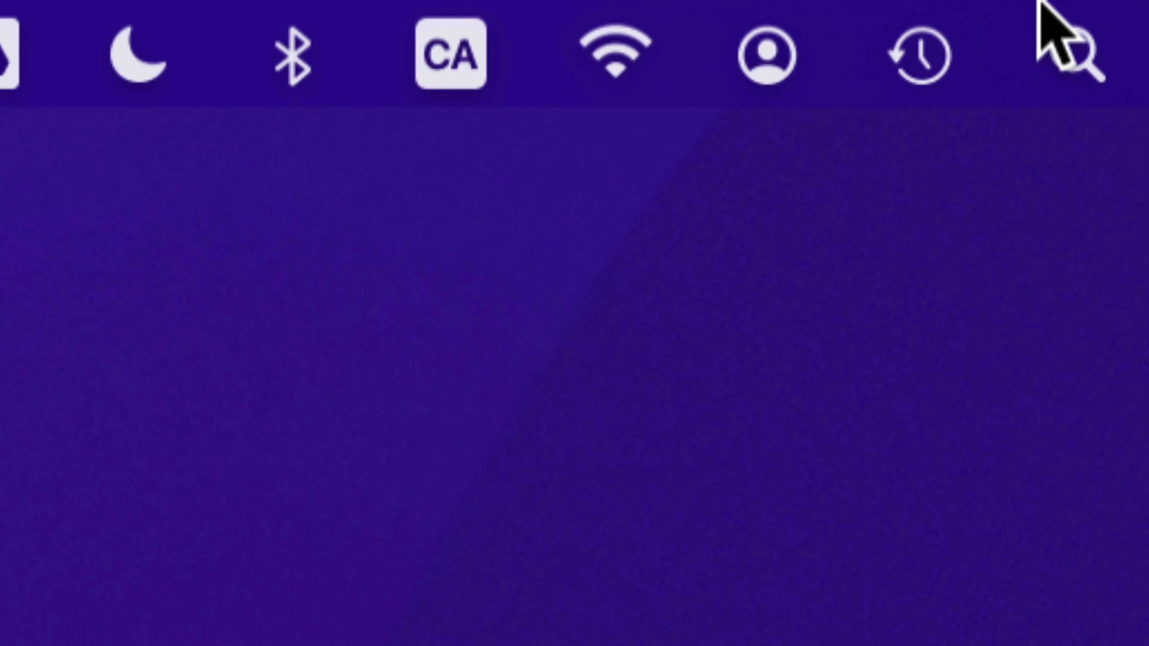
Start an immediate Time Machine backup with Back Up Now.
left_click(918, 55)
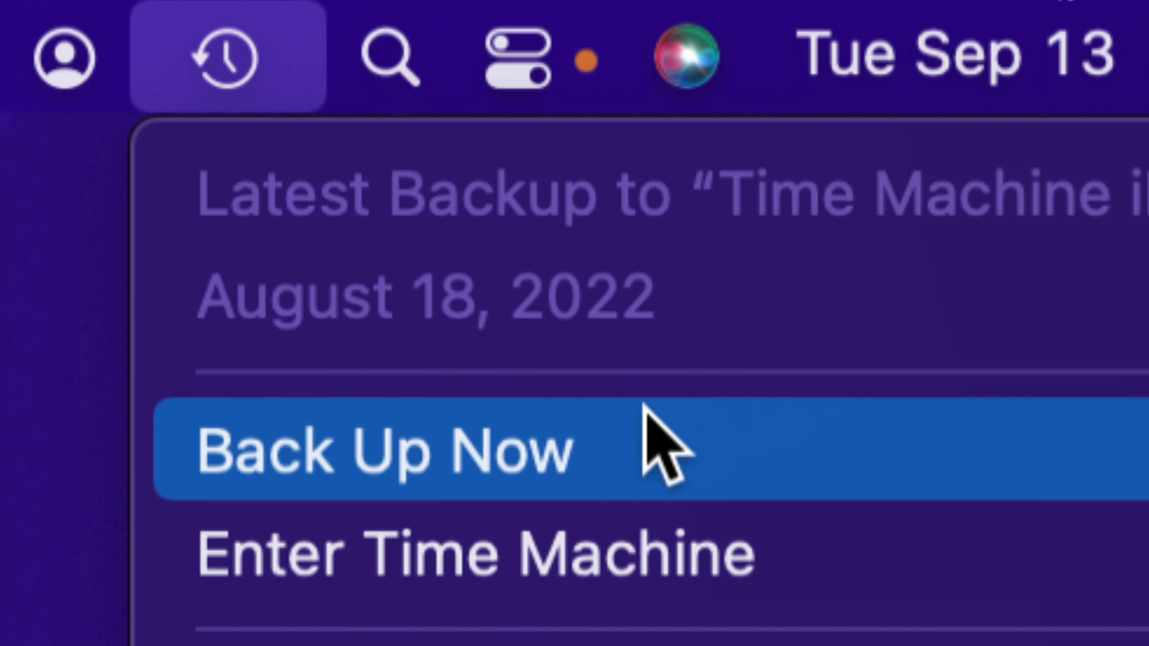
left_click(396, 448)
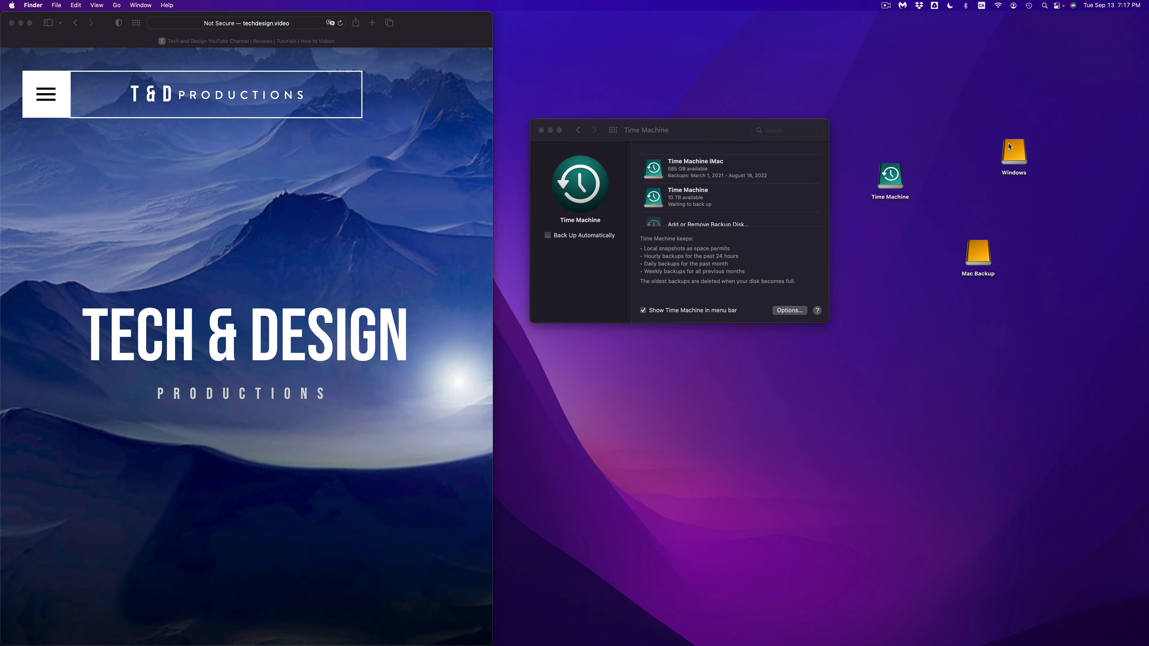